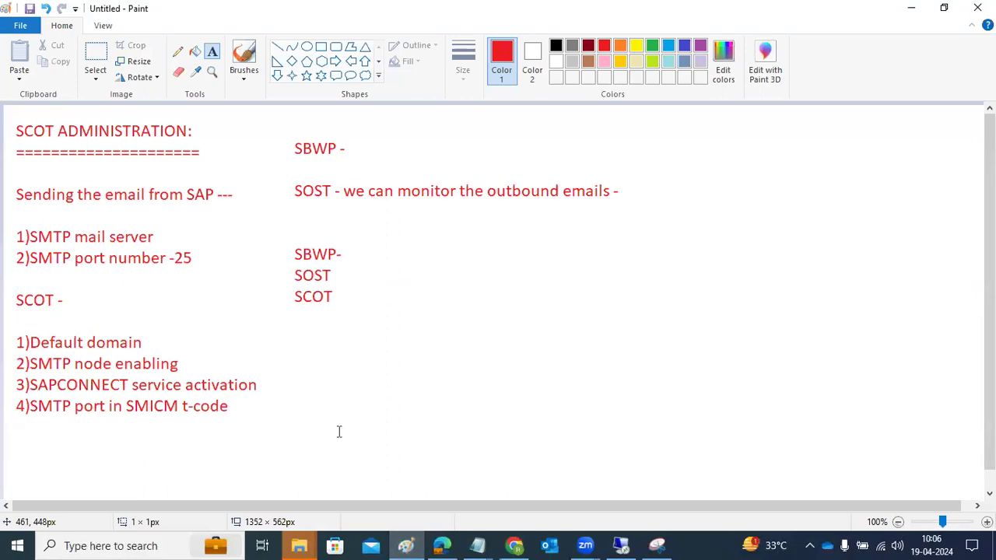
Remove the old SBWP/SOST/SCOT text block and mark out a full-width text box for notes
{"action": "left_click", "coordinate": [468, 340]}
{"action": "key", "text": "ctrl+z"}
{"action": "key", "text": "ctrl+z"}
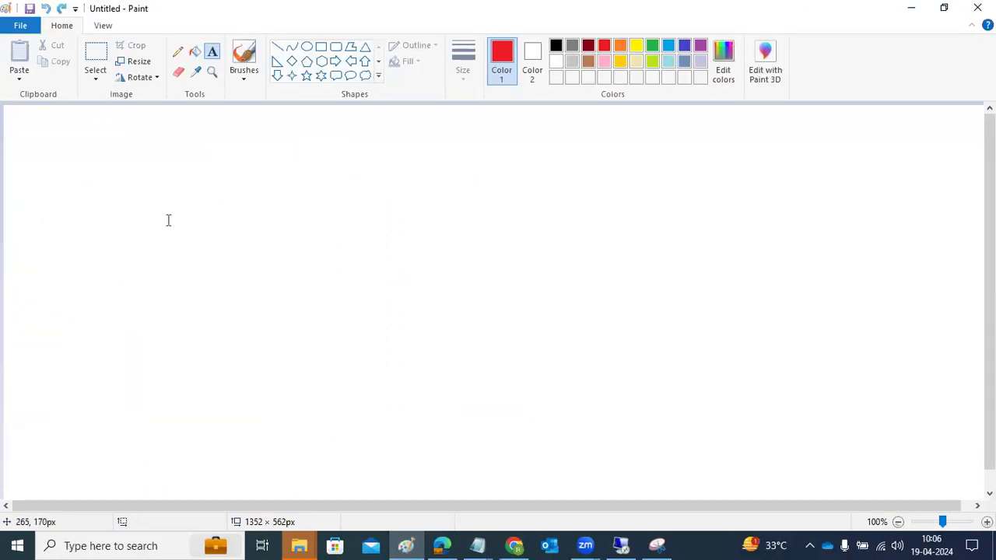
{"action": "left_click_drag", "start_coordinate": [21, 119], "coordinate": [960, 484]}
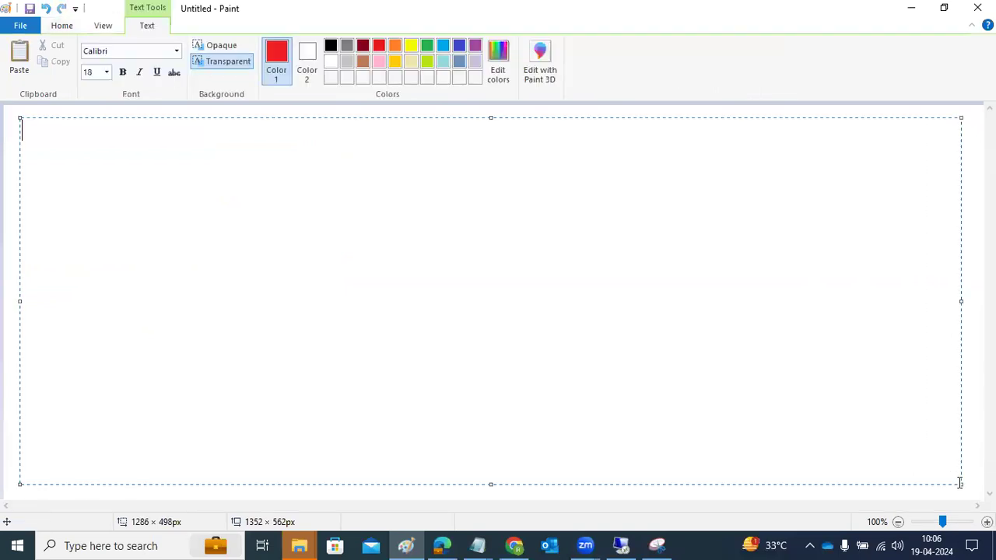
Write the heading 'HOW to start/STOP the HANA DB's :' with a '=====' underline
{"action": "type", "text": "HOW to s"}
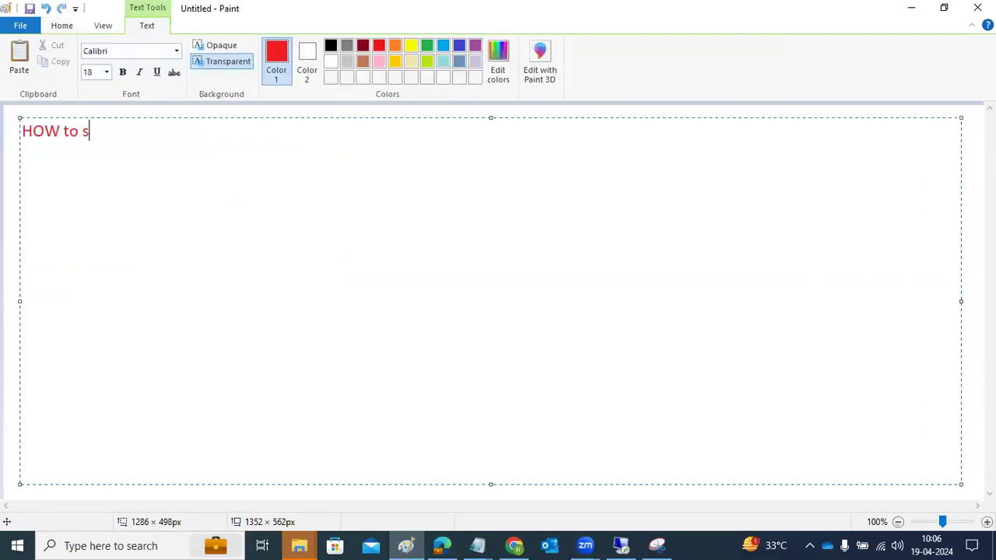
{"action": "type", "text": "tart/STOP the H"}
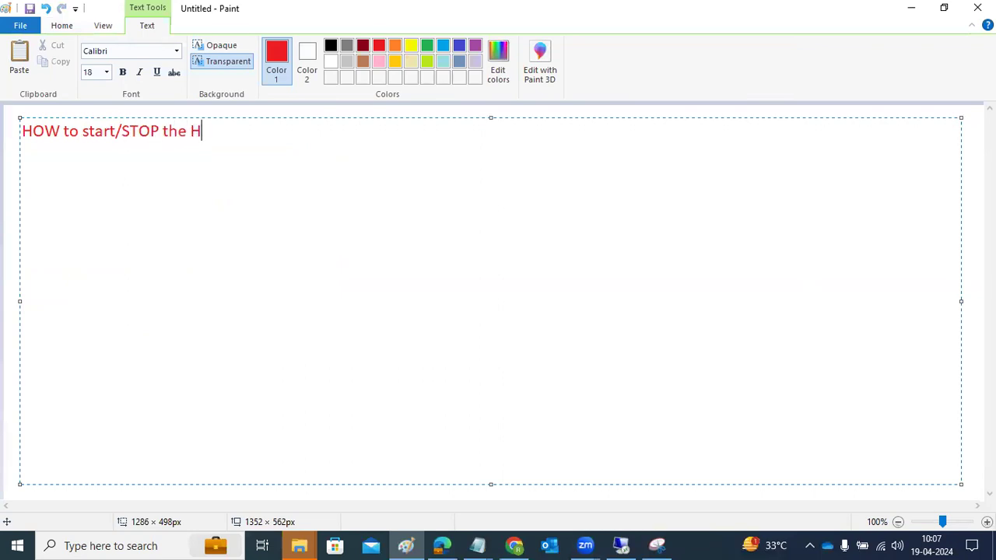
{"action": "type", "text": "ANA DB's :"}
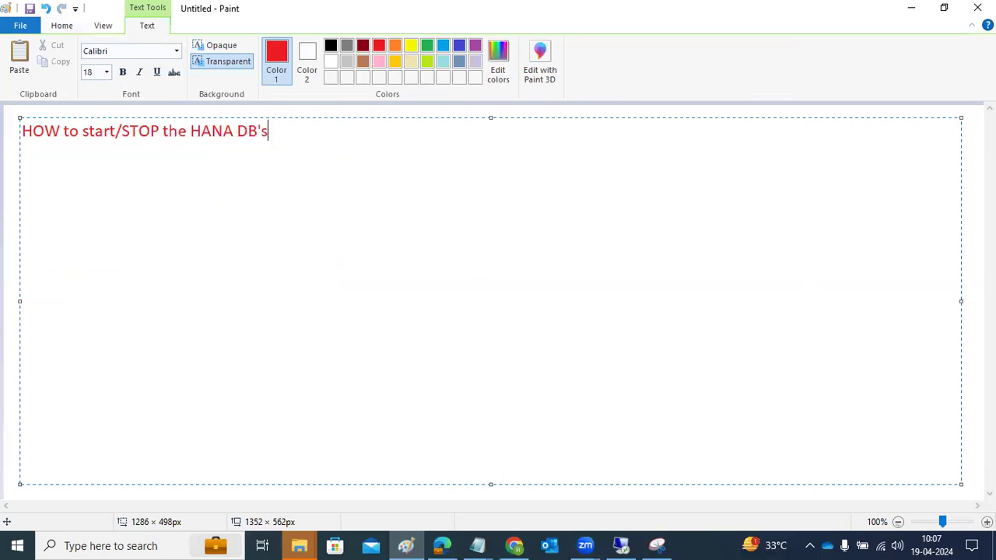
{"action": "key", "text": "Return"}
{"action": "type", "text": "==============================="}
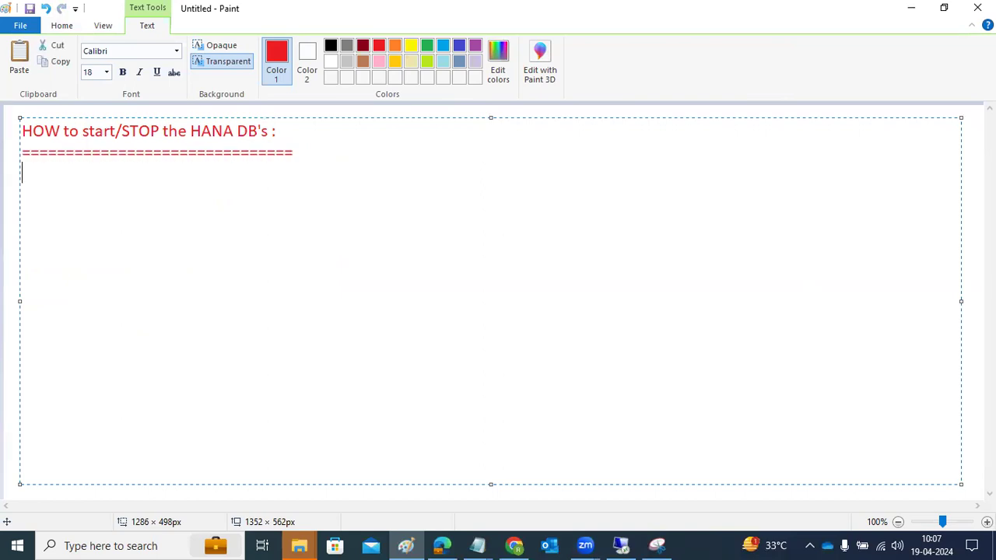
{"action": "key", "text": "Return"}
Add the note lines 'switch to SIDADM user', 'HDB start' and 'HDB stop'
{"action": "type", "text": "switch to SIDADM "}
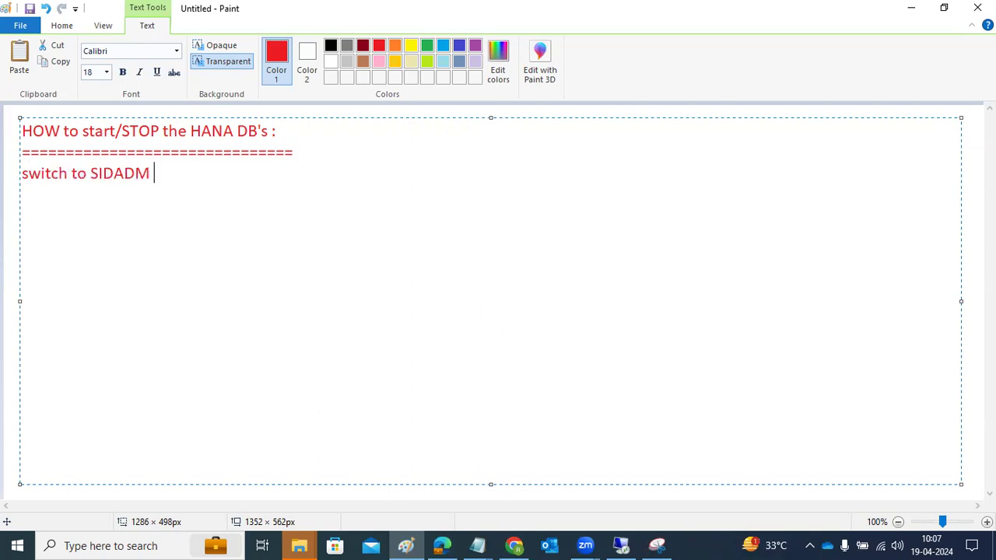
{"action": "type", "text": "user"}
{"action": "key", "text": "Return"}
{"action": "key", "text": "Return"}
{"action": "type", "text": "HDB "}
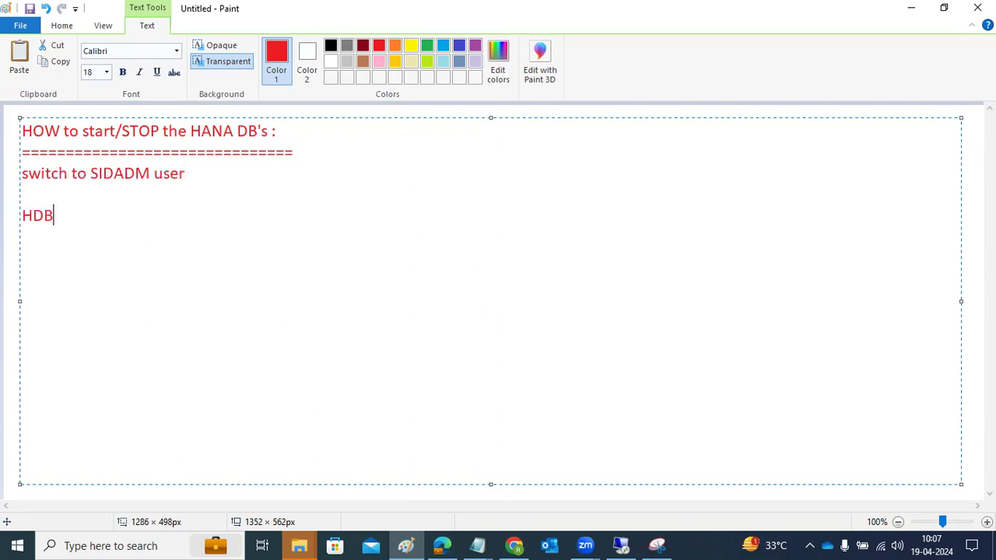
{"action": "type", "text": "start"}
{"action": "key", "text": "Return"}
{"action": "type", "text": "HDB sto"}
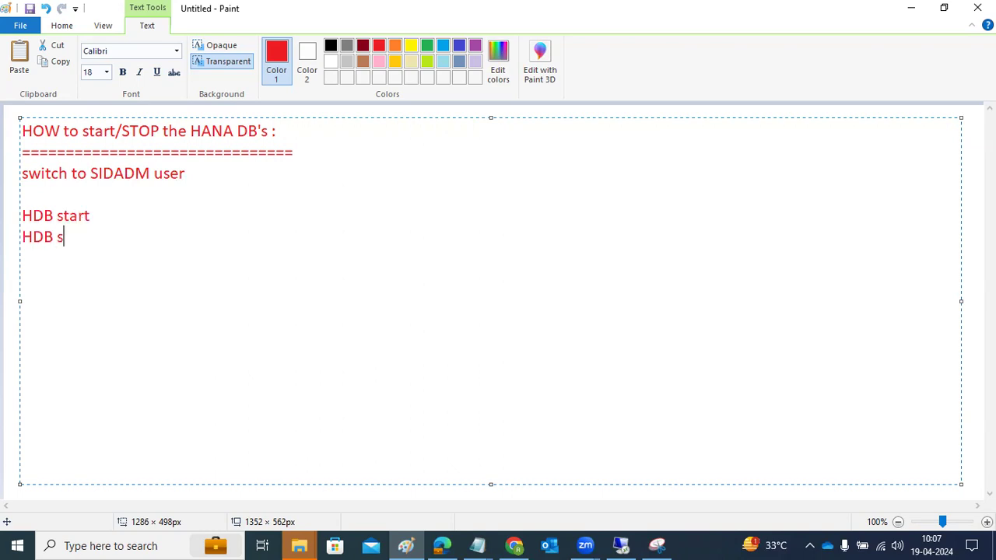
{"action": "type", "text": "p"}
{"action": "left_click", "coordinate": [621, 545]}
Cancel the pending start command and log out of the hdpadm shell
{"action": "type", "text": "s"}
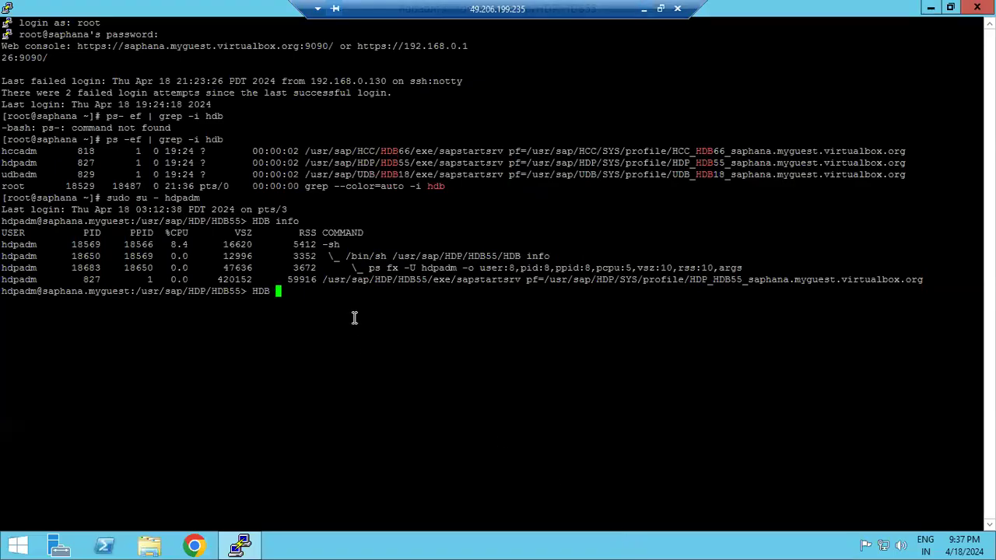
{"action": "type", "text": "tart"}
{"action": "key", "text": "ctrl+c"}
{"action": "type", "text": "exit"}
{"action": "key", "text": "Return"}
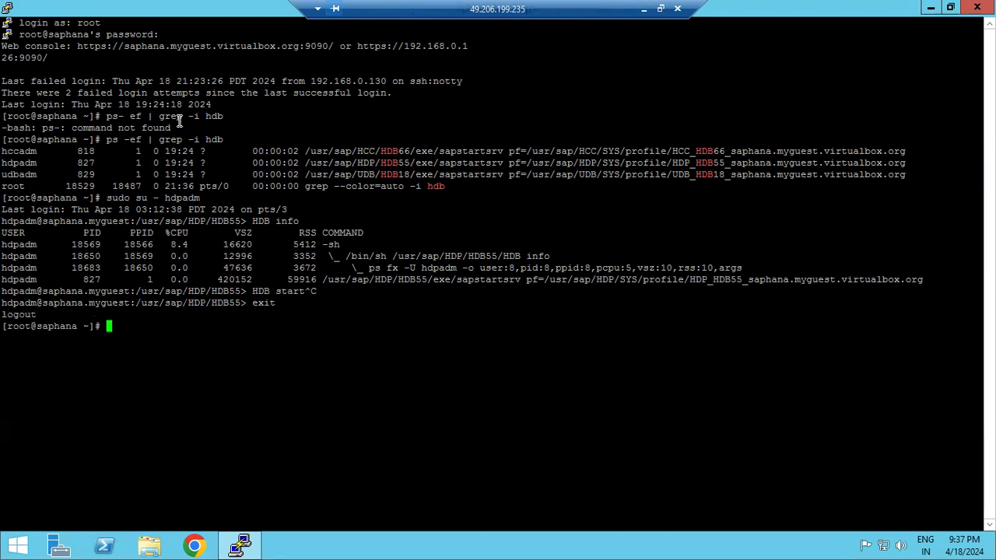
{"action": "double_click", "coordinate": [364, 163]}
{"action": "left_click", "coordinate": [362, 151]}
Switch to hdpadm with 'sudo su - hdpadm', check 'HDB info', then run 'HDB start'
{"action": "type", "text": "sudo su - "}
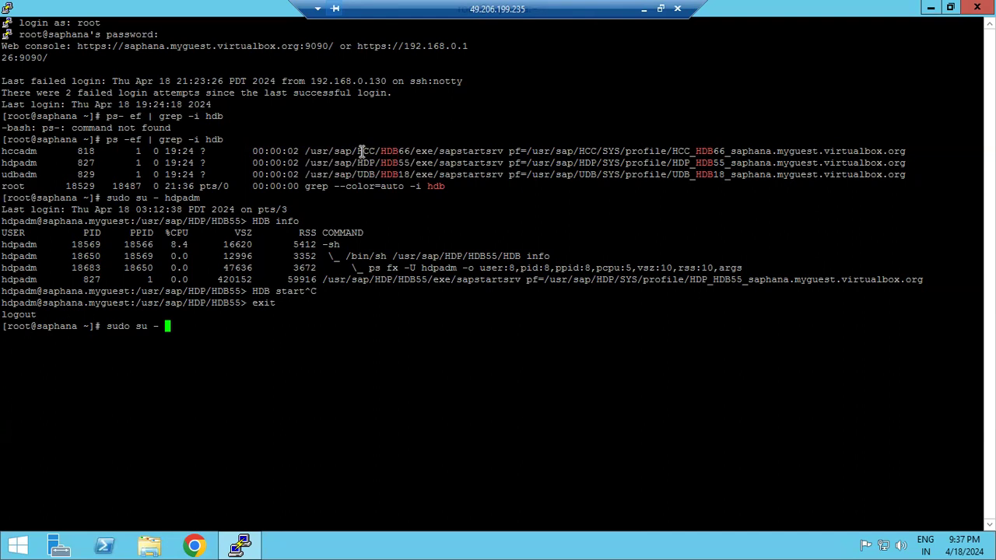
{"action": "type", "text": "hdpadm"}
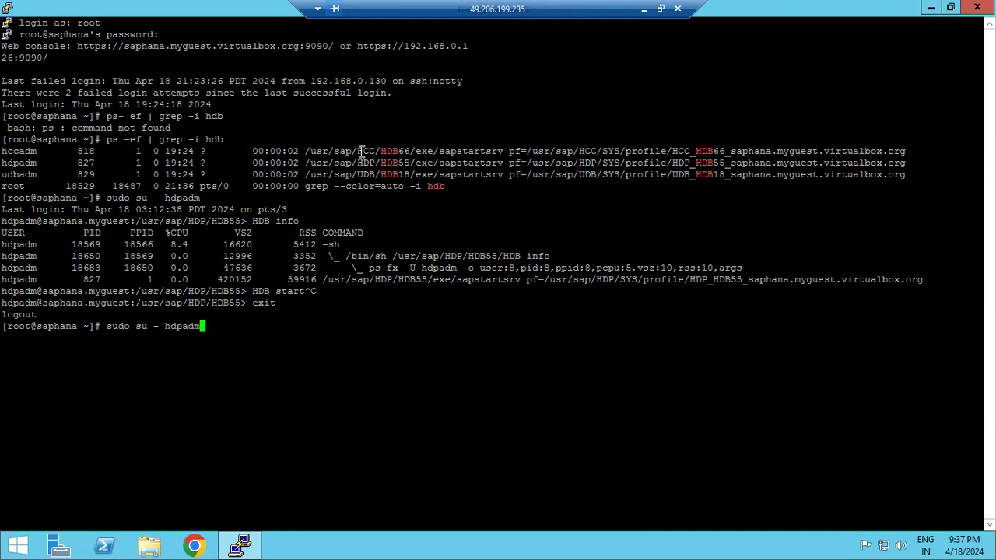
{"action": "key", "text": "Return"}
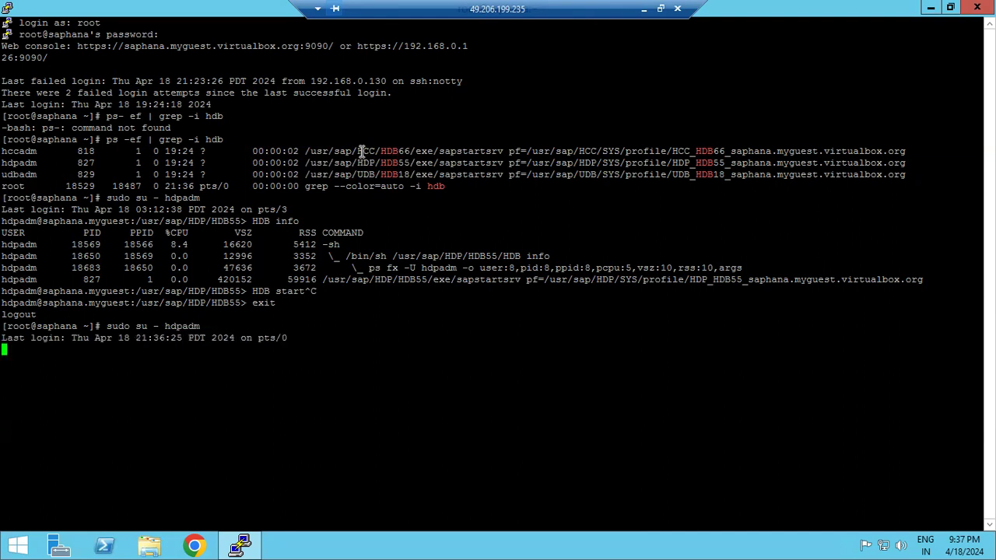
{"action": "type", "text": "HDB info"}
{"action": "key", "text": "Return"}
{"action": "type", "text": "HDB55> HDB"}
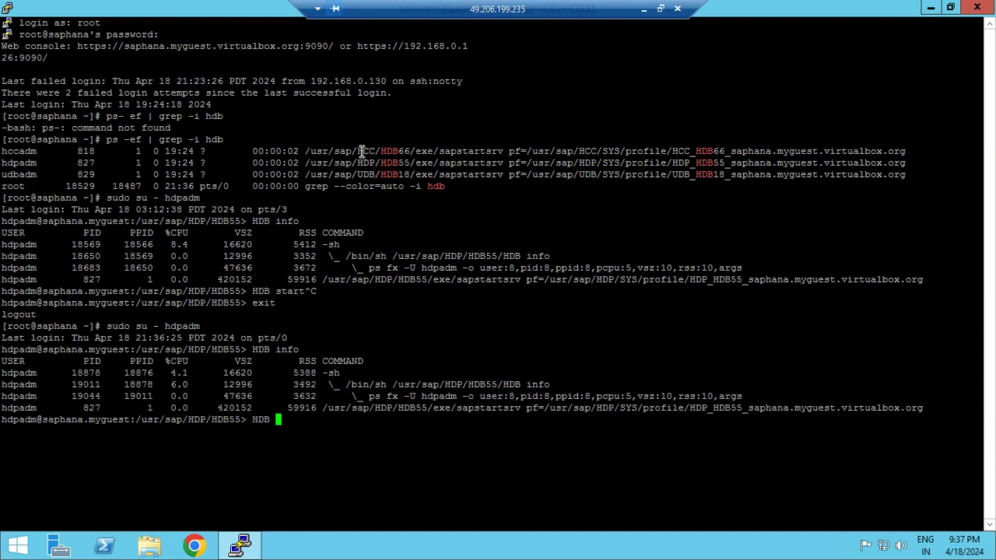
{"action": "type", "text": " start"}
{"action": "key", "text": "Return"}
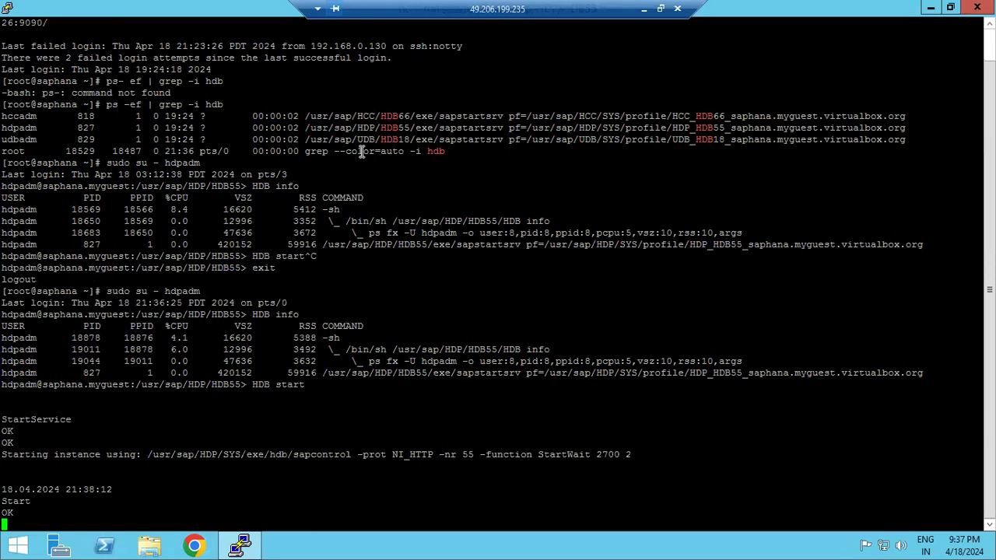
Search 'stu' from the Windows Server Start screen and launch SAP HANA Studio
{"action": "left_click", "coordinate": [17, 546]}
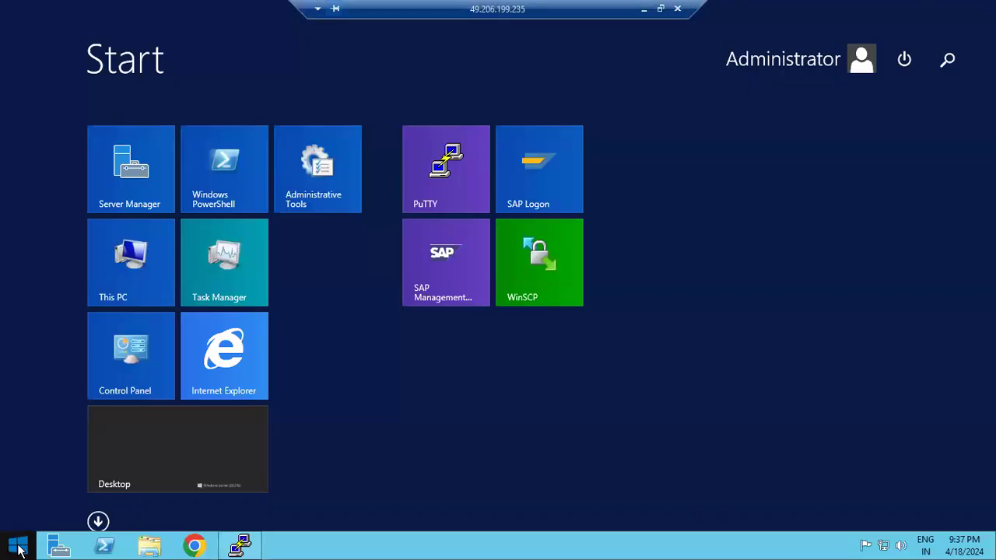
{"action": "left_click", "coordinate": [937, 70]}
{"action": "type", "text": "studio"}
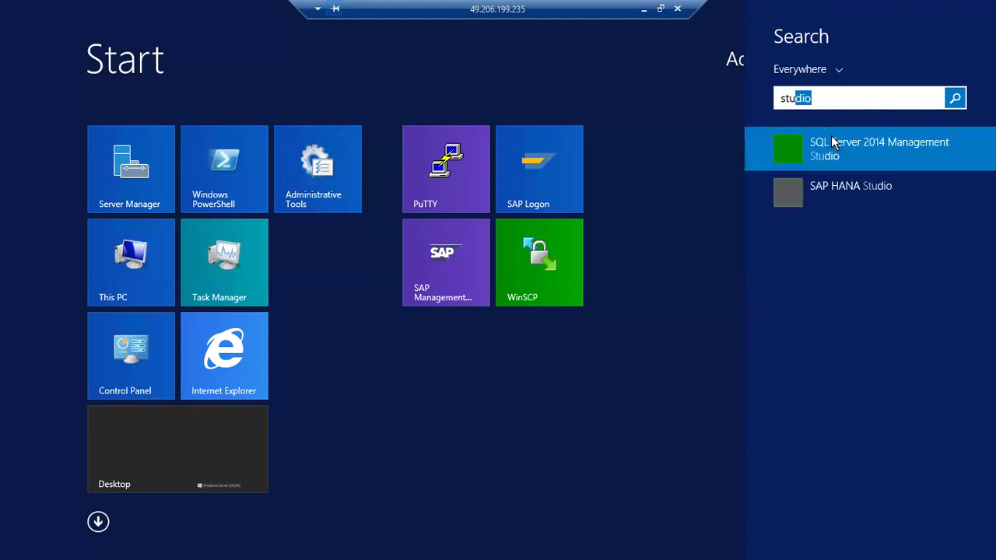
{"action": "left_click", "coordinate": [838, 194]}
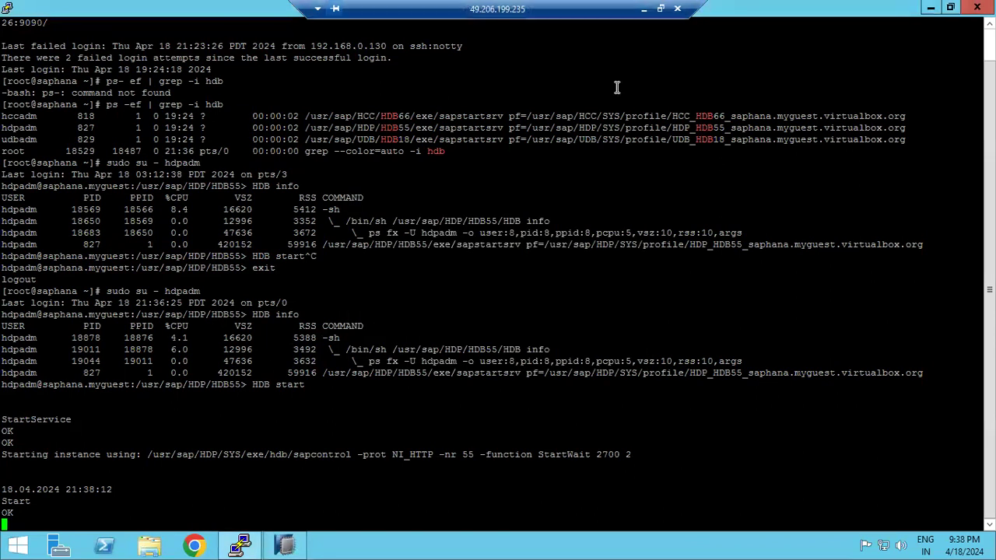
Add 'TOOLS : STUDIO' and 'LOGIN to th OS level - PUTTY' lines below the start/stop notes
{"action": "left_click", "coordinate": [644, 16]}
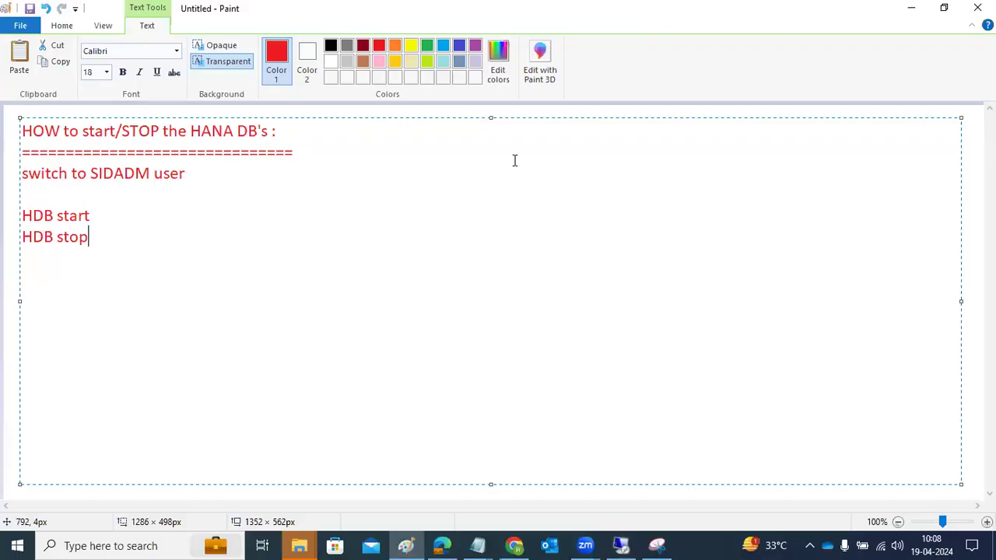
{"action": "left_click_drag", "start_coordinate": [15, 269], "coordinate": [963, 372]}
{"action": "type", "text": "TOOLS : STUD"}
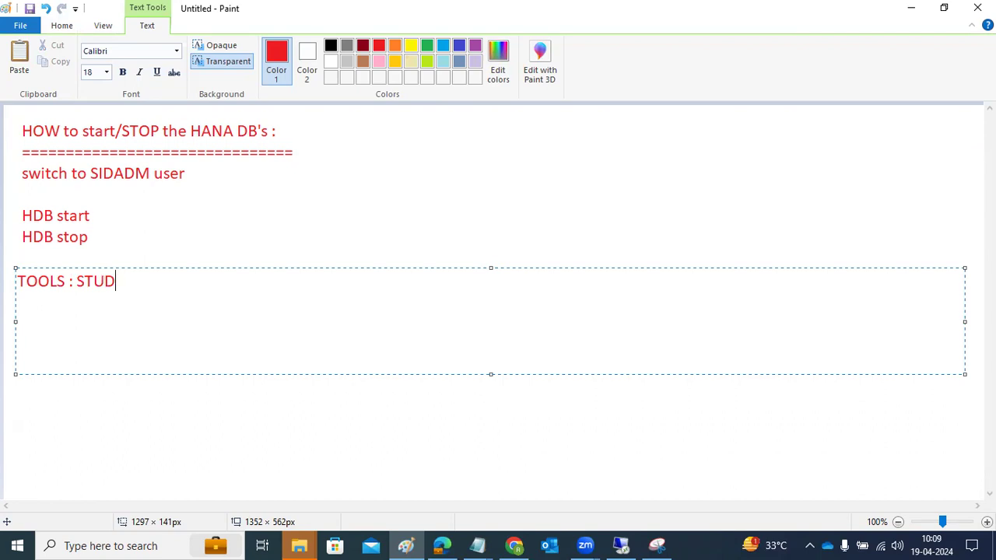
{"action": "type", "text": "IO"}
{"action": "key", "text": "Return"}
{"action": "key", "text": "Return"}
{"action": "type", "text": "LOGIN to th "}
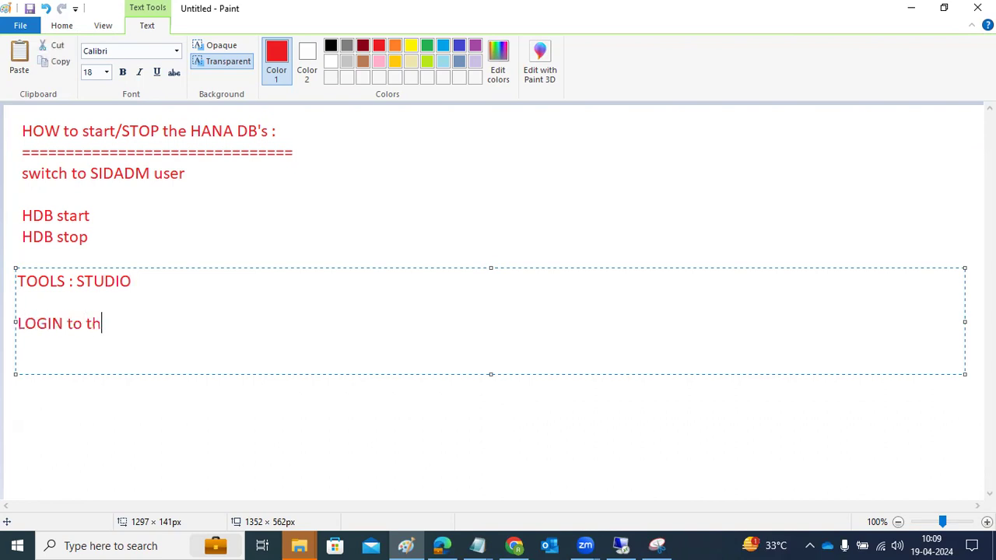
{"action": "type", "text": "OS level - PUTTY"}
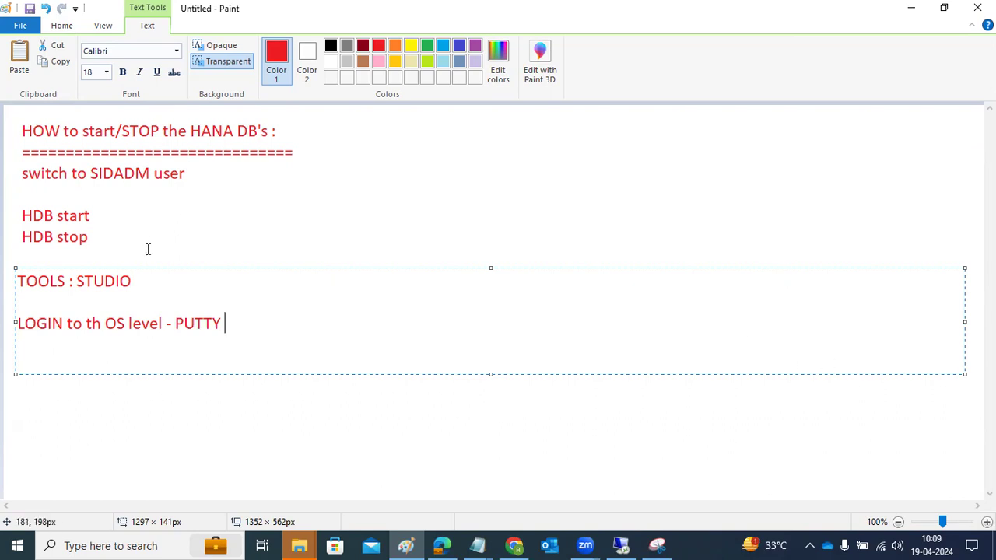
{"action": "left_click_drag", "start_coordinate": [77, 280], "coordinate": [160, 288]}
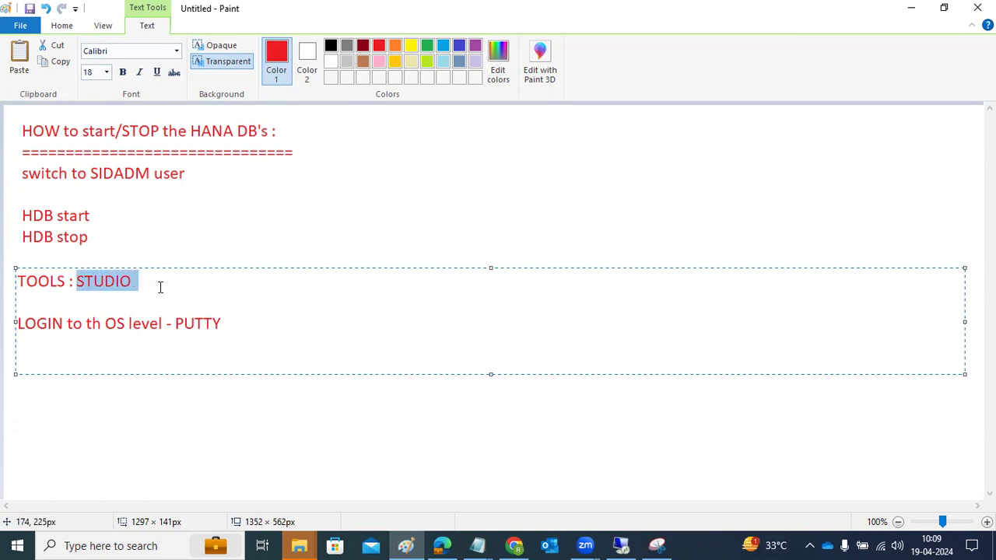
{"action": "left_click", "coordinate": [129, 229]}
{"action": "left_click_drag", "start_coordinate": [118, 194], "coordinate": [465, 276]}
{"action": "left_click", "coordinate": [196, 173]}
Beside the SIDADM note, type '(sudo su - sidadm', 'sudo su - hdpadm' and 'sudo su - abcadm' lines
{"action": "type", "text": "("}
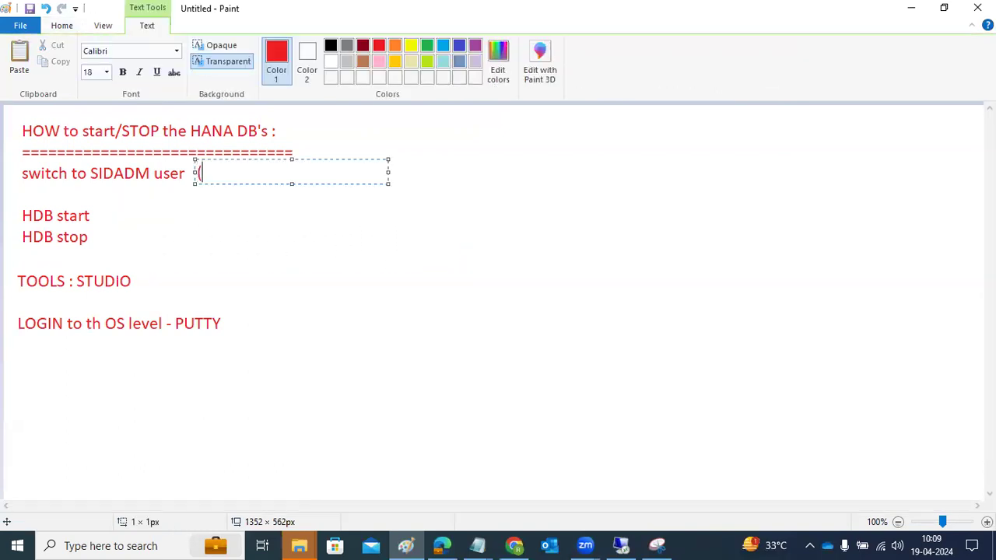
{"action": "type", "text": "sudo su - sidadm"}
{"action": "key", "text": "Return"}
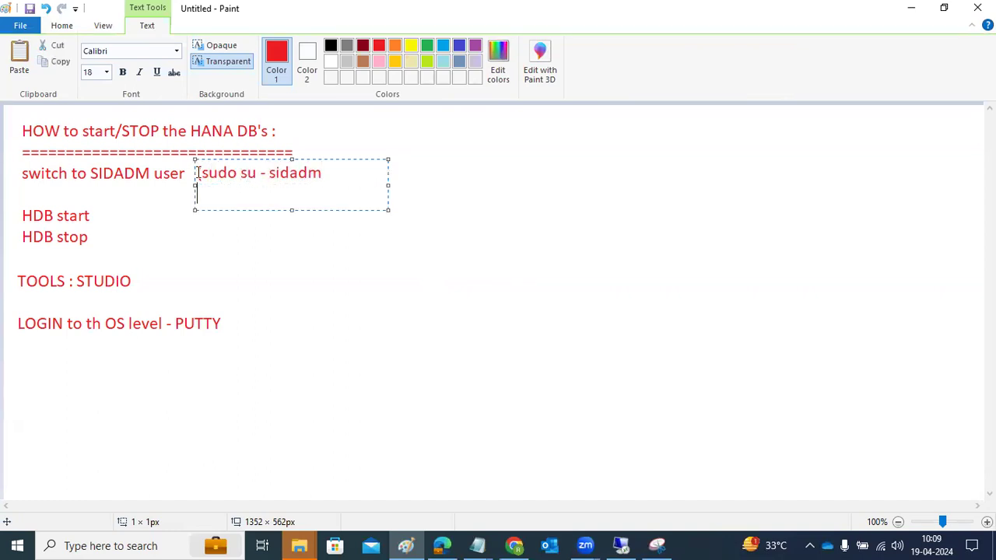
{"action": "type", "text": "sudo su - hdpadm"}
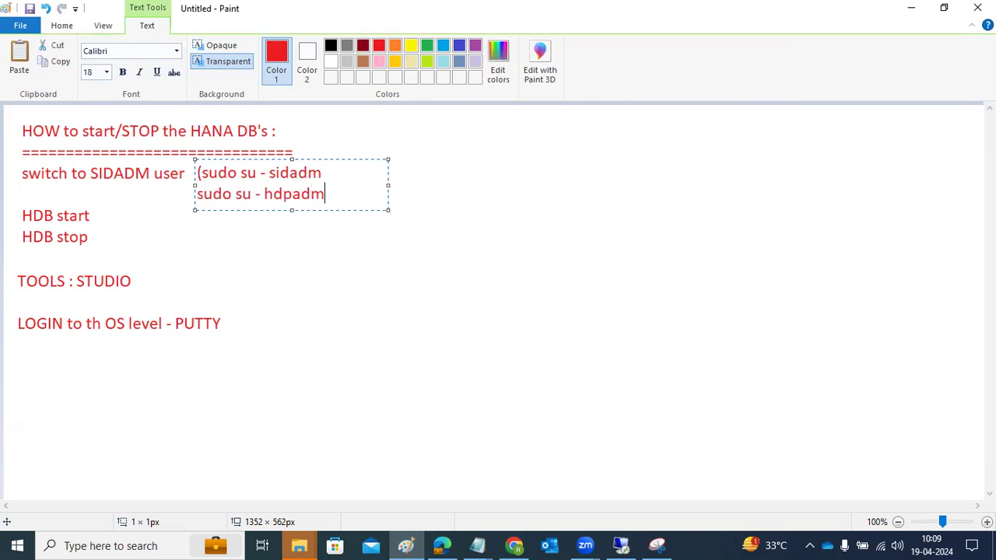
{"action": "key", "text": "Return"}
{"action": "type", "text": "sudo s"}
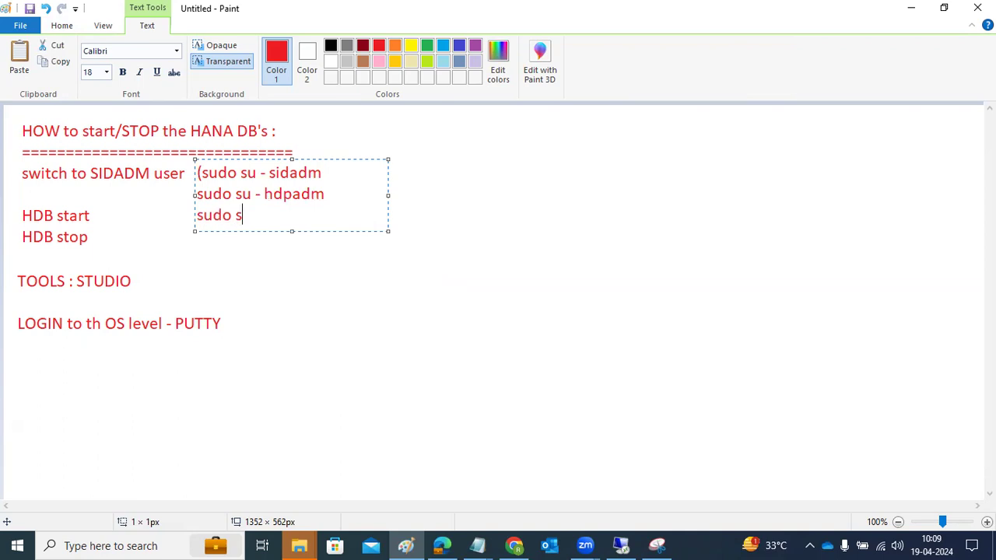
{"action": "type", "text": "u - abcadm"}
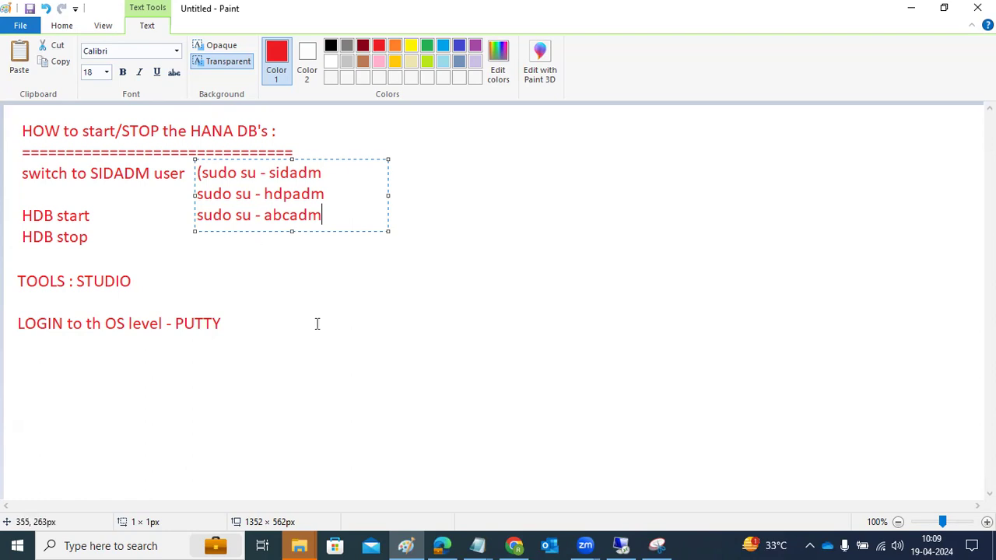
Launch HANA Studio with the default hdbstudio workspace remotely, then return to Paint
{"action": "left_click", "coordinate": [621, 545]}
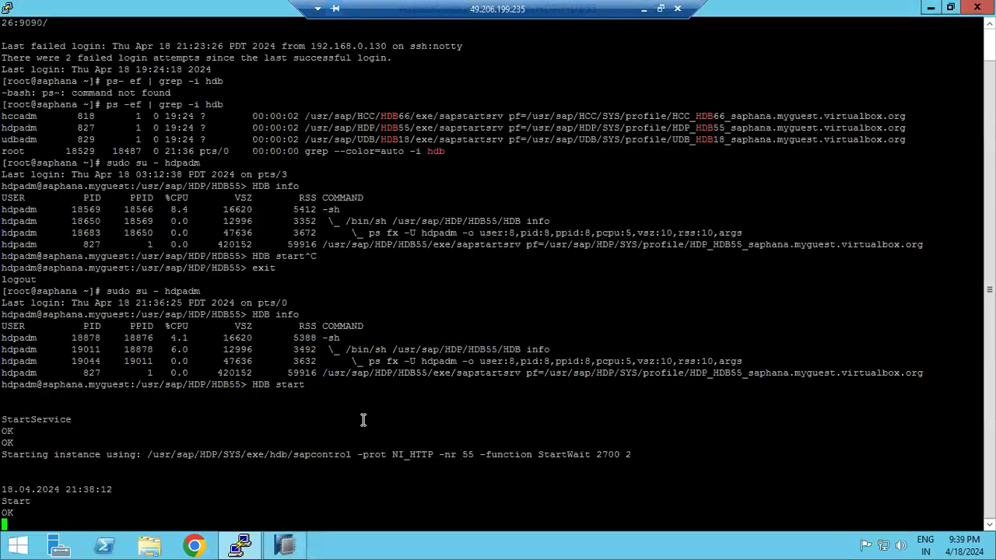
{"action": "left_click", "coordinate": [304, 545]}
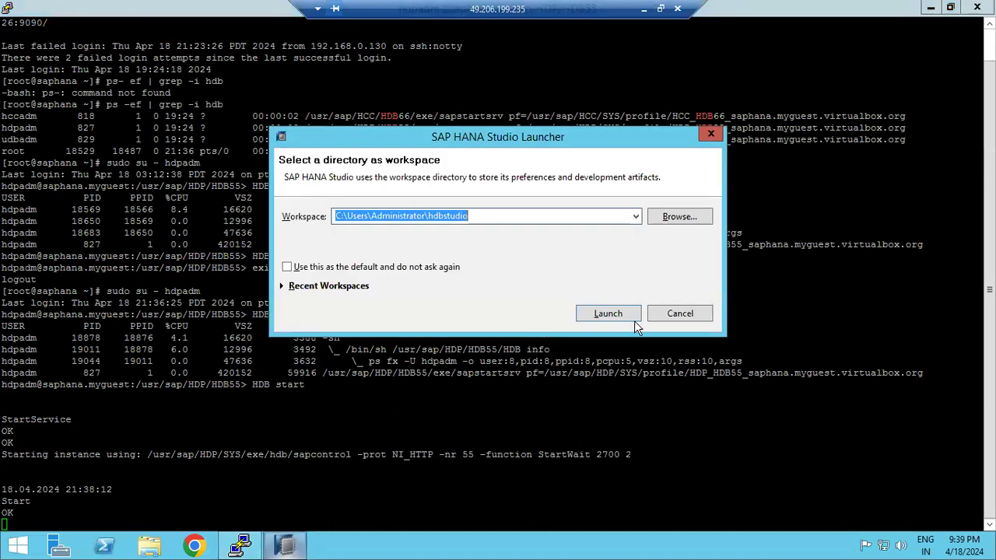
{"action": "left_click", "coordinate": [624, 312]}
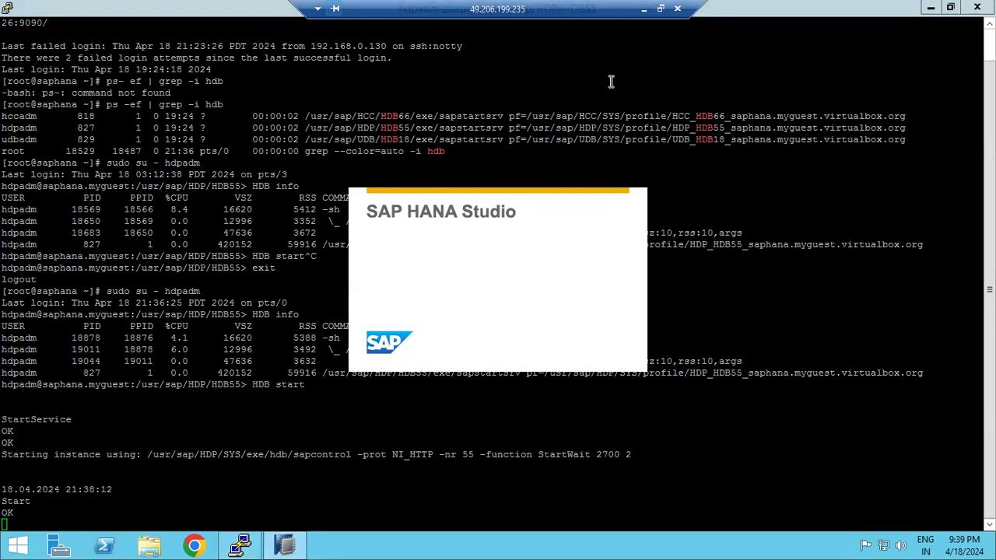
{"action": "left_click", "coordinate": [643, 9]}
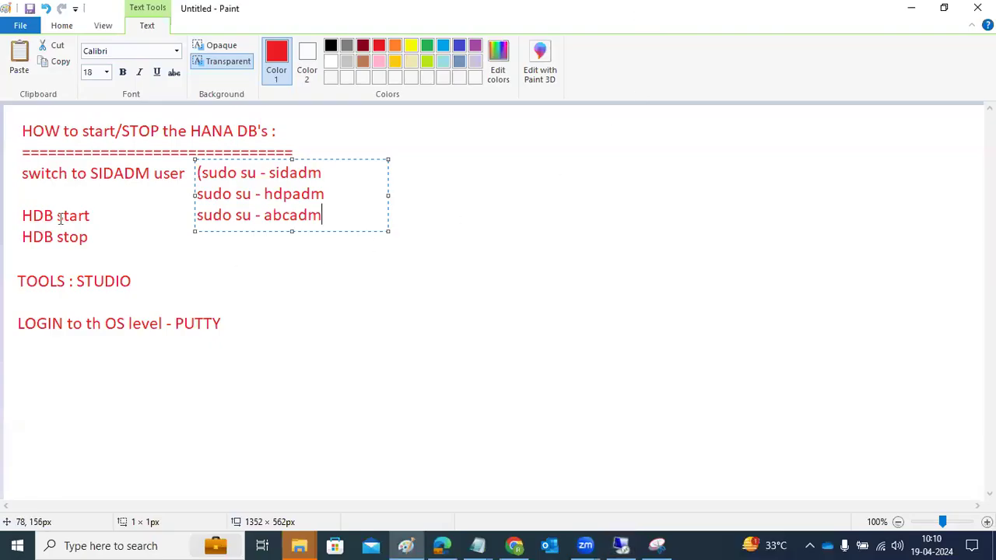
Add 'sapcontrol -nr <IN> - Function StopSystem' and 'sapcontrol -nr <IN > - function StartSystem' lines
{"action": "left_click", "coordinate": [392, 327]}
{"action": "left_click_drag", "start_coordinate": [241, 237], "coordinate": [900, 347]}
{"action": "type", "text": "sao"}
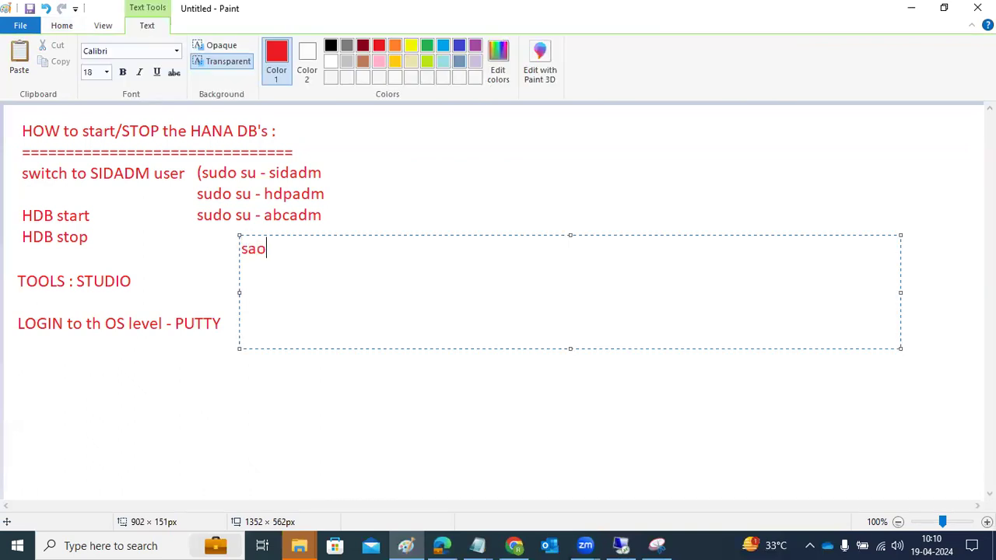
{"action": "key", "text": "BackSpace"}
{"action": "type", "text": "pcontrol -nr"}
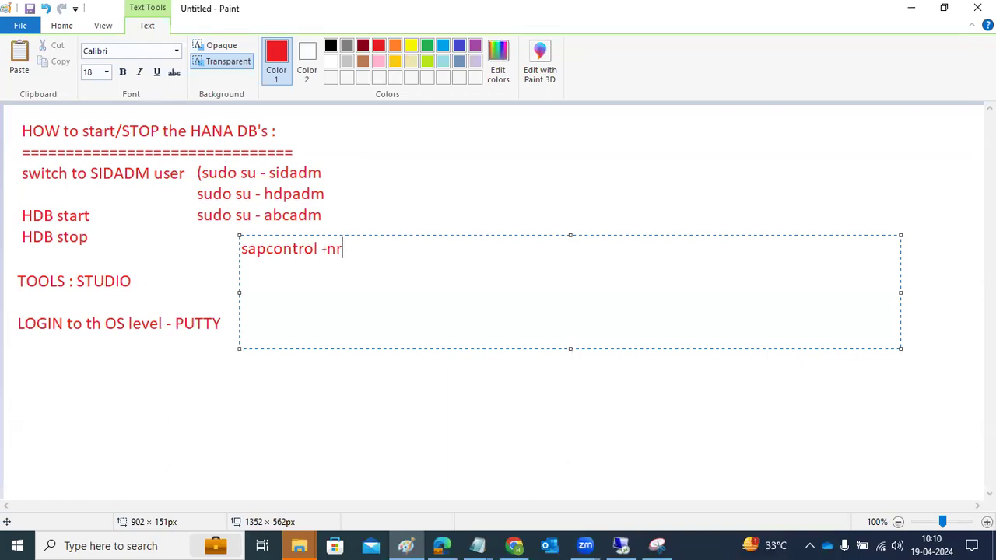
{"action": "type", "text": " <IN> - Func"}
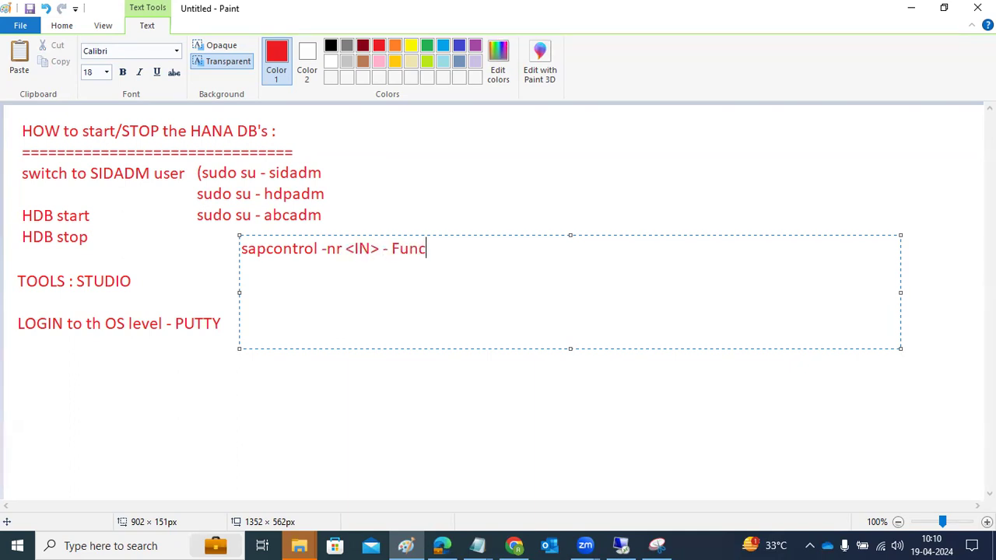
{"action": "type", "text": "tion StopSystem"}
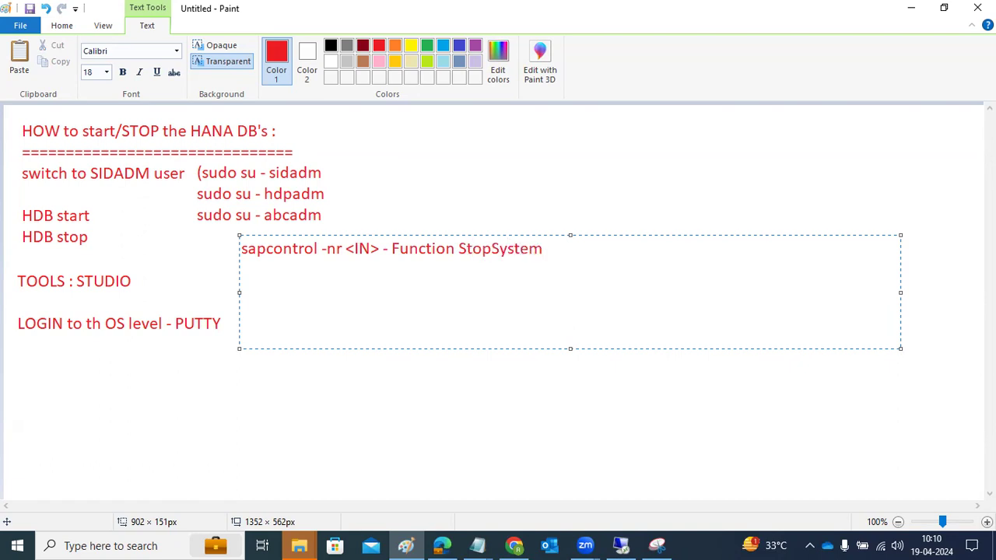
{"action": "key", "text": "Return"}
{"action": "type", "text": "sapcontrol -nr "}
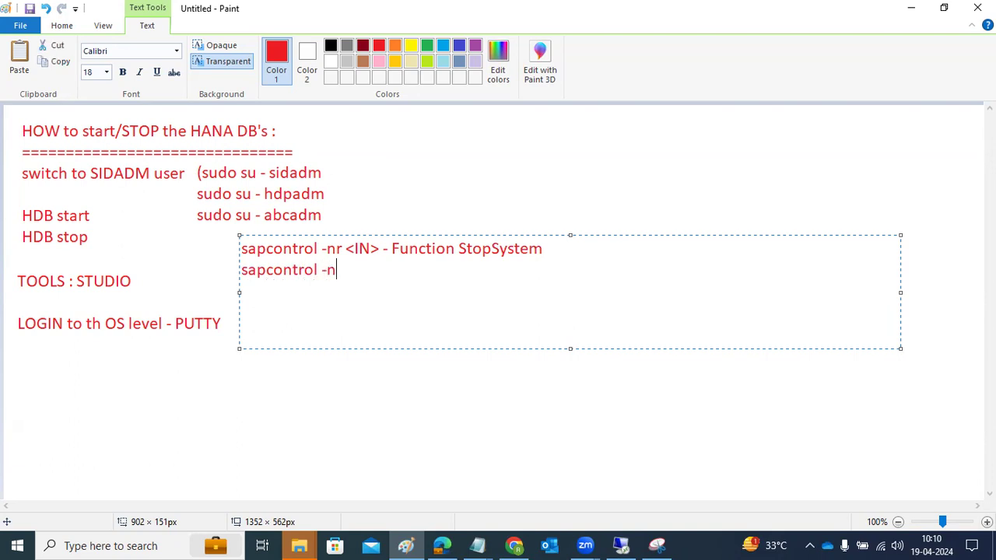
{"action": "type", "text": "<IN > - function Sta"}
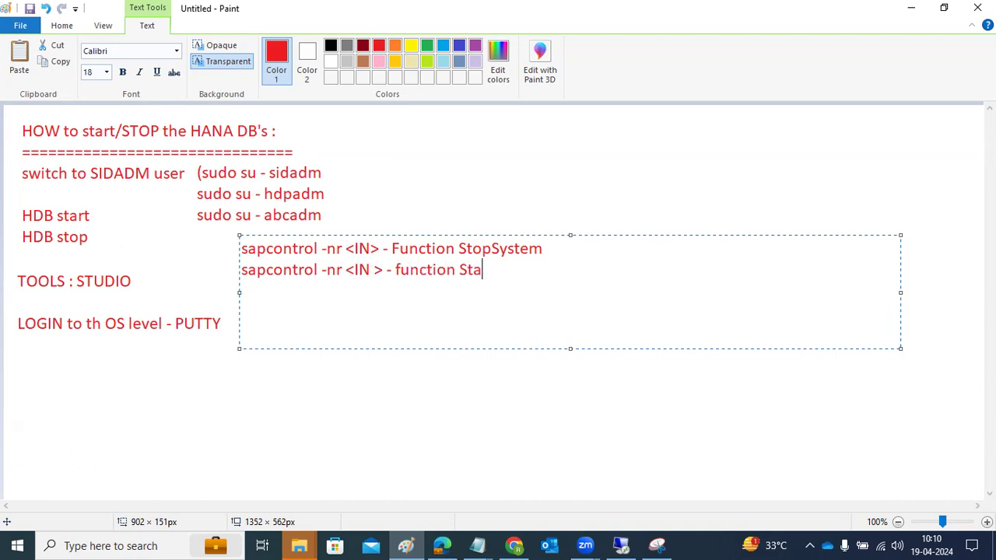
{"action": "type", "text": "rtSystem"}
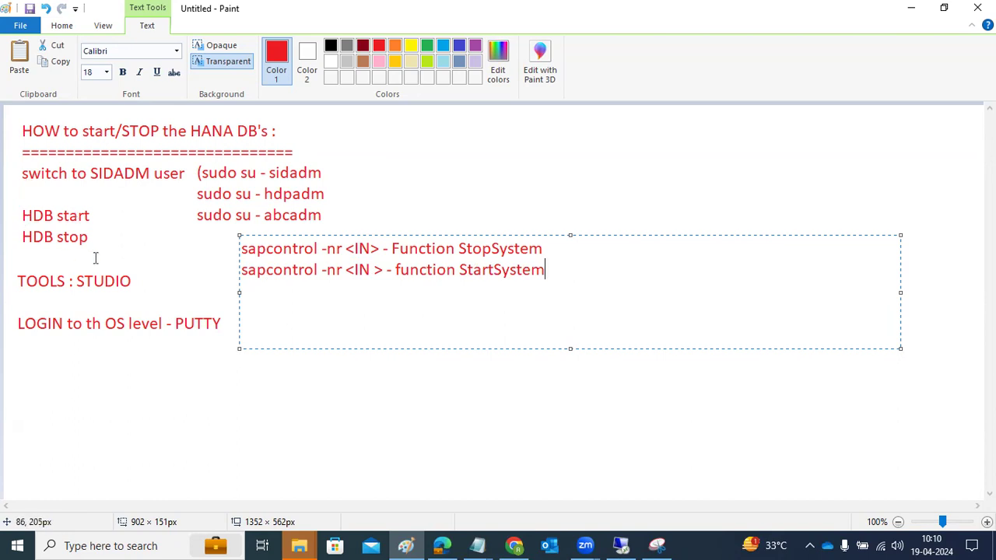
{"action": "left_click", "coordinate": [452, 433]}
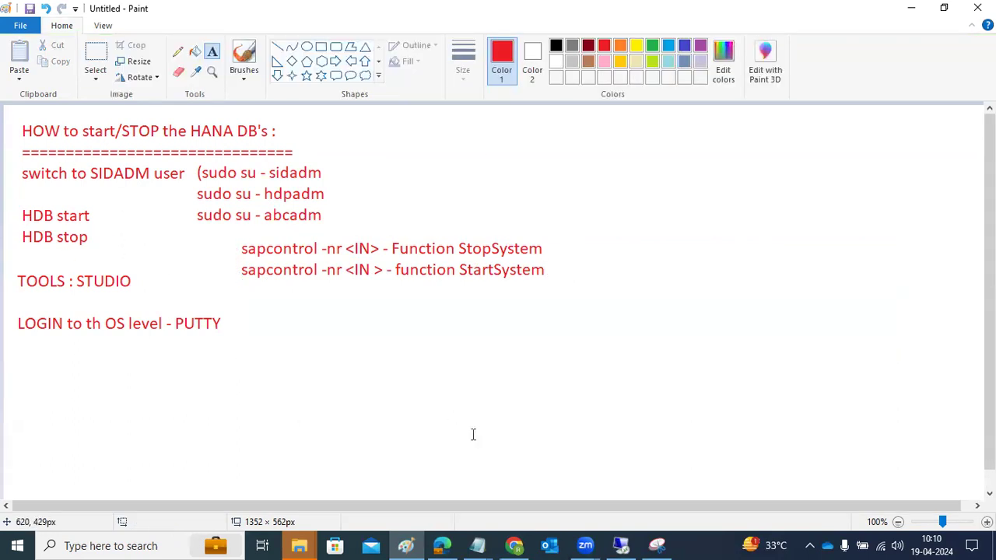
{"action": "mouse_move", "coordinate": [624, 545]}
{"action": "left_click", "coordinate": [620, 546]}
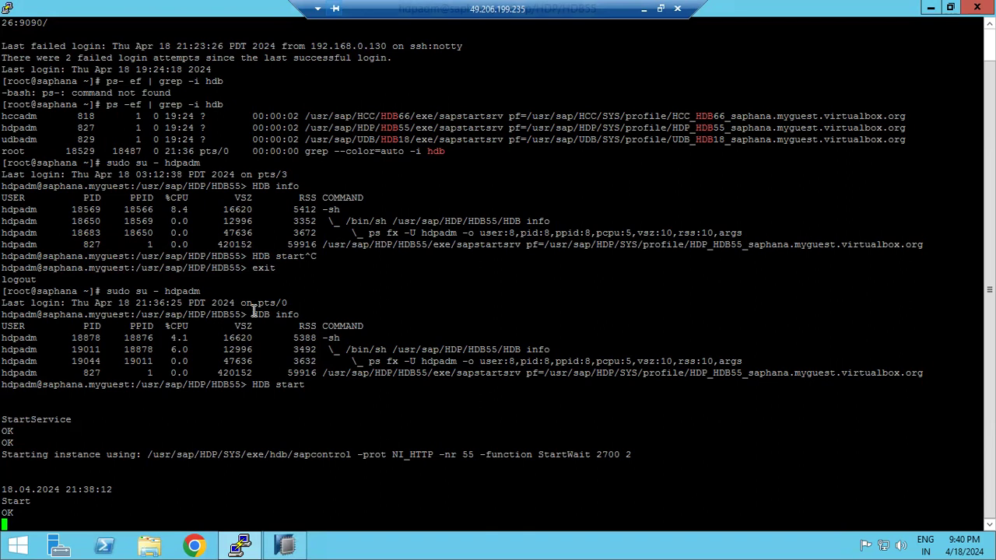
{"action": "left_click_drag", "start_coordinate": [254, 313], "coordinate": [297, 311]}
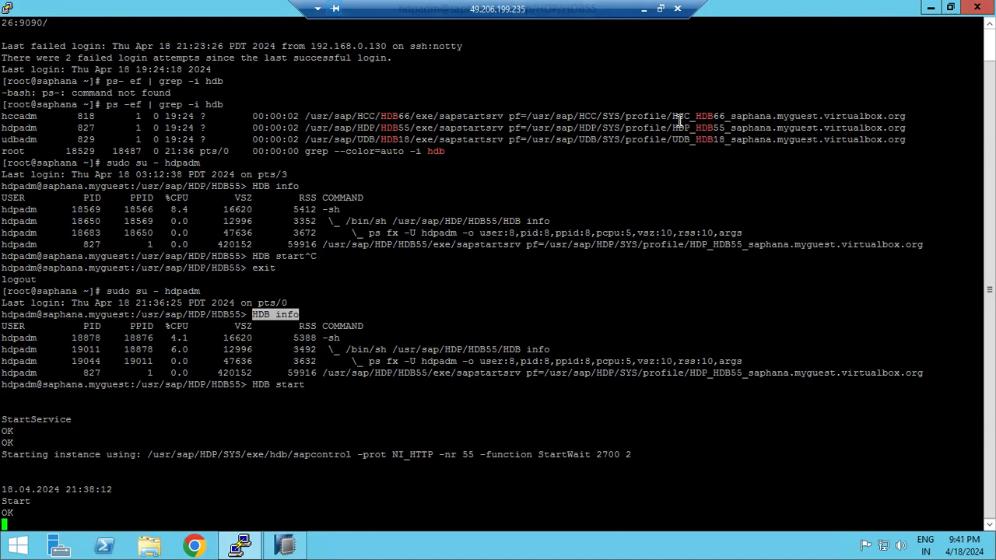
{"action": "left_click", "coordinate": [643, 9]}
{"action": "left_click_drag", "start_coordinate": [580, 146], "coordinate": [919, 414]}
List indexserver, nameserver, compileserver, preprocessor, xsengine, webdispatcher and daemon, one per line
{"action": "type", "text": "in"}
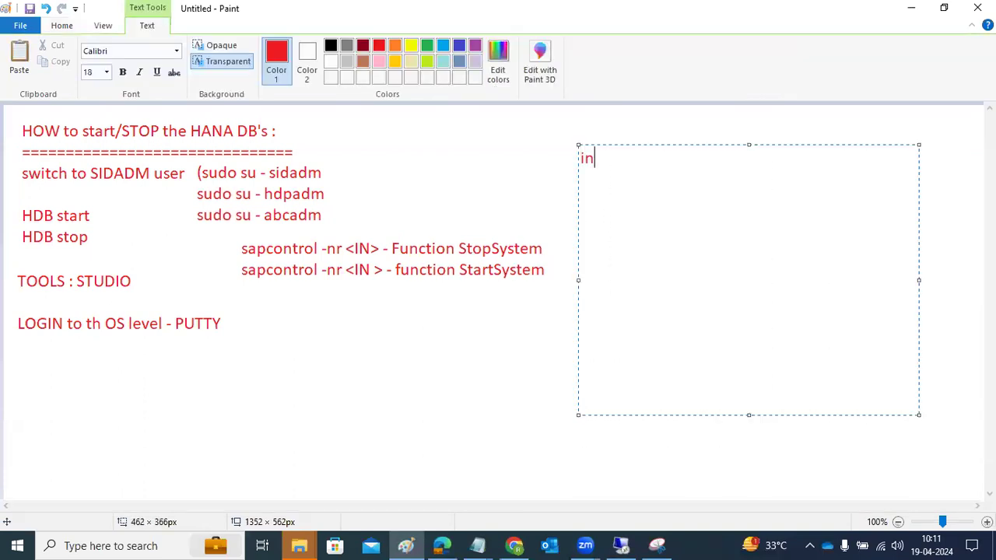
{"action": "type", "text": "dexserver"}
{"action": "key", "text": "Return"}
{"action": "type", "text": "nameserver"}
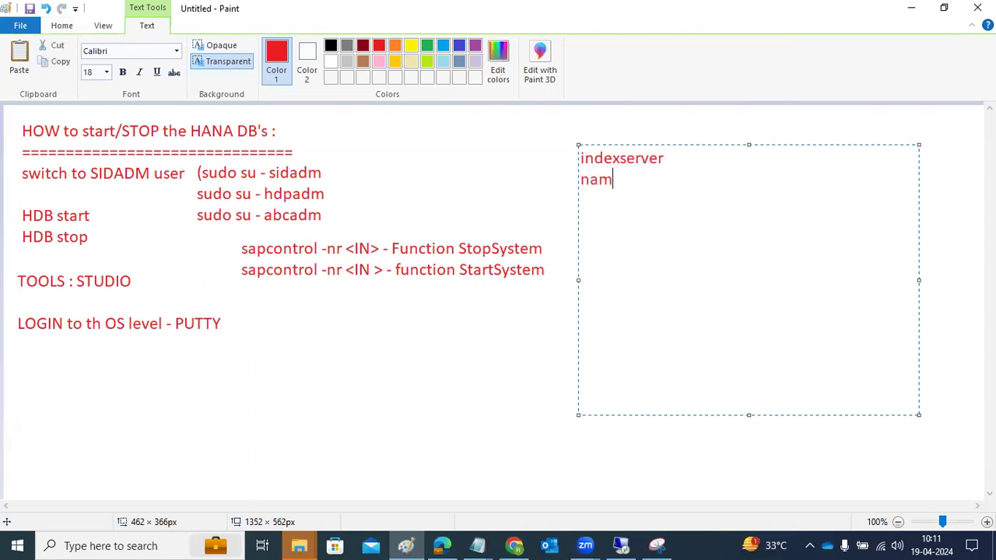
{"action": "key", "text": "Return"}
{"action": "type", "text": "compileserver"}
{"action": "key", "text": "Return"}
{"action": "type", "text": "preprocessor"}
{"action": "key", "text": "Return"}
{"action": "type", "text": "xsengine"}
{"action": "key", "text": "Return"}
{"action": "type", "text": "webdispatcher"}
{"action": "key", "text": "Return"}
{"action": "type", "text": "daemon"}
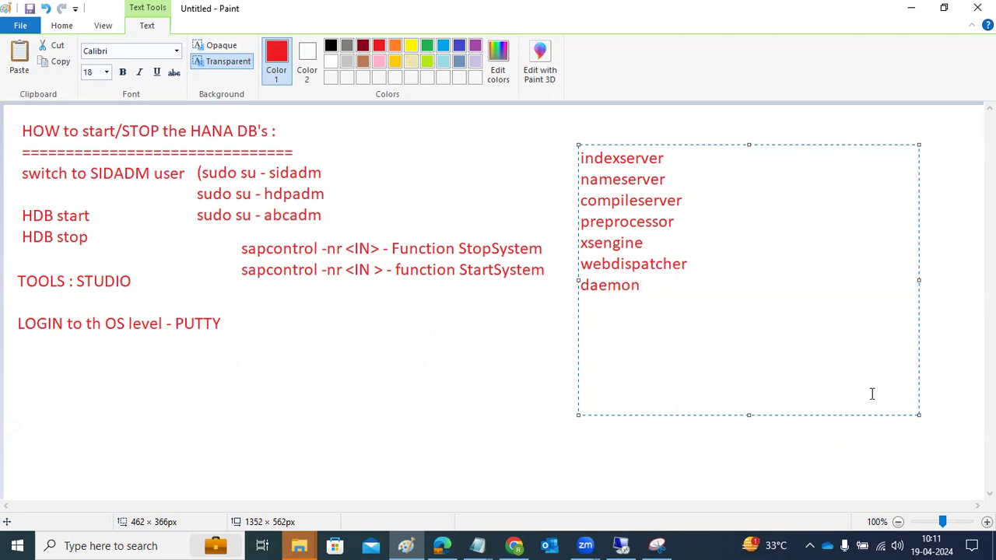
Switch to the remote server and bring the SAP HANA Studio window forward
{"action": "left_click", "coordinate": [611, 545]}
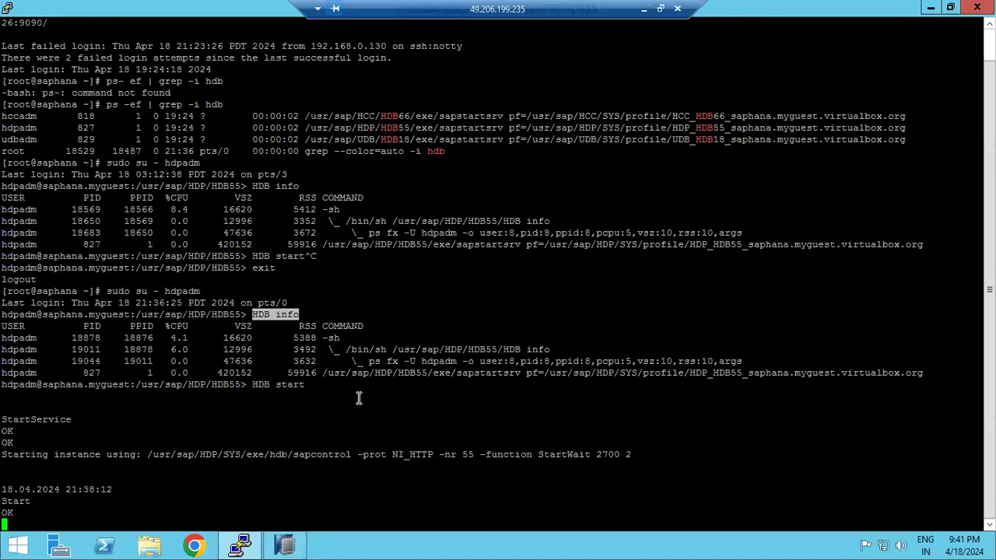
{"action": "left_click", "coordinate": [300, 547]}
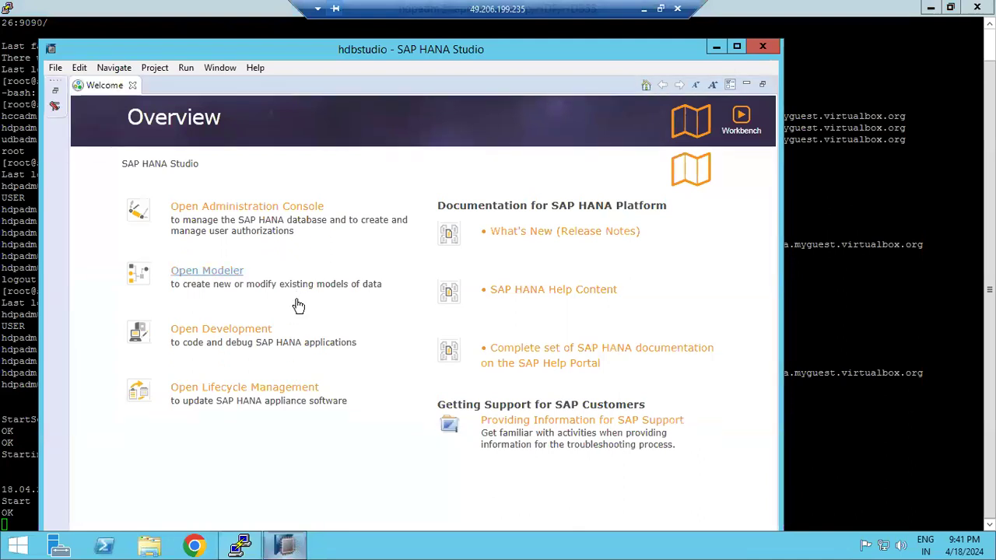
Open the Administration Console, decline the password hint, and return to the Paint notes
{"action": "left_click", "coordinate": [272, 211]}
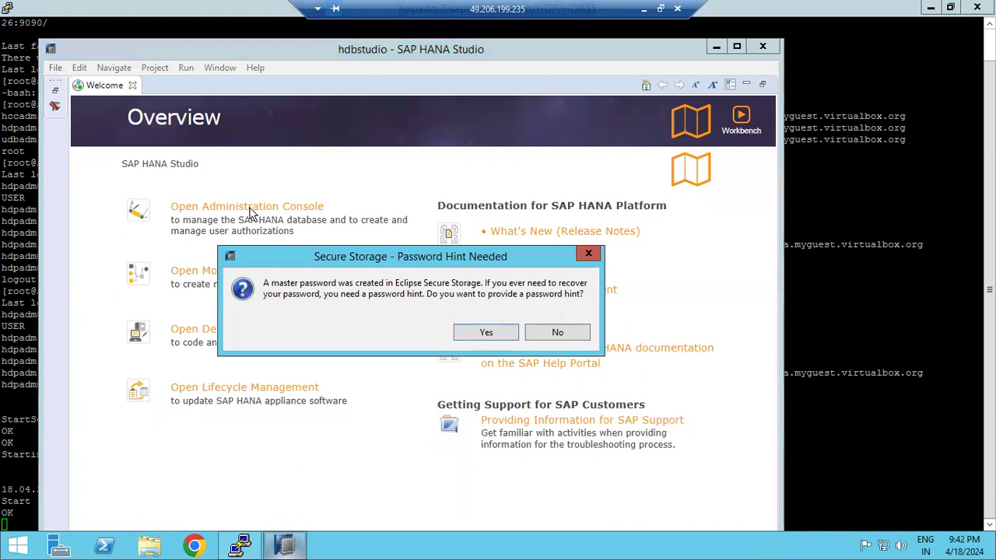
{"action": "left_click", "coordinate": [585, 337]}
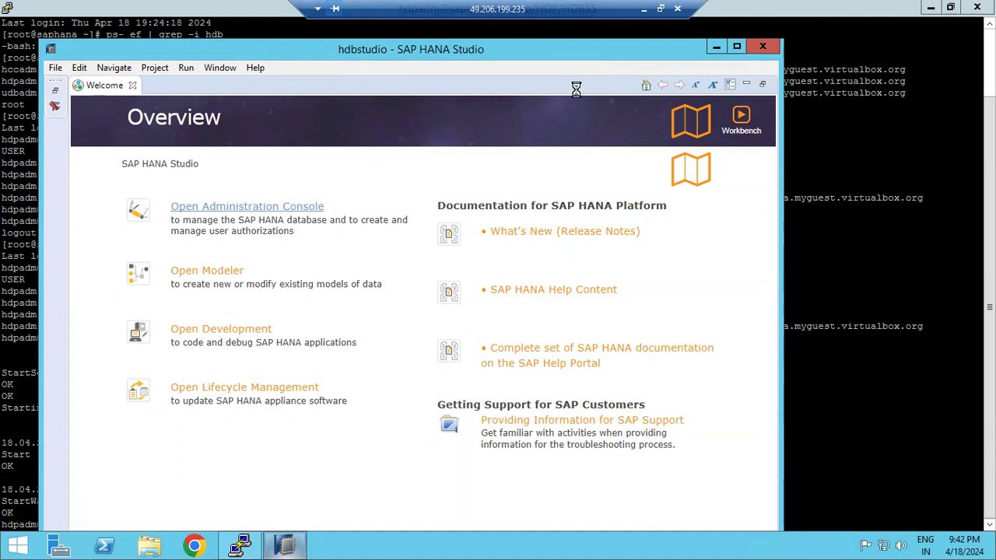
{"action": "left_click", "coordinate": [642, 10]}
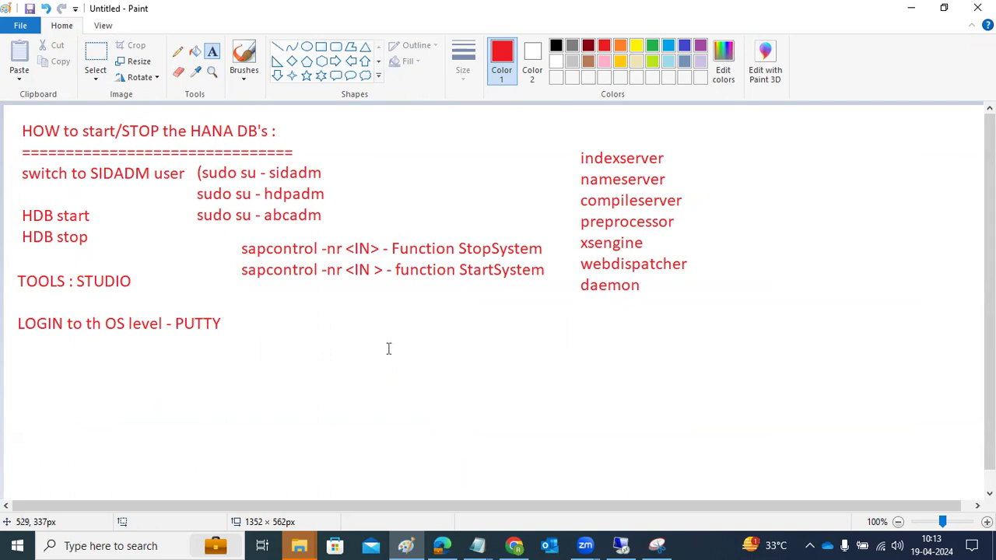
Mark out a new text area below the Paint notes, then run 'HDB info' in the PuTTY terminal
{"action": "left_click_drag", "start_coordinate": [293, 305], "coordinate": [434, 367]}
{"action": "left_click_drag", "start_coordinate": [511, 385], "coordinate": [924, 478]}
{"action": "left_click", "coordinate": [623, 534]}
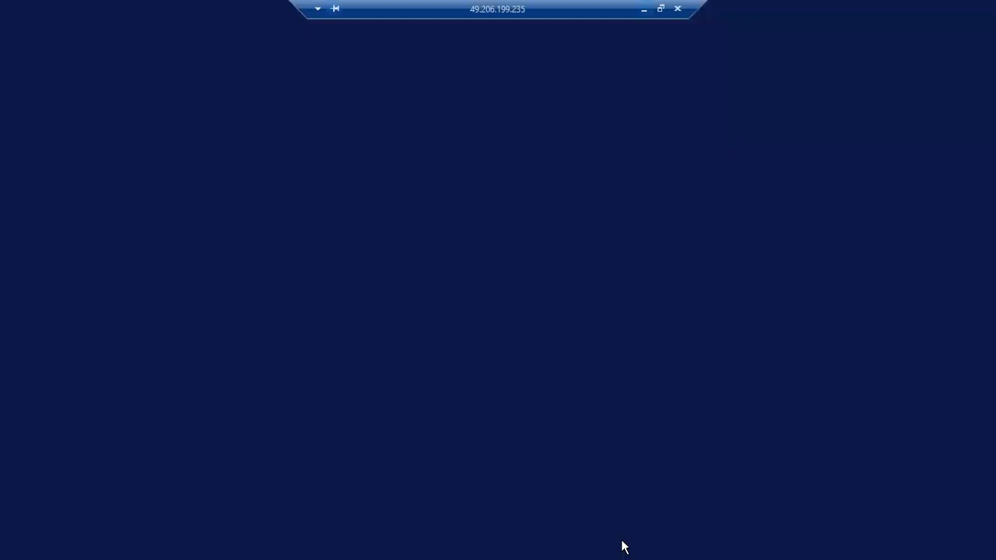
{"action": "left_click", "coordinate": [867, 265]}
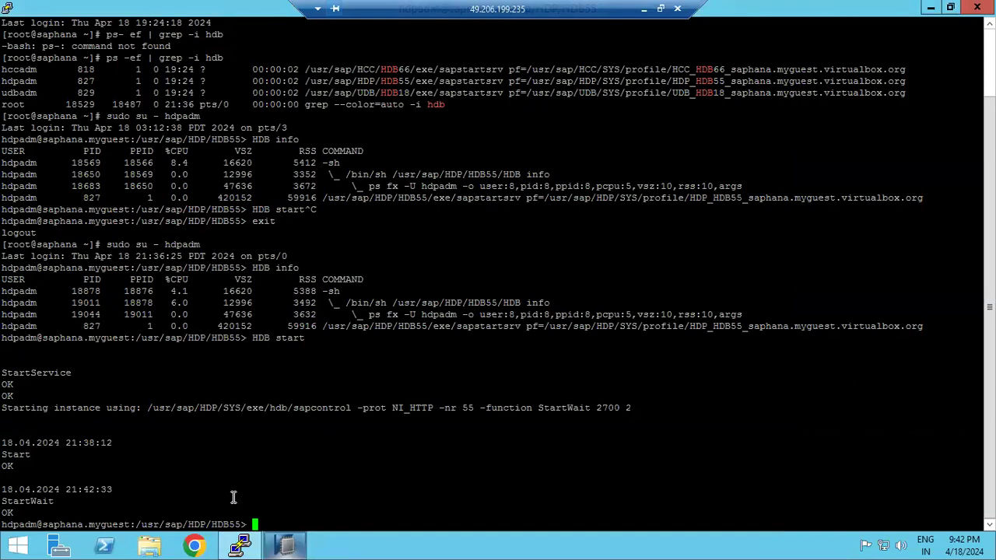
{"action": "left_click_drag", "start_coordinate": [125, 525], "coordinate": [211, 524]}
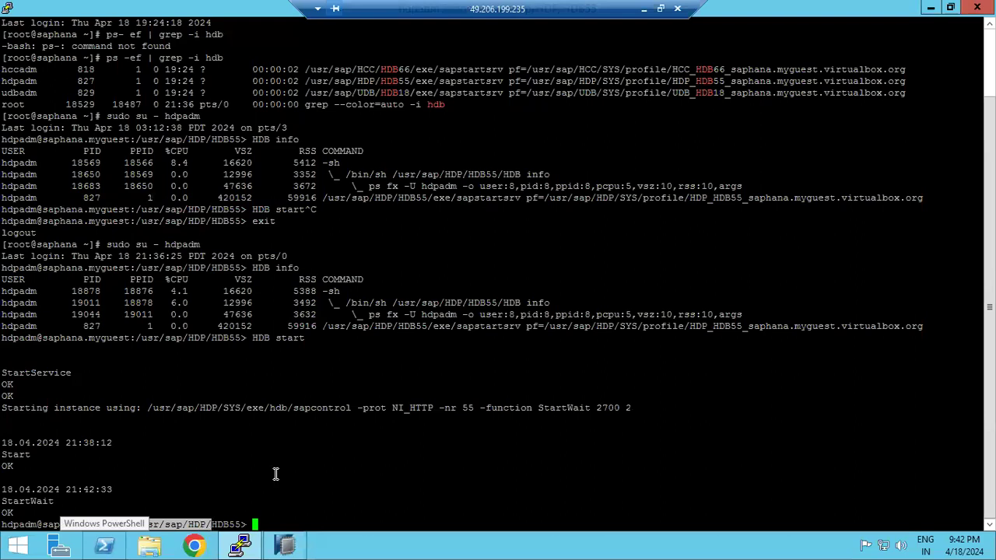
{"action": "left_click", "coordinate": [275, 474]}
{"action": "type", "text": "HDB info"}
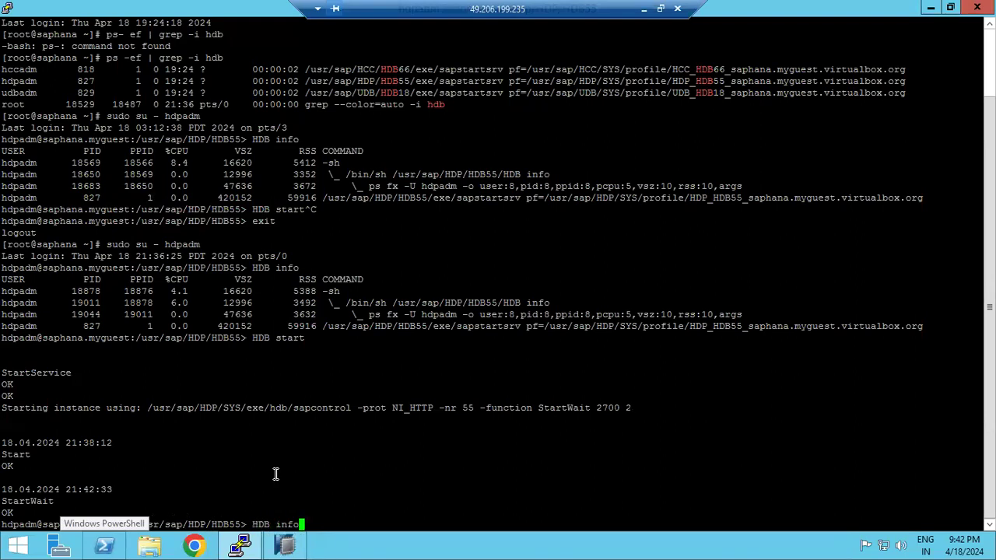
{"action": "key", "text": "Return"}
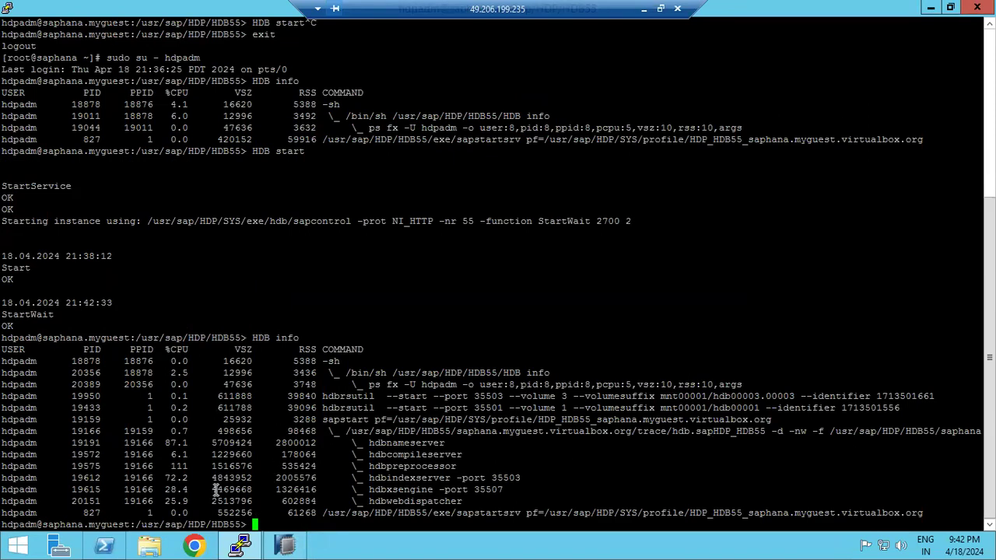
Highlight the hdb daemon and its service process rows, then minimize the remote session
{"action": "left_click_drag", "start_coordinate": [136, 449], "coordinate": [482, 506]}
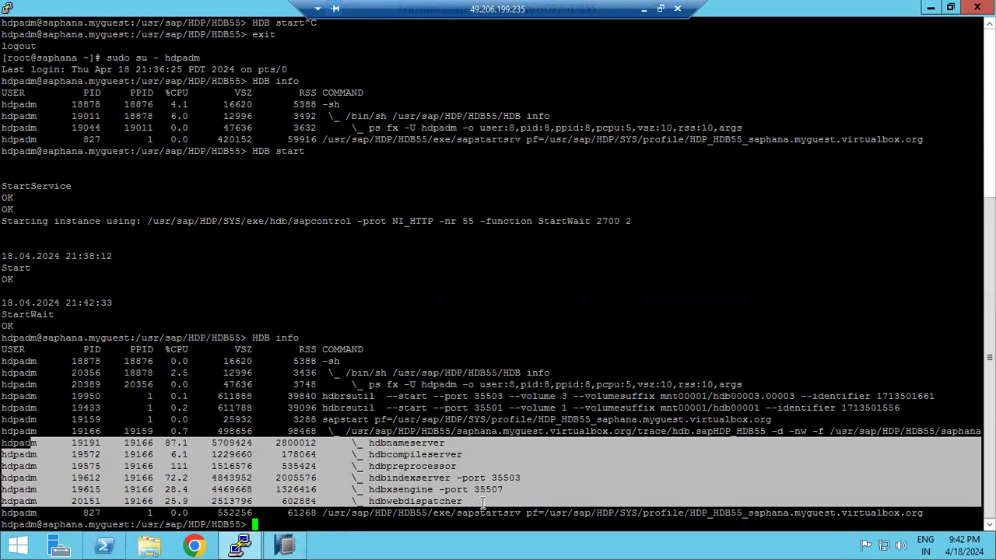
{"action": "left_click_drag", "start_coordinate": [398, 431], "coordinate": [528, 495]}
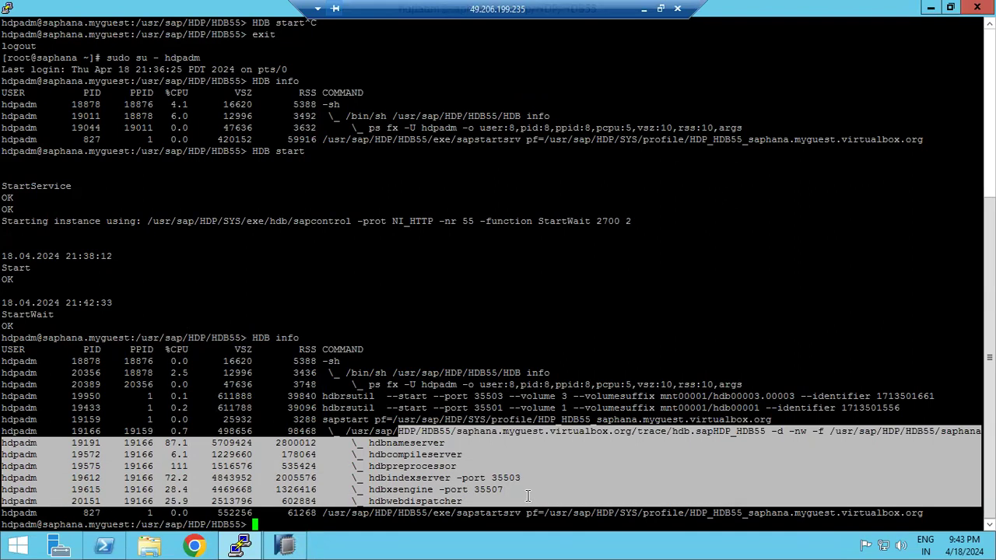
{"action": "scroll", "coordinate": [521, 482], "scroll_direction": "up", "scroll_amount": 7}
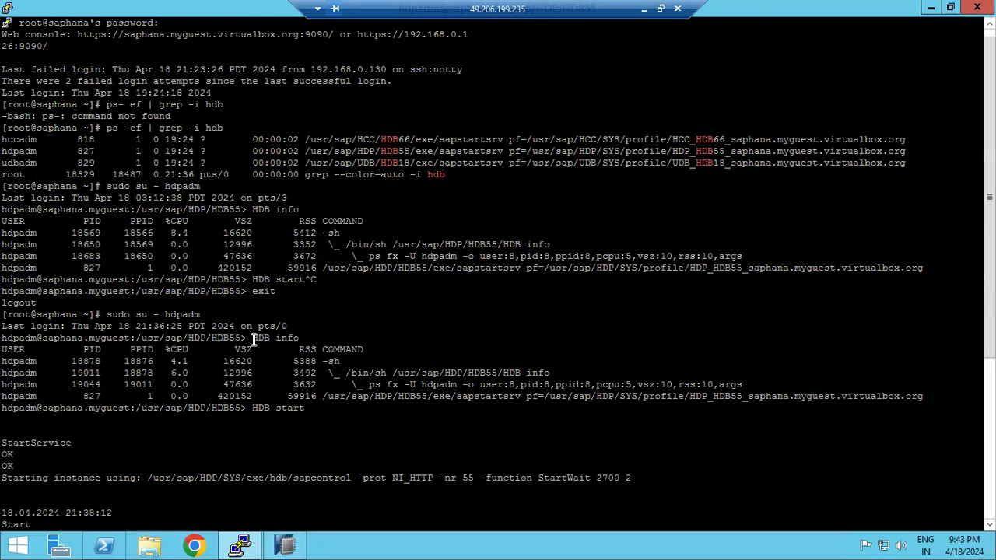
{"action": "left_click_drag", "start_coordinate": [253, 338], "coordinate": [299, 337]}
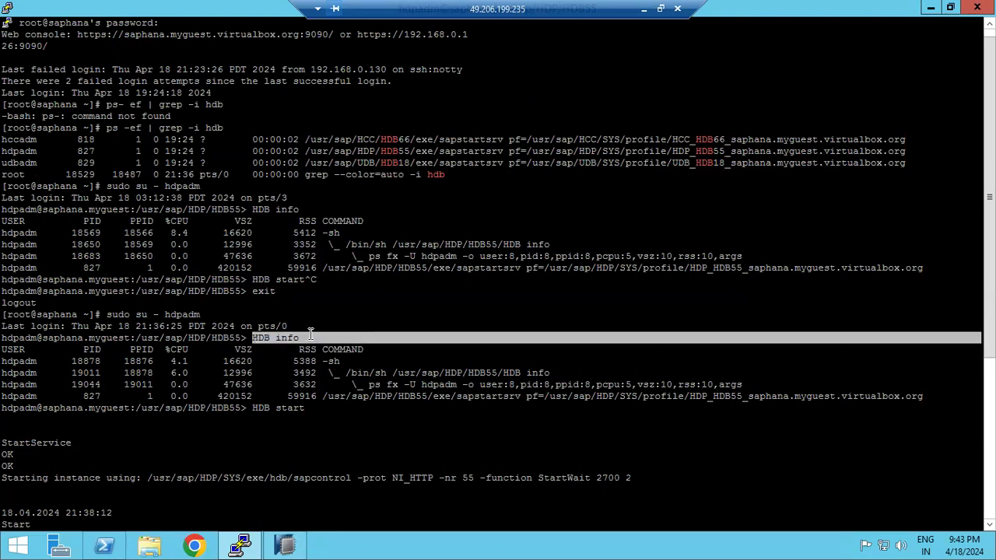
{"action": "left_click_drag", "start_coordinate": [282, 363], "coordinate": [455, 396]}
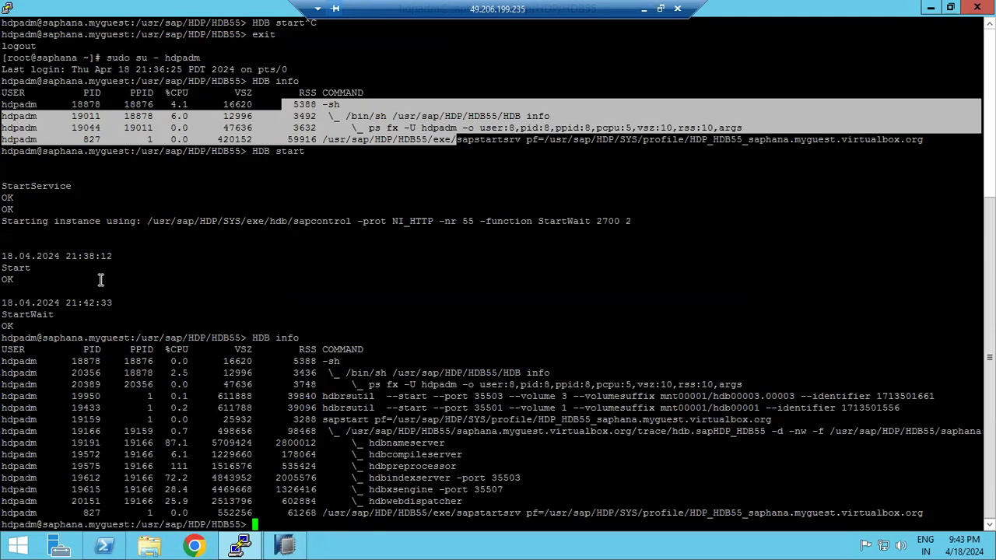
{"action": "left_click_drag", "start_coordinate": [287, 222], "coordinate": [309, 221]}
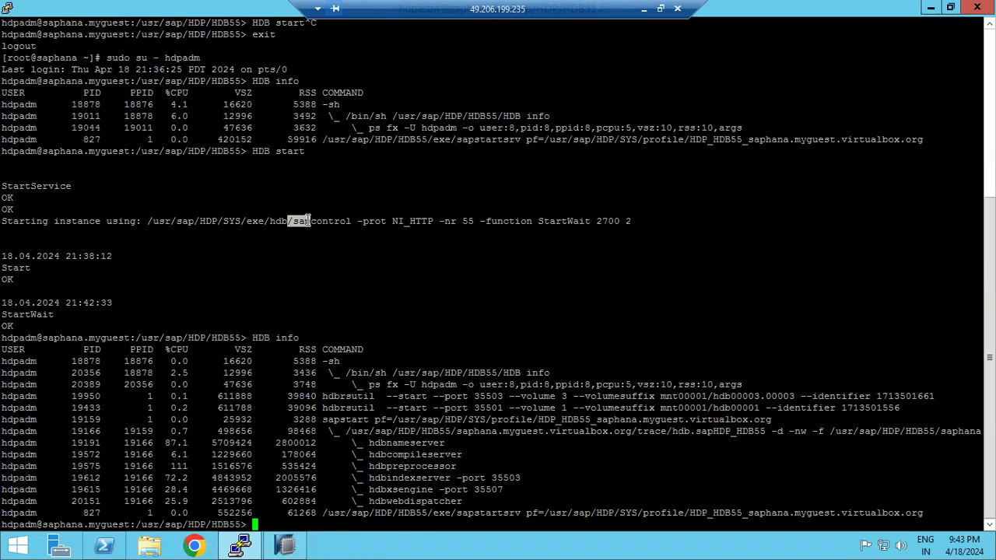
{"action": "left_click_drag", "start_coordinate": [252, 151], "coordinate": [303, 151]}
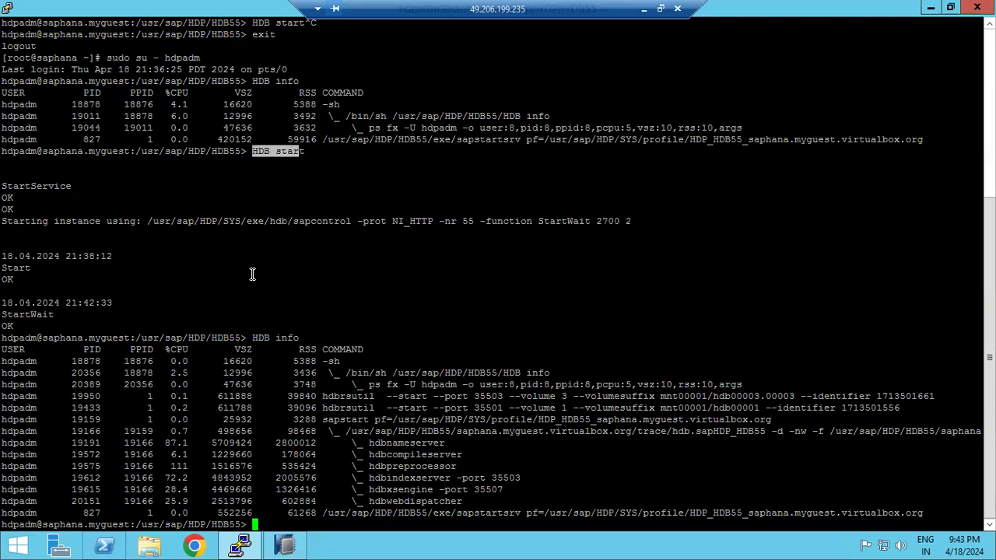
{"action": "left_click_drag", "start_coordinate": [252, 337], "coordinate": [298, 336]}
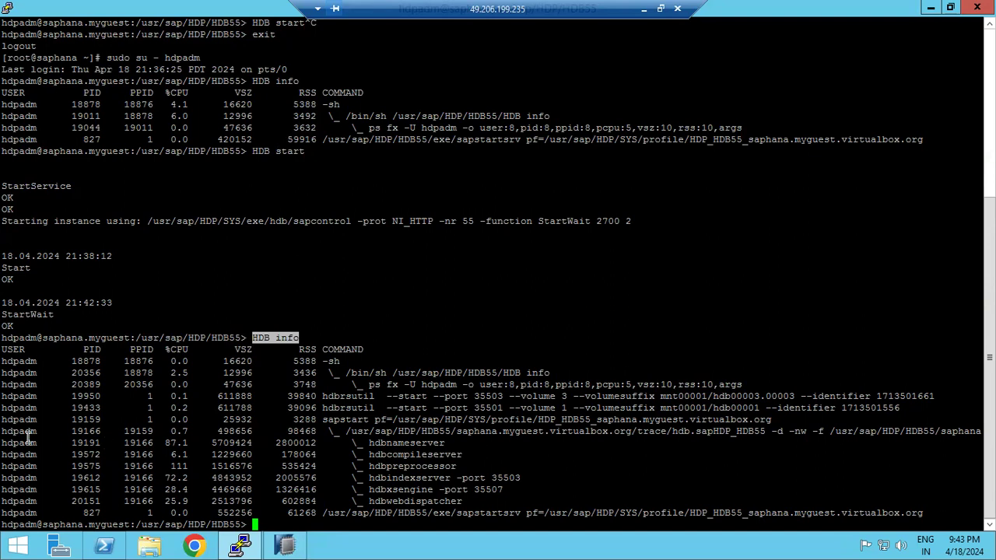
{"action": "left_click_drag", "start_coordinate": [7, 431], "coordinate": [15, 431]}
{"action": "left_click_drag", "start_coordinate": [244, 457], "coordinate": [556, 501]}
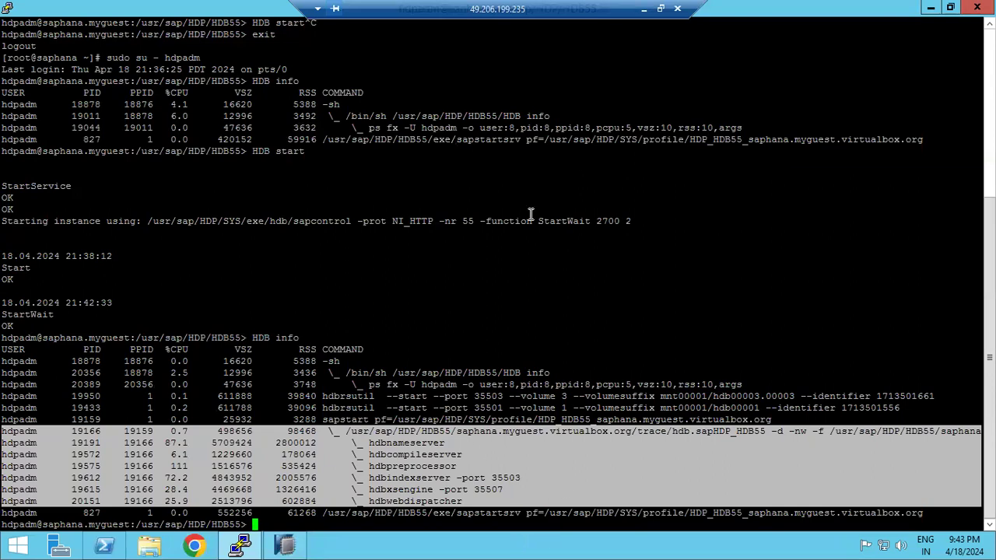
{"action": "left_click", "coordinate": [643, 9]}
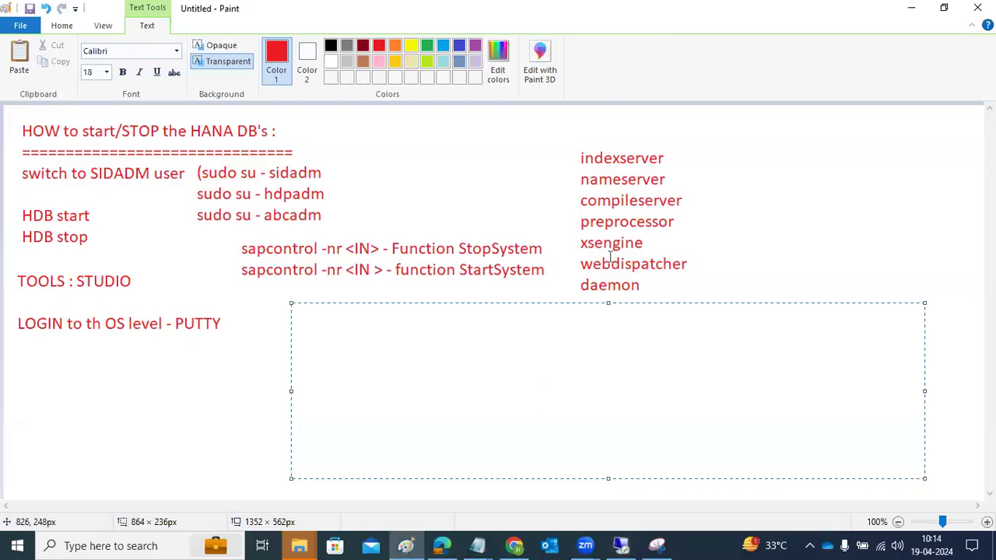
Replace the empty text box with a new one headed 'HANA 2.0 -MDC'
{"action": "left_click", "coordinate": [739, 257]}
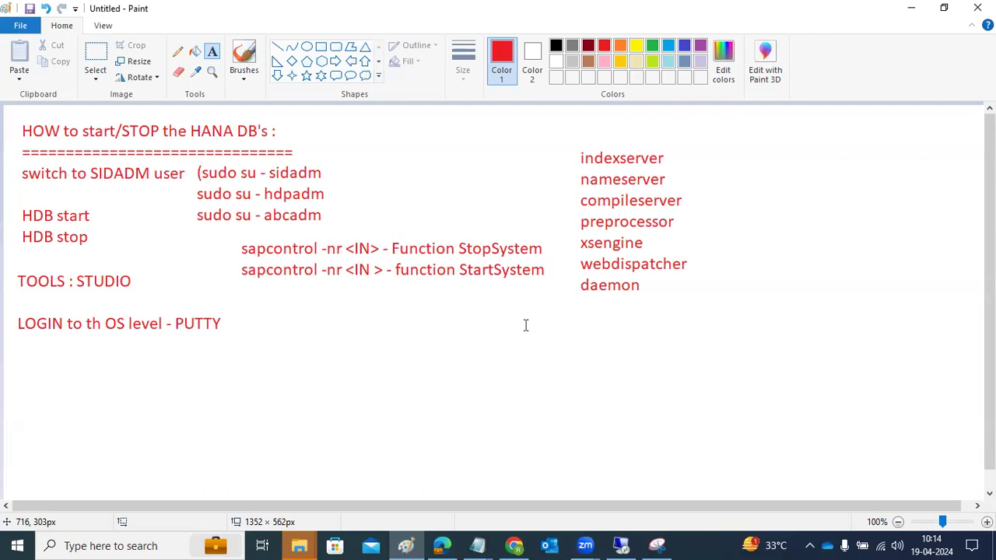
{"action": "left_click_drag", "start_coordinate": [263, 293], "coordinate": [922, 455]}
{"action": "type", "text": "HANA 2.0 -MDC"}
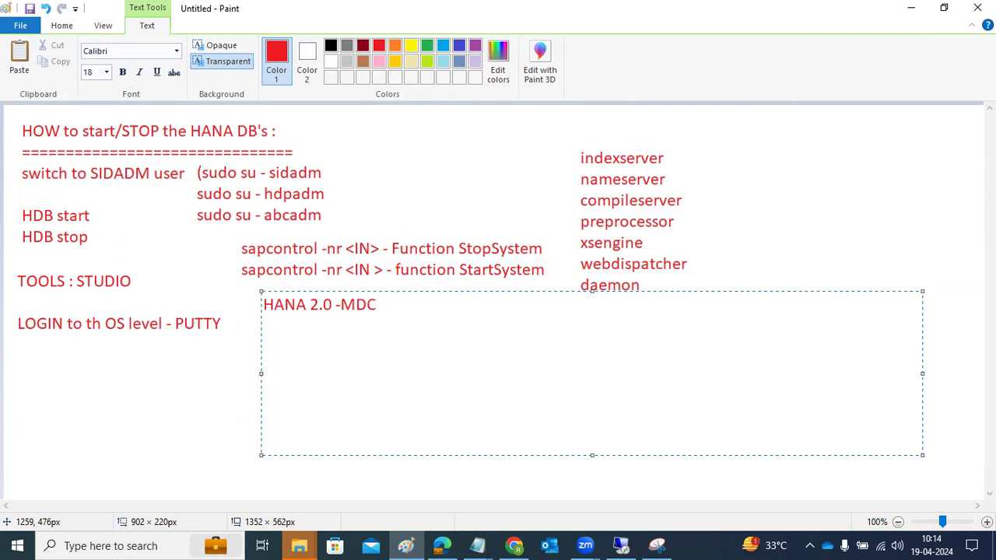
{"action": "key", "text": "Return"}
{"action": "key", "text": "Return"}
Add 'SYSTEMDB-' and 'TENANTDB-' lines beneath the heading
{"action": "type", "text": "SYSTEMDB"}
{"action": "key", "text": "Return"}
{"action": "type", "text": "TENANTDB"}
{"action": "key", "text": "Up"}
{"action": "type", "text": "-"}
{"action": "key", "text": "Down"}
{"action": "type", "text": "-"}
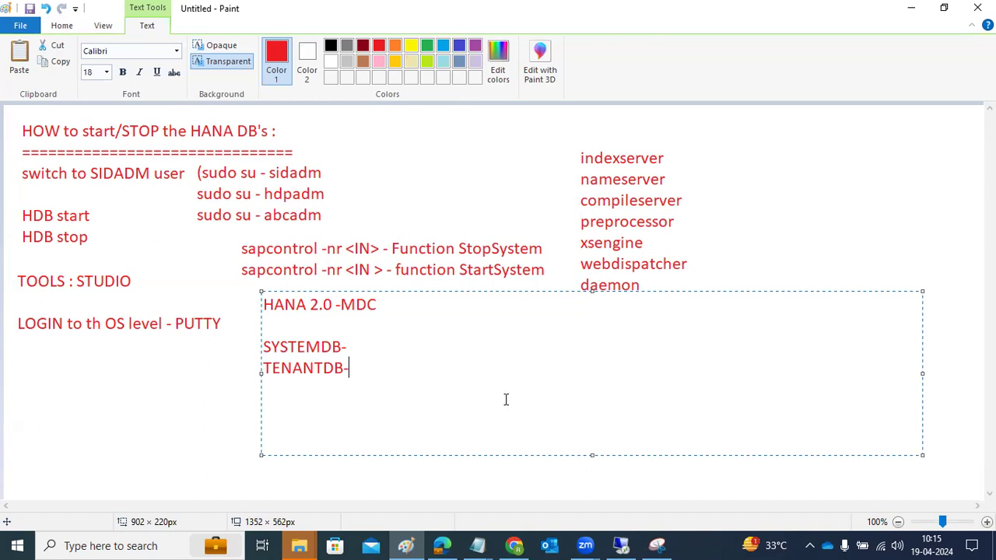
Append 'I+X' after TENANTDB- and '5 process will be in NCPWD' after SYSTEMDB-
{"action": "left_click", "coordinate": [462, 353]}
{"action": "left_click_drag", "start_coordinate": [350, 375], "coordinate": [263, 375]}
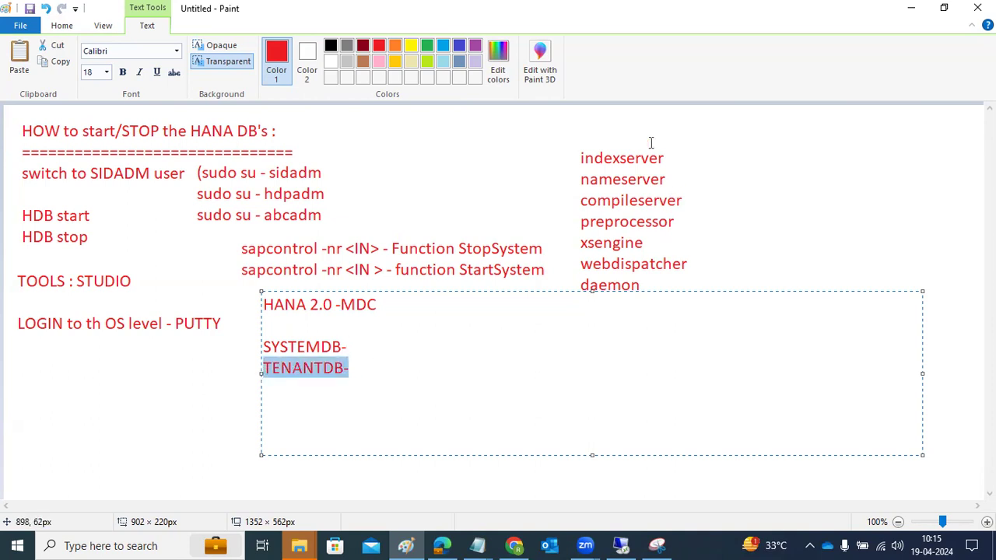
{"action": "left_click", "coordinate": [387, 345]}
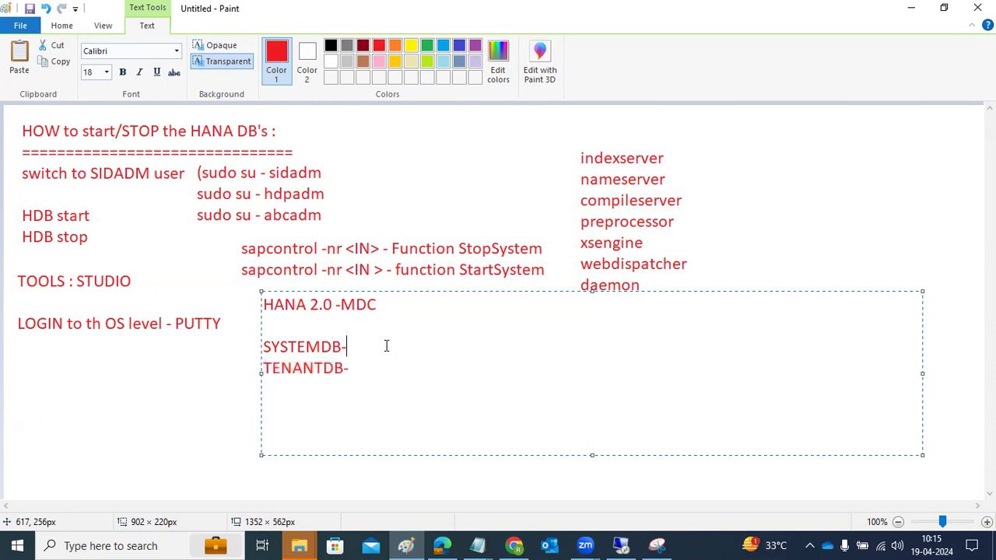
{"action": "left_click", "coordinate": [385, 367]}
{"action": "type", "text": "I+X"}
{"action": "left_click_drag", "start_coordinate": [322, 370], "coordinate": [376, 369]}
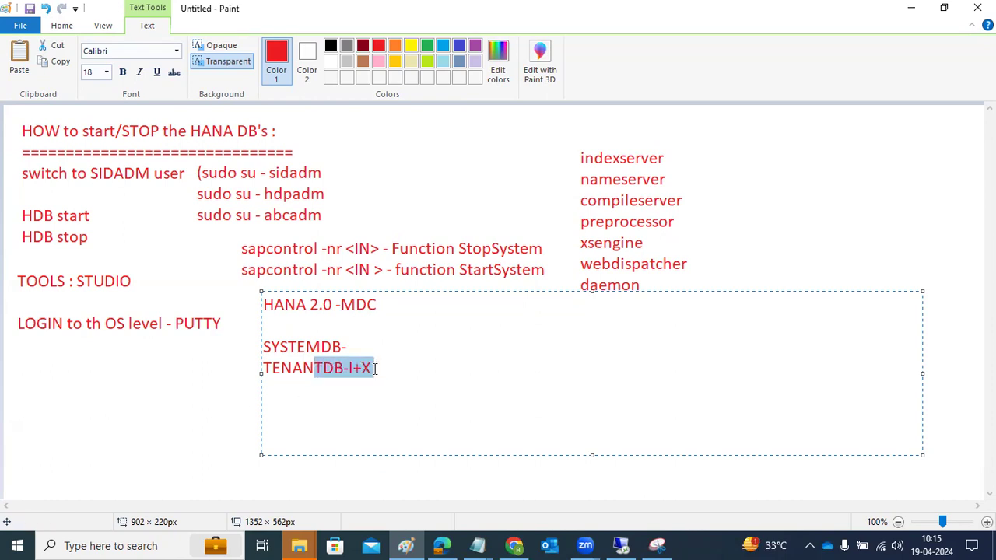
{"action": "left_click", "coordinate": [378, 351]}
{"action": "type", "text": "5 process will be in"}
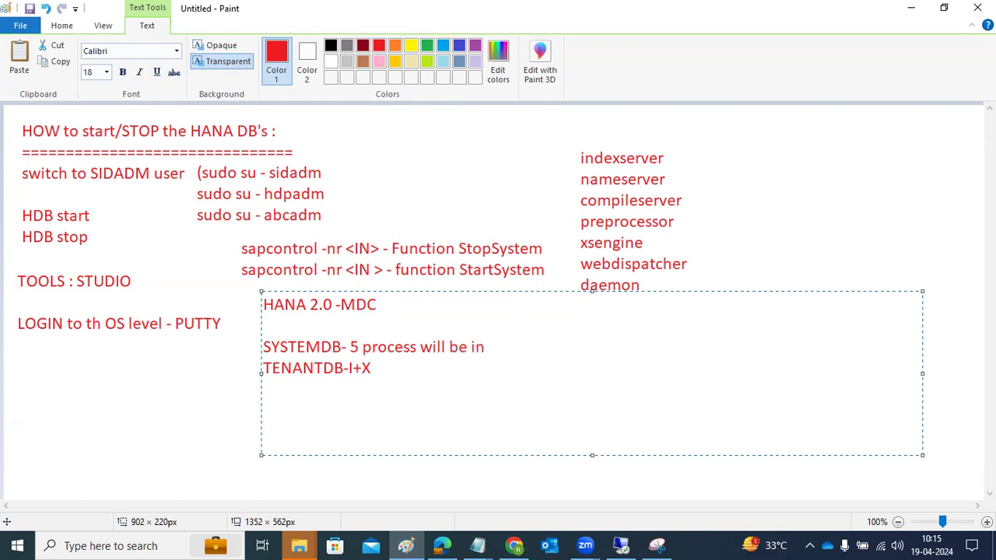
{"action": "type", "text": " NCPWD"}
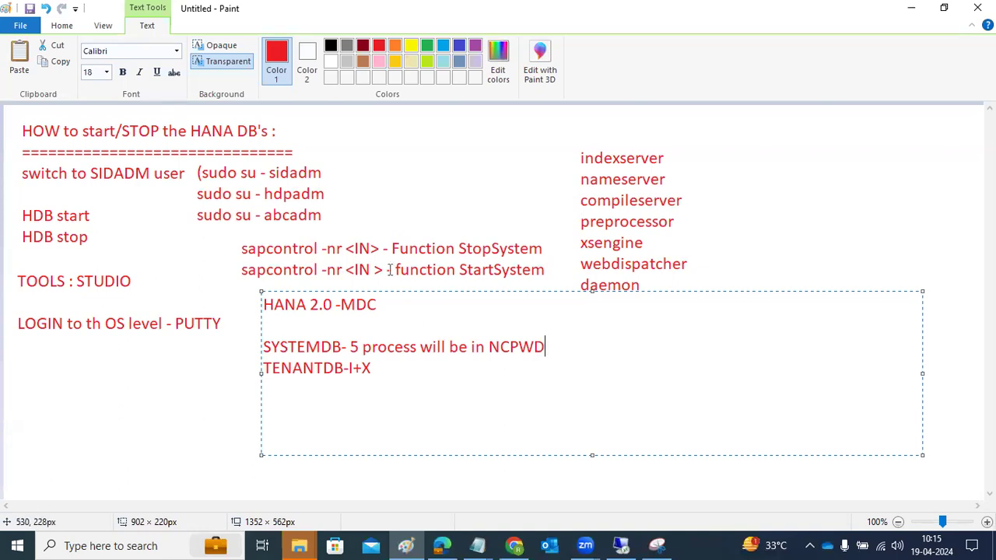
Add tenant lines 'TDB2 - I+X' and 'TDB3- I+X' below TENANTDB
{"action": "left_click", "coordinate": [390, 370]}
{"action": "key", "text": "Return"}
{"action": "type", "text": "TDB2"}
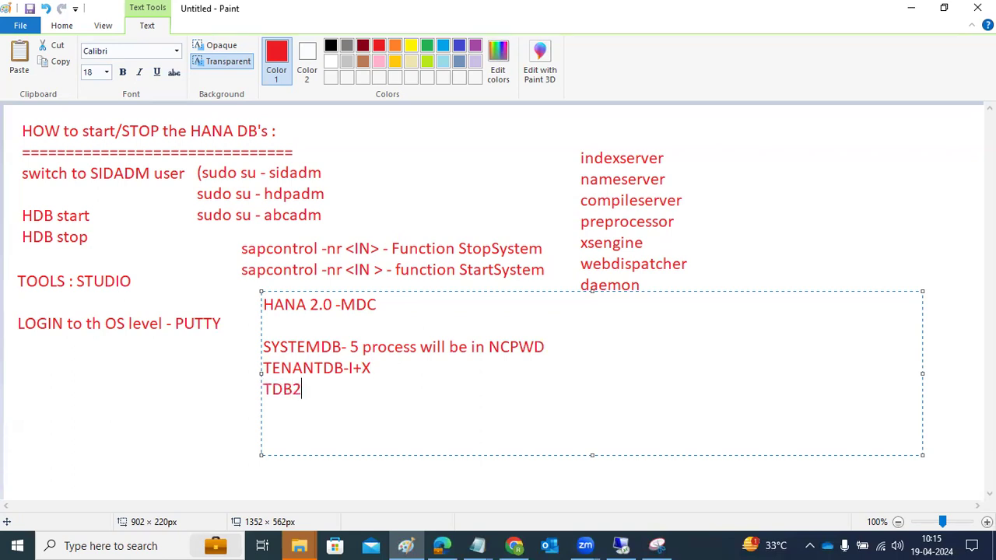
{"action": "type", "text": " - I+X"}
{"action": "key", "text": "Return"}
{"action": "type", "text": "TDB3- I+X"}
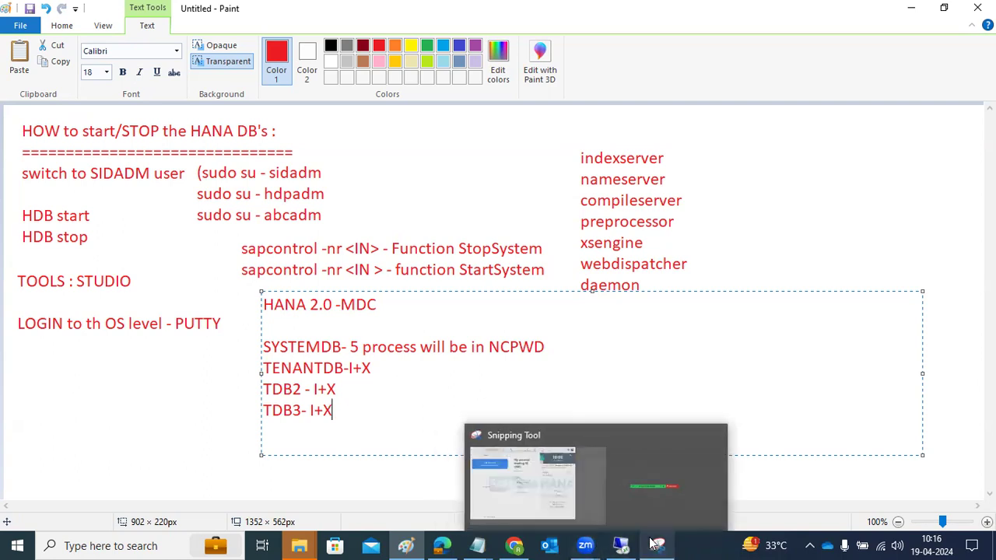
Highlight the running HANA process rows in PuTTY again, then bring SAP HANA Studio forward
{"action": "mouse_move", "coordinate": [631, 545]}
{"action": "left_click", "coordinate": [618, 490]}
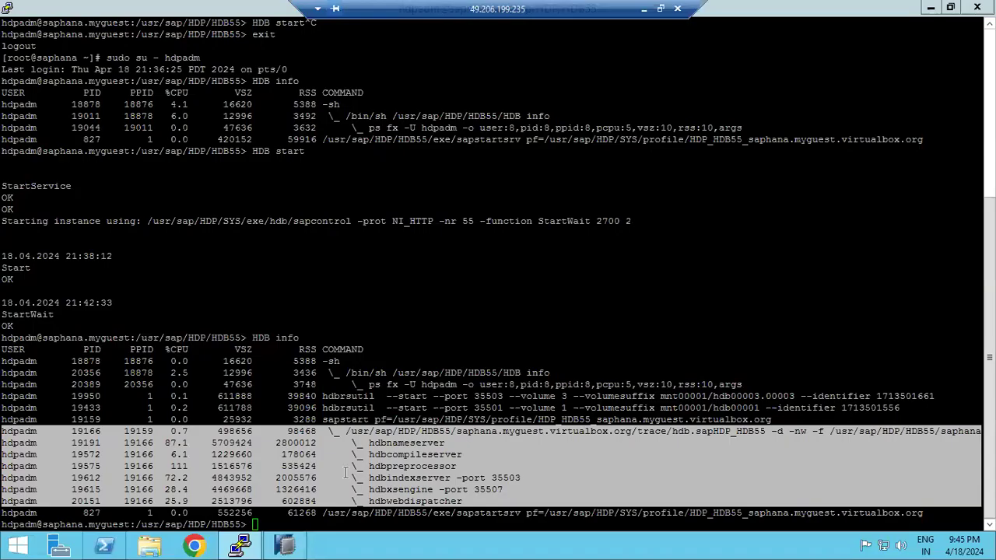
{"action": "left_click_drag", "start_coordinate": [19, 430], "coordinate": [531, 515]}
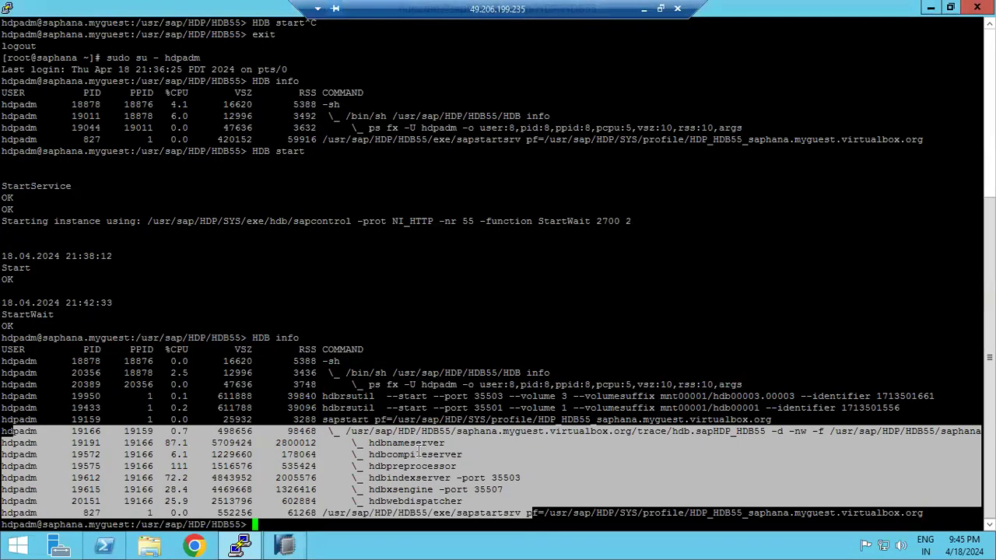
{"action": "left_click", "coordinate": [419, 452]}
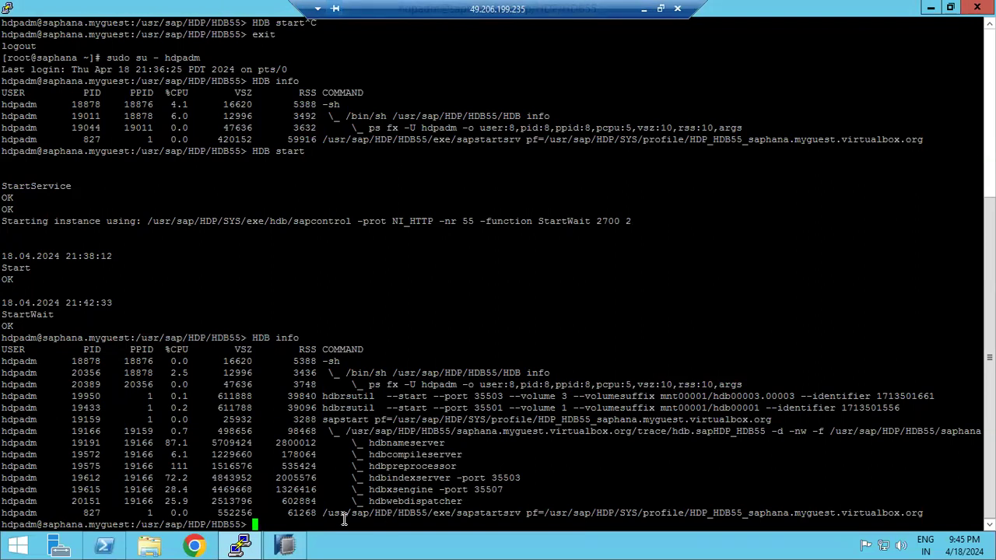
{"action": "left_click", "coordinate": [286, 546]}
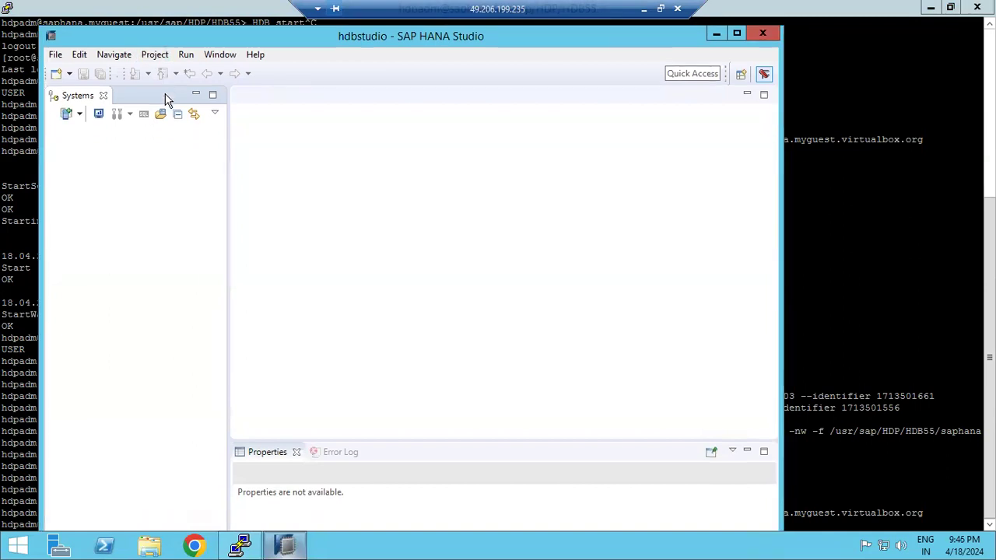
Open the Add System dialog from the Systems view toolbar
{"action": "left_click", "coordinate": [67, 115]}
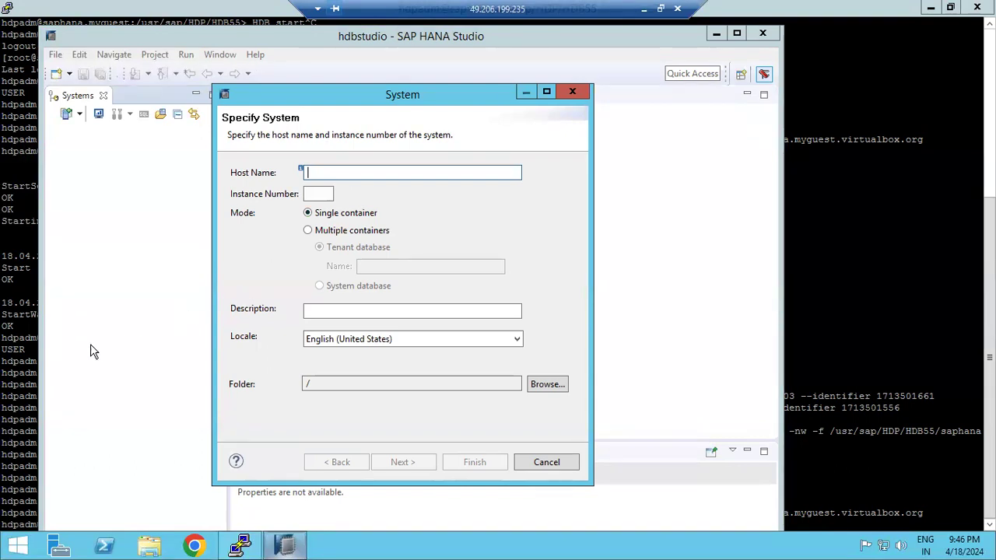
Look up the server's hostname in PuTTY and enter 'saphana' as the host name
{"action": "left_click", "coordinate": [34, 348]}
{"action": "type", "text": "hostname"}
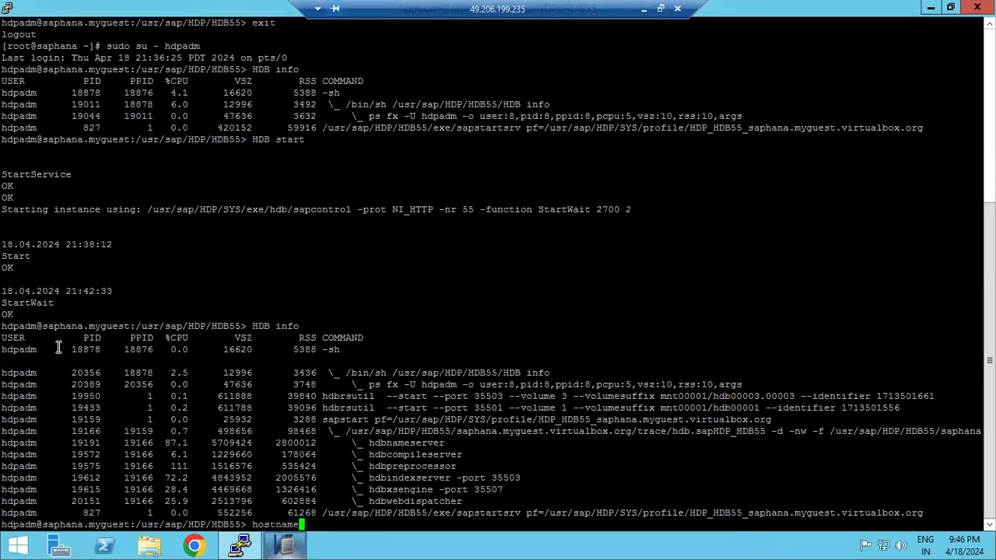
{"action": "key", "text": "Return"}
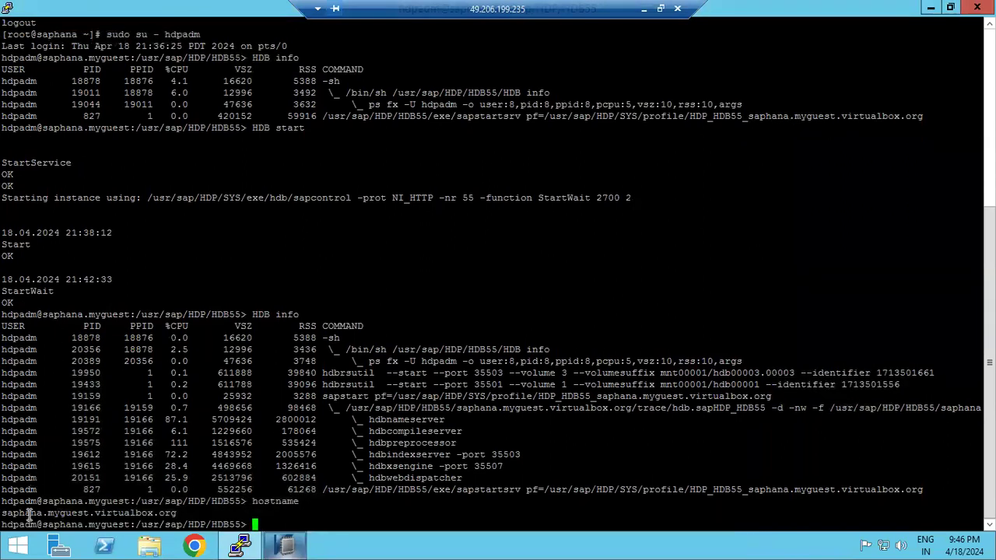
{"action": "double_click", "coordinate": [29, 515]}
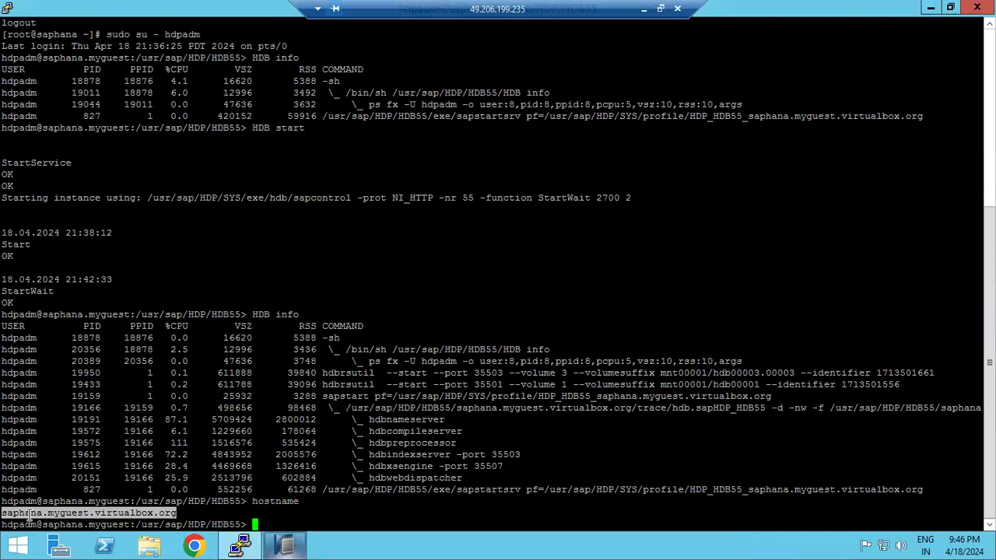
{"action": "left_click", "coordinate": [240, 545]}
{"action": "type", "text": "saphana"}
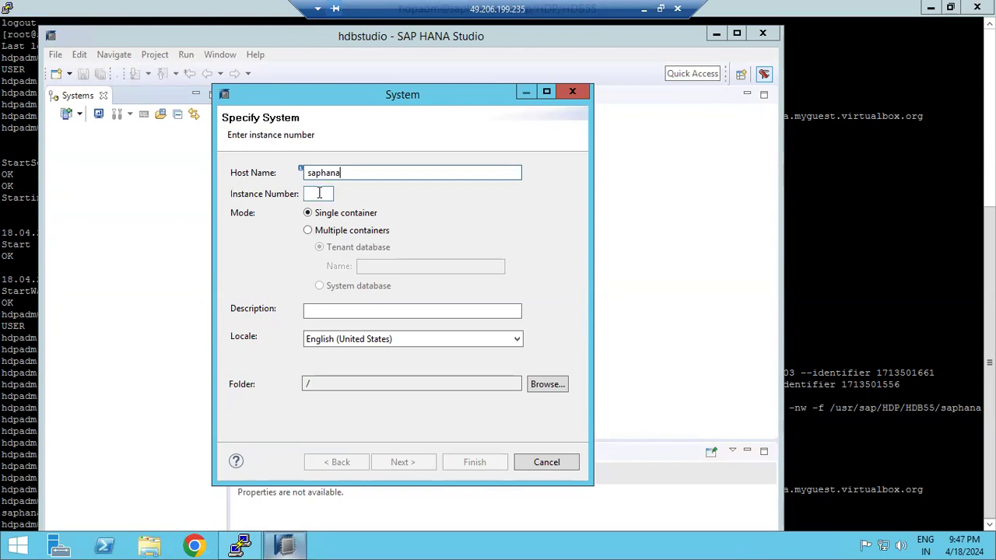
{"action": "key", "text": "Tab"}
Enter instance number 55, choose Multiple containers with System database, and continue
{"action": "left_click", "coordinate": [764, 265]}
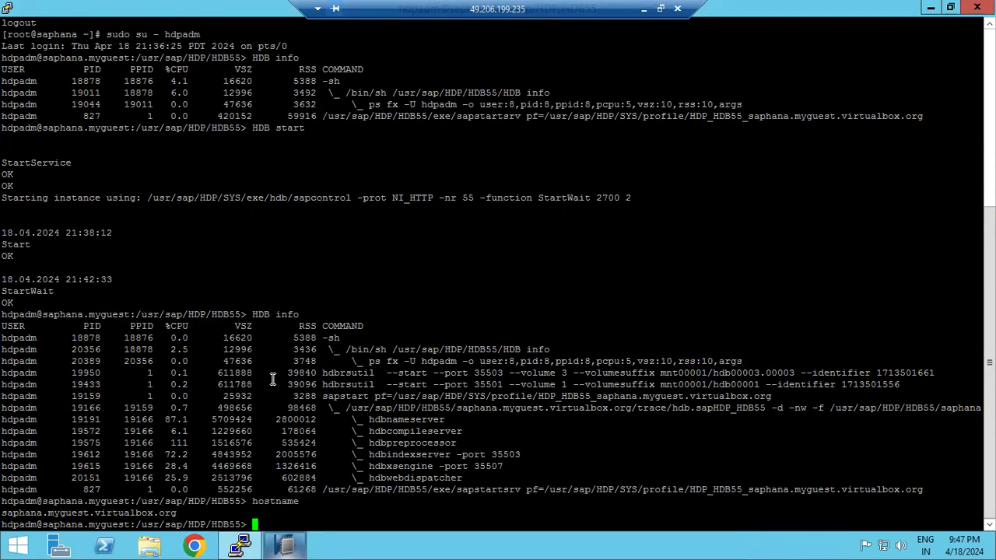
{"action": "left_click_drag", "start_coordinate": [233, 307], "coordinate": [240, 315]}
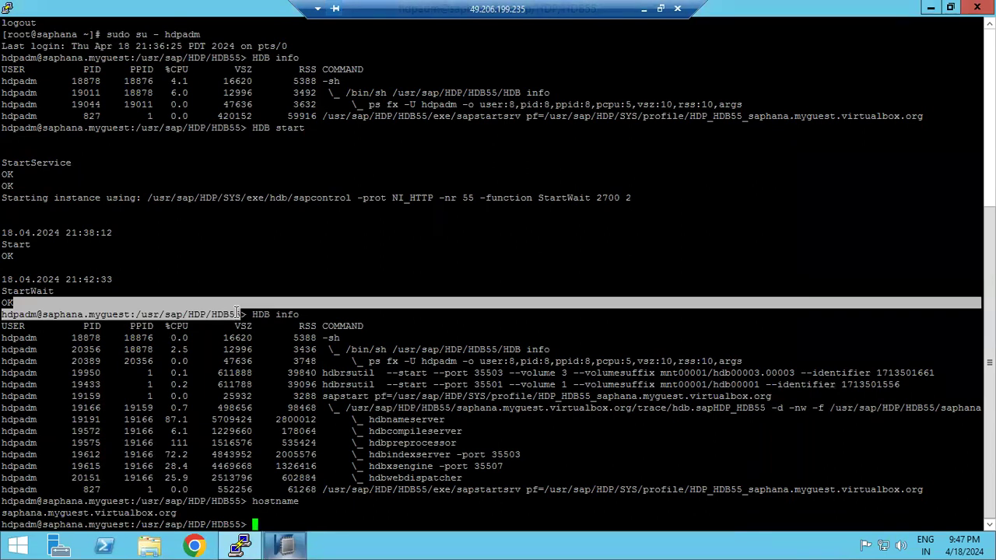
{"action": "left_click", "coordinate": [286, 547]}
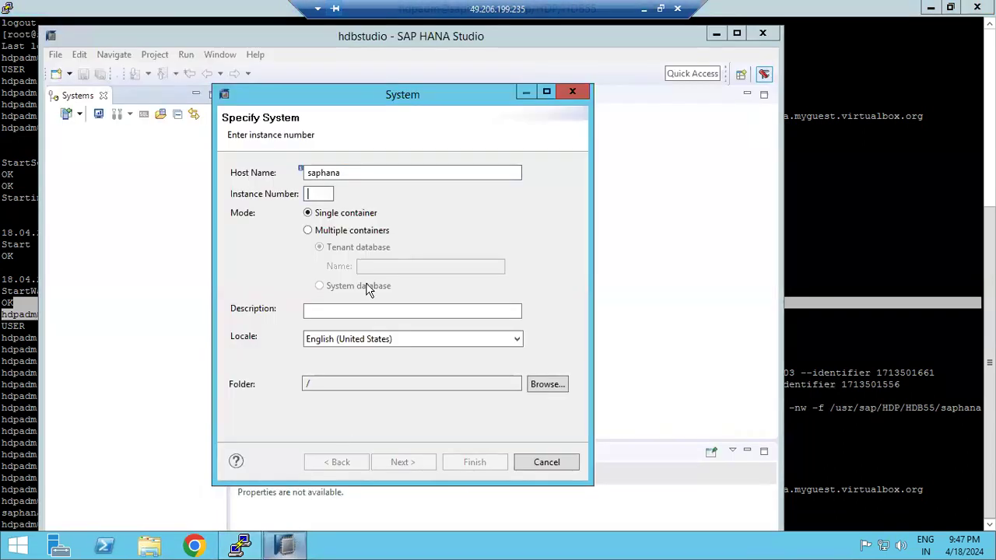
{"action": "type", "text": "55"}
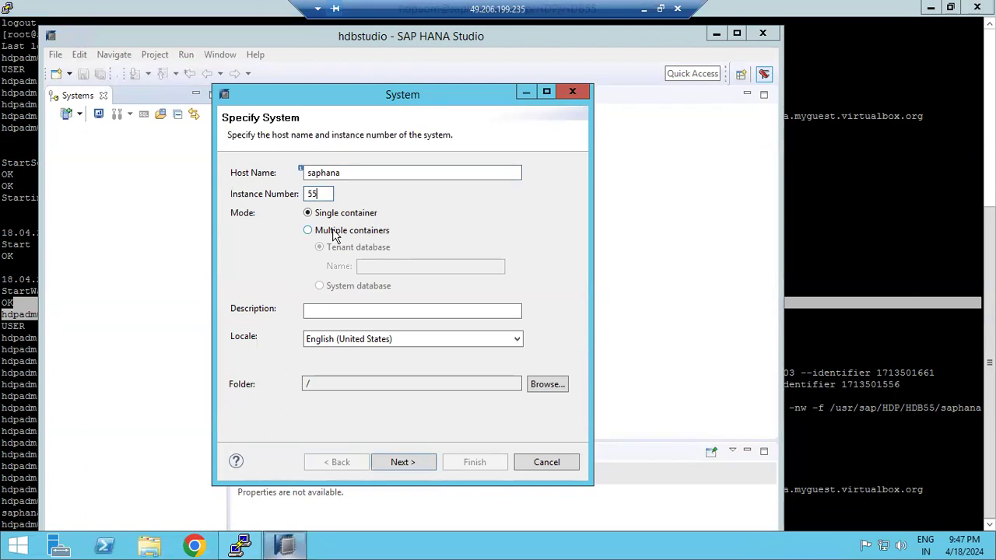
{"action": "left_click", "coordinate": [339, 234]}
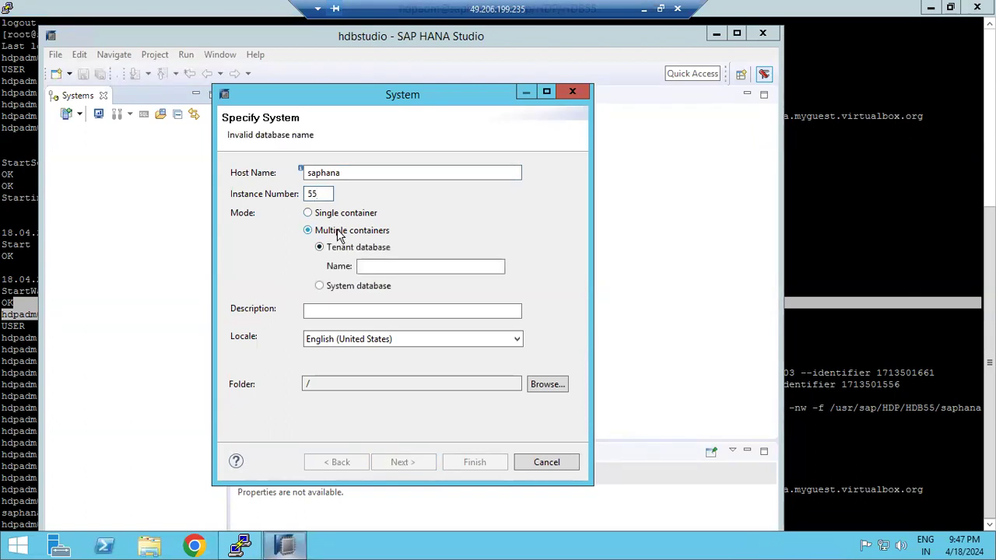
{"action": "left_click", "coordinate": [343, 287]}
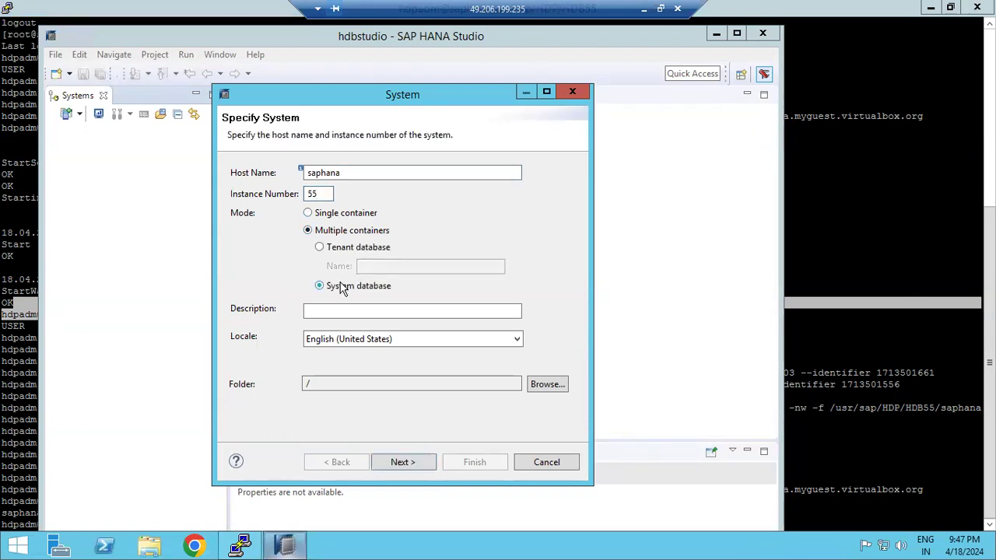
{"action": "left_click", "coordinate": [407, 463]}
Enter user SYSTEM with its password and decline connecting as the OS user
{"action": "type", "text": "SYSTEM"}
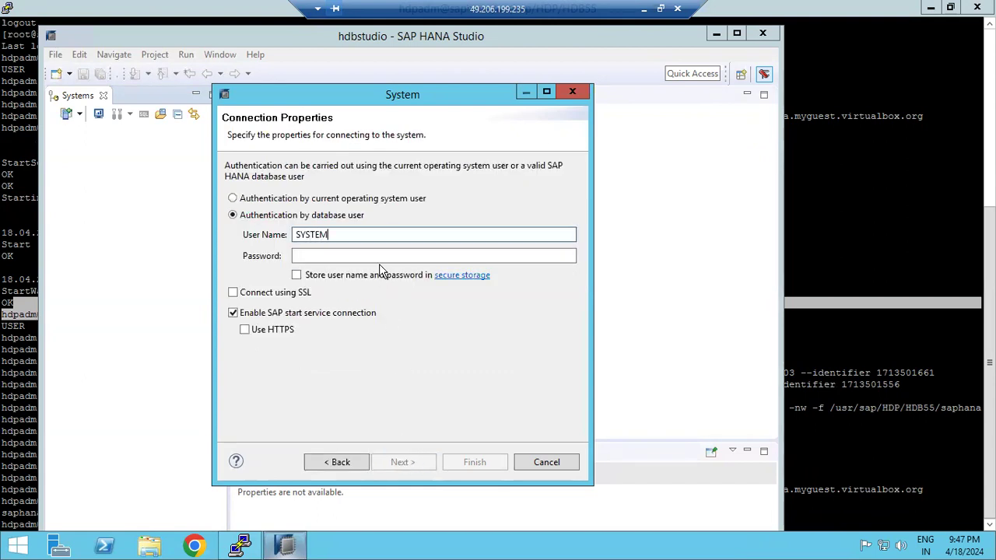
{"action": "key", "text": "Tab"}
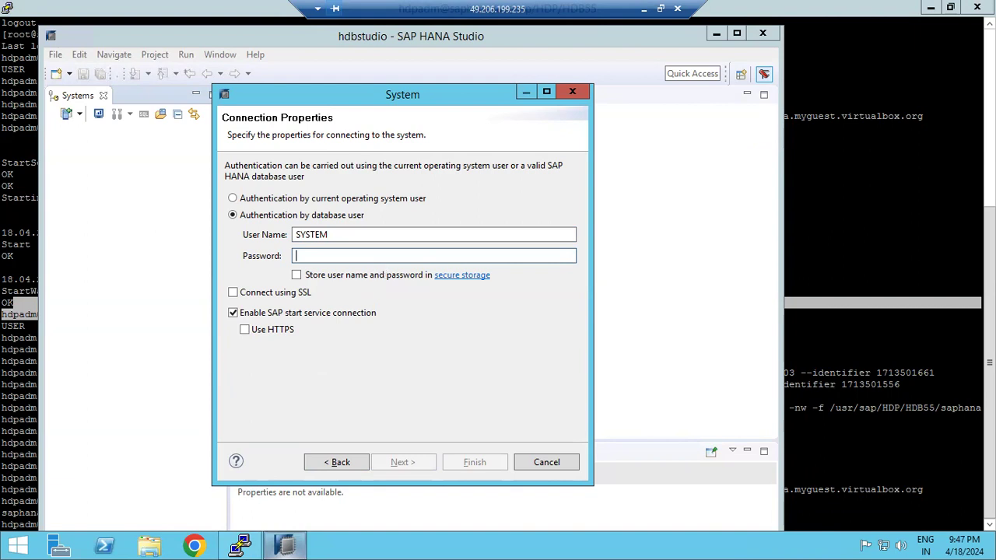
{"action": "type", "text": "*********"}
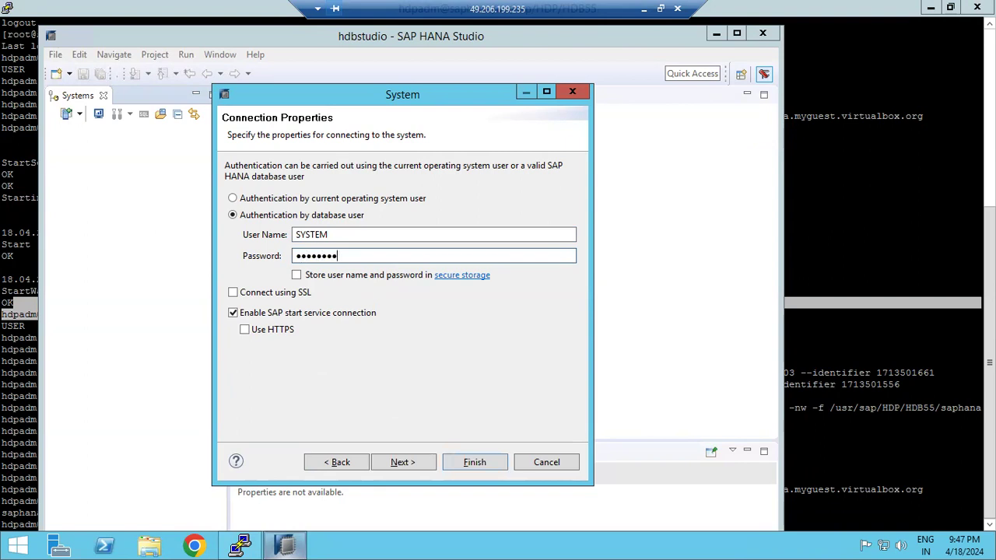
{"action": "type", "text": "*"}
{"action": "key", "text": "Return"}
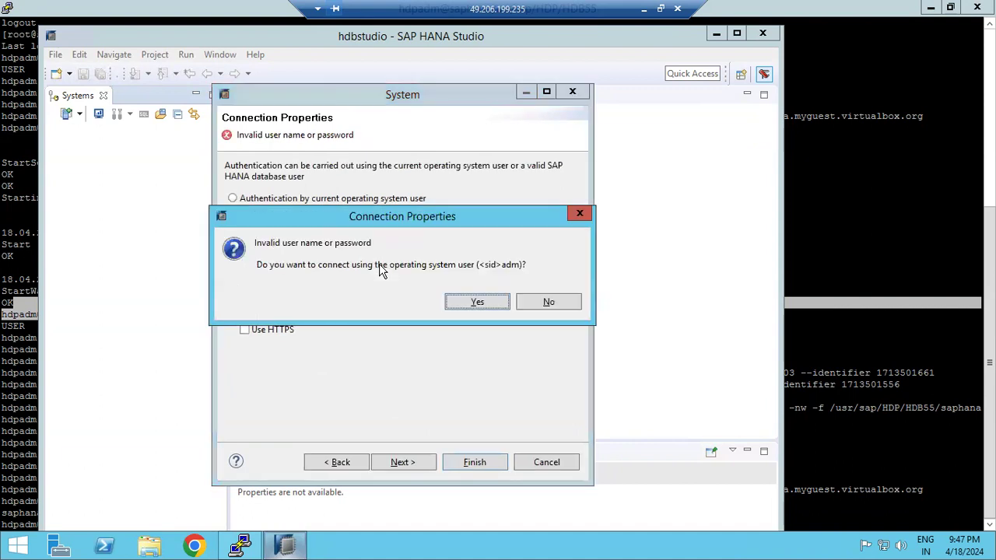
{"action": "left_click", "coordinate": [542, 302]}
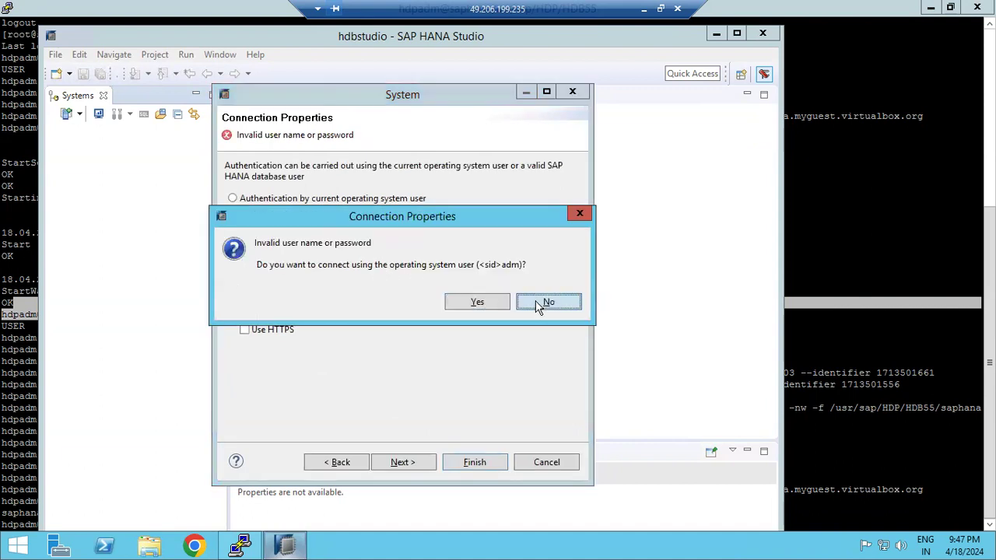
Correct the password's last character and retry; the login is rejected again
{"action": "left_click", "coordinate": [385, 256]}
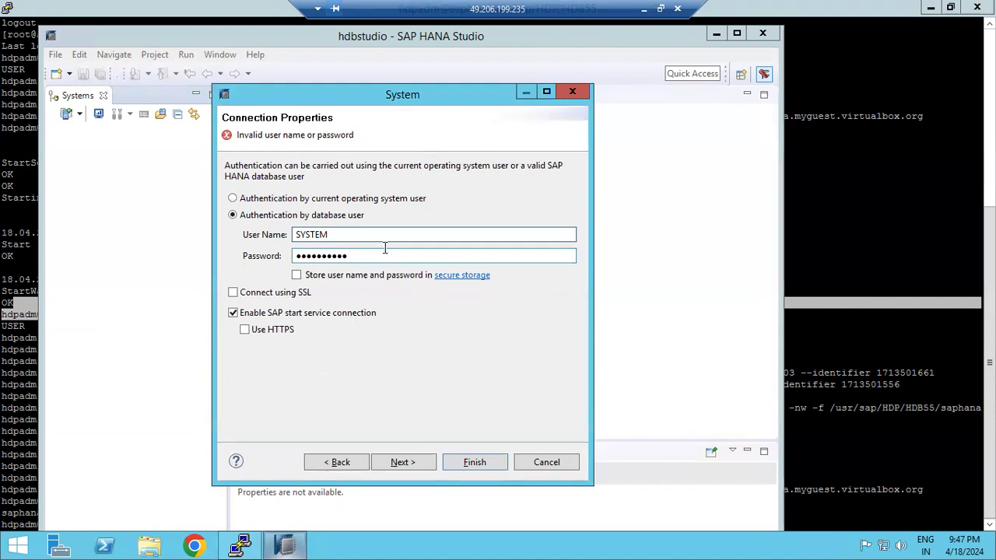
{"action": "key", "text": "BackSpace"}
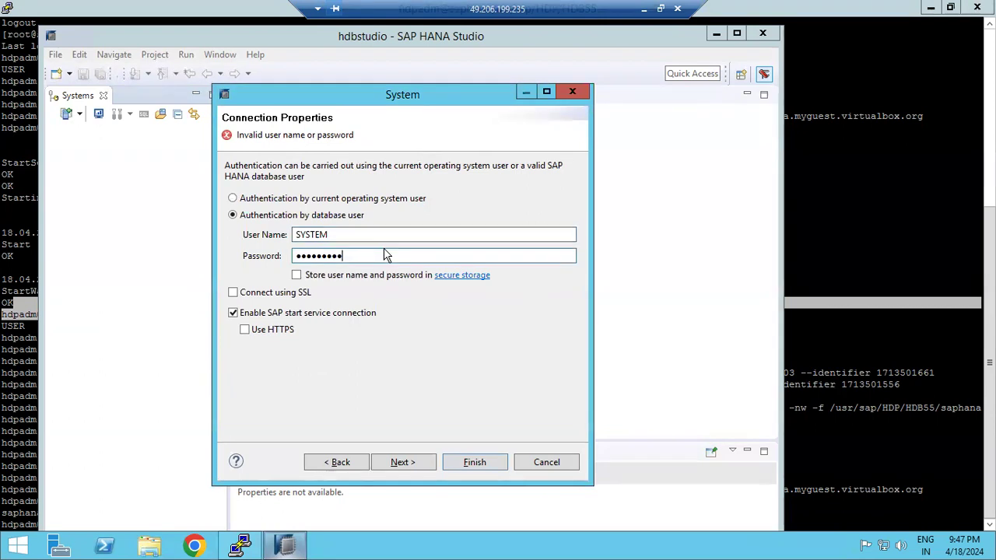
{"action": "type", "text": "•"}
{"action": "key", "text": "Return"}
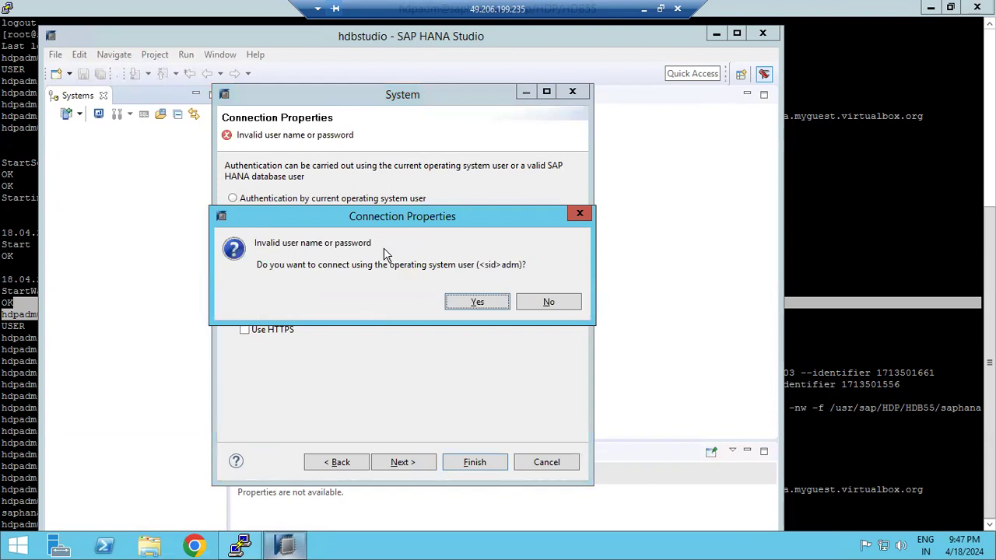
{"action": "left_click", "coordinate": [522, 305]}
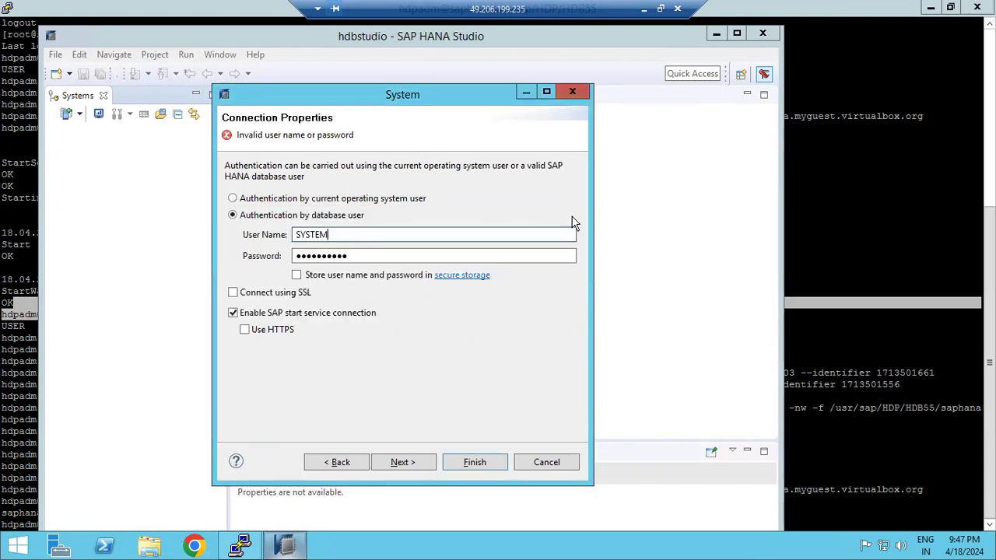
{"action": "left_click", "coordinate": [833, 270]}
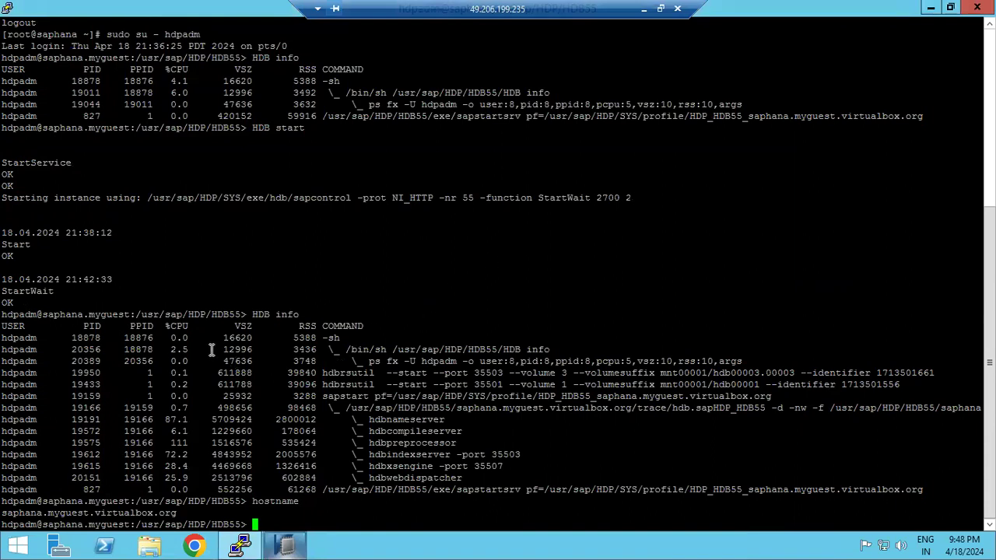
Retype the SYSTEM password and retry, then go back to the Specify System page
{"action": "left_click", "coordinate": [272, 550]}
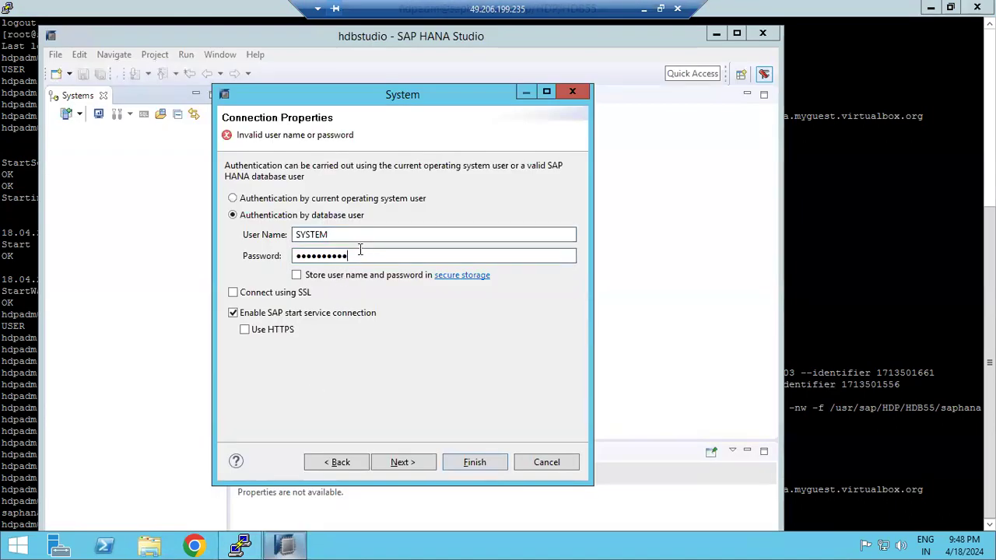
{"action": "key", "text": "BackSpace"}
{"action": "key", "text": "BackSpace"}
{"action": "key", "text": "BackSpace"}
{"action": "key", "text": "BackSpace"}
{"action": "key", "text": "BackSpace"}
{"action": "key", "text": "BackSpace"}
{"action": "key", "text": "BackSpace"}
{"action": "key", "text": "BackSpace"}
{"action": "key", "text": "BackSpace"}
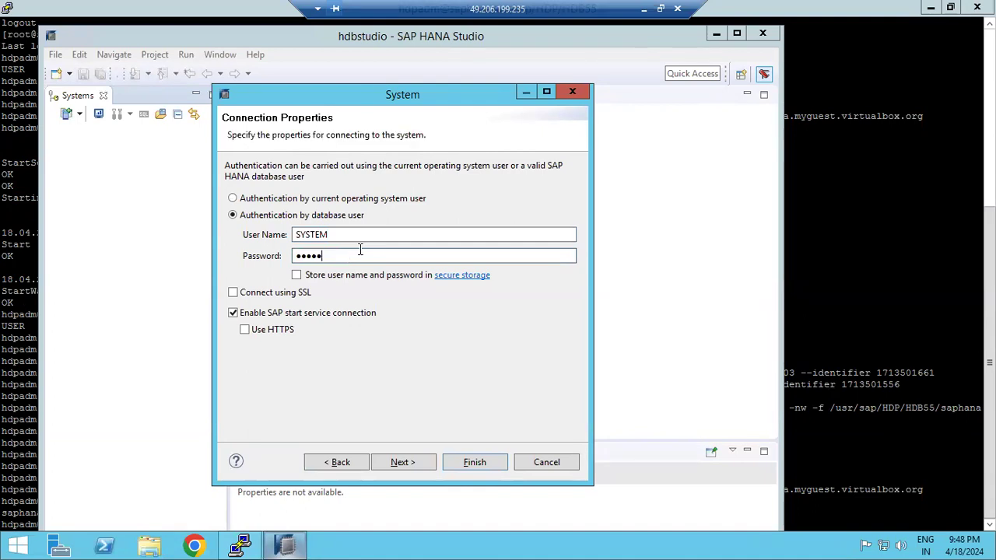
{"action": "key", "text": "BackSpace"}
{"action": "type", "text": "**********"}
{"action": "key", "text": "Return"}
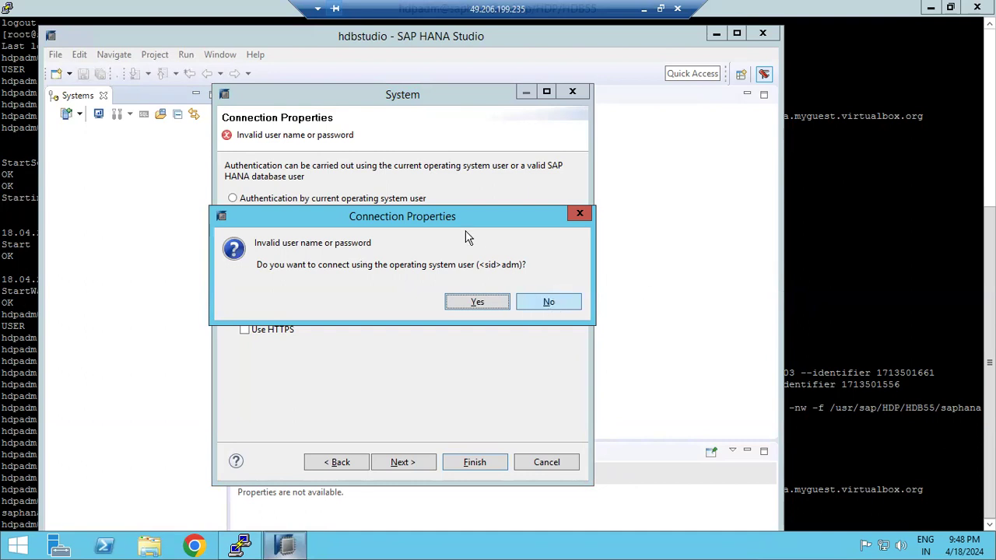
{"action": "left_click", "coordinate": [546, 303]}
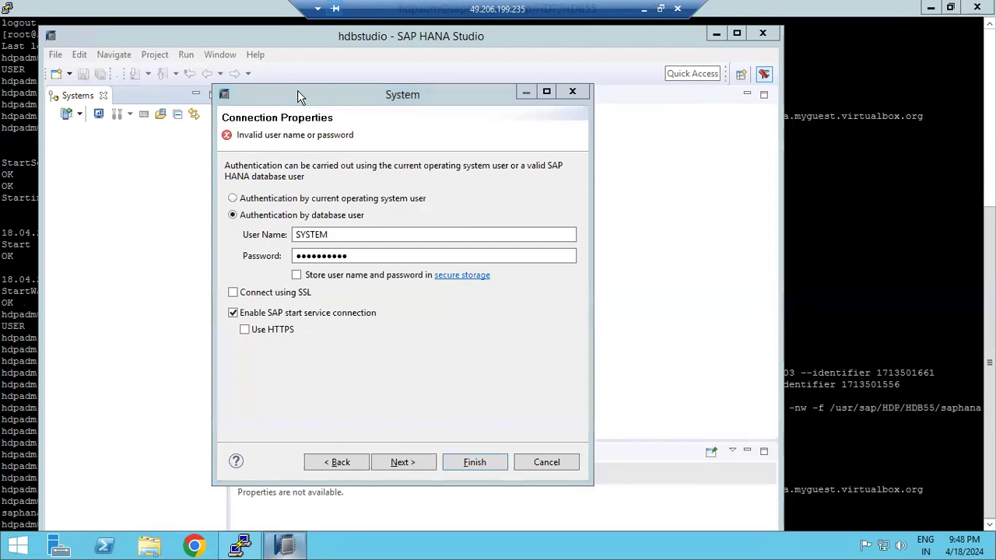
{"action": "left_click", "coordinate": [421, 160]}
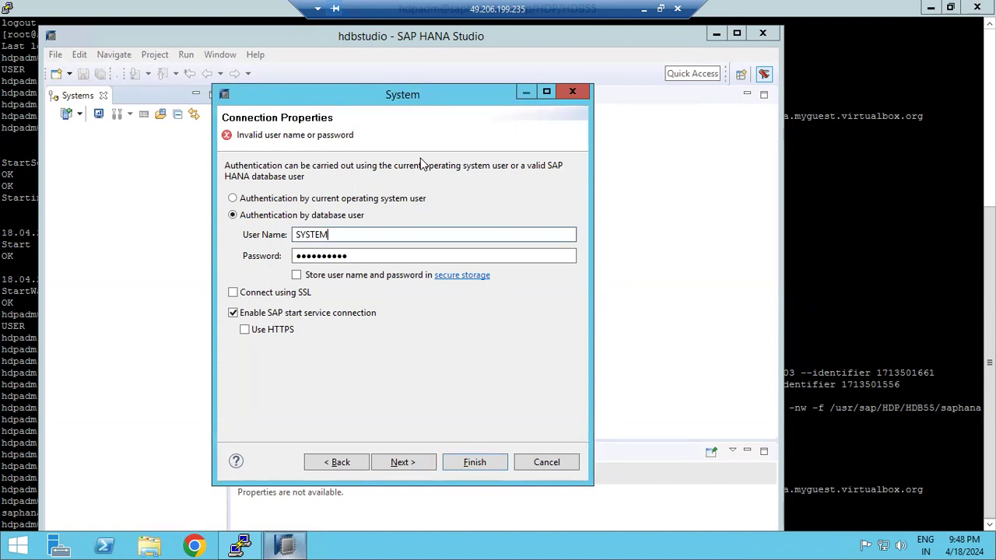
{"action": "left_click", "coordinate": [333, 465]}
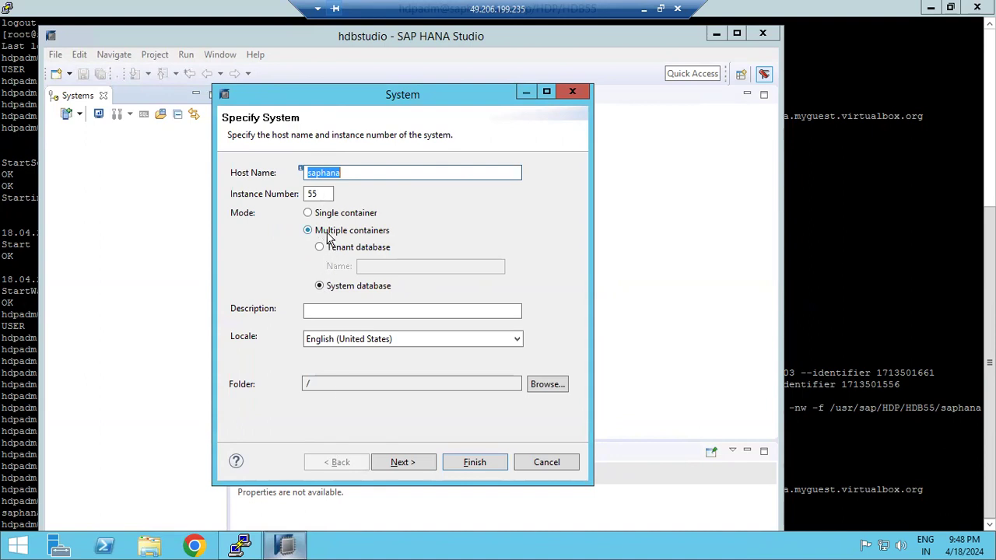
Return to Connection Properties and retry with a freshly typed SYSTEM password
{"action": "left_click", "coordinate": [403, 463]}
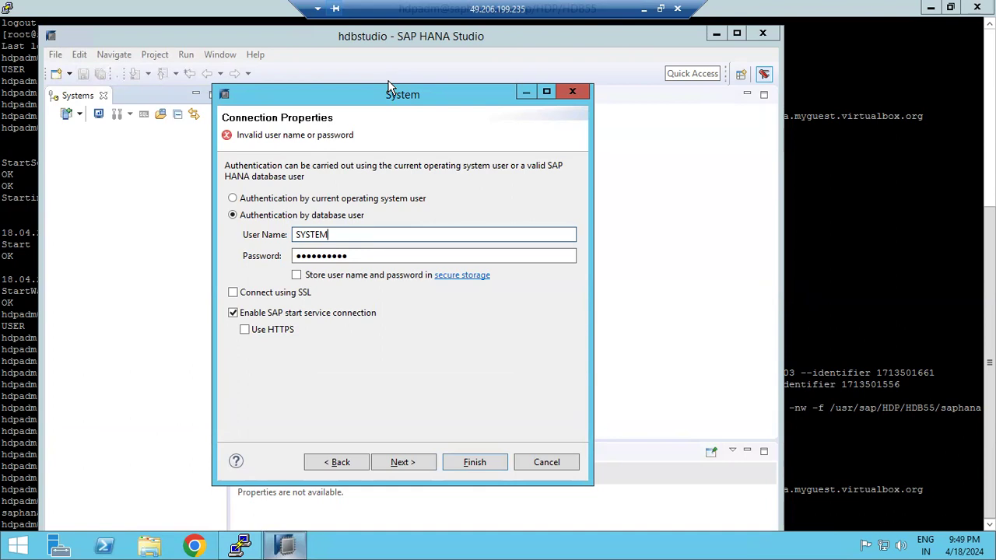
{"action": "left_click", "coordinate": [354, 256]}
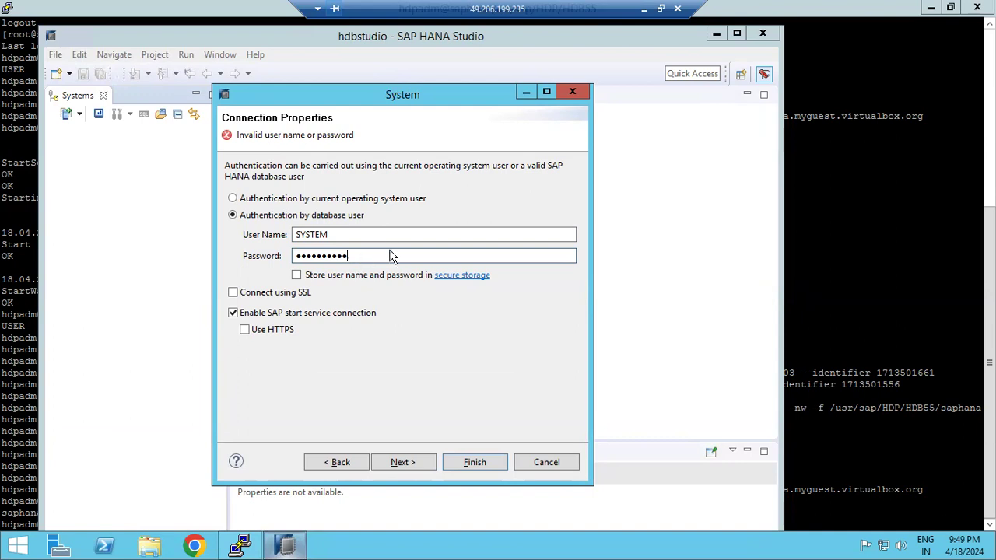
{"action": "key", "text": "BackSpace"}
{"action": "key", "text": "BackSpace"}
{"action": "key", "text": "BackSpace"}
{"action": "key", "text": "BackSpace"}
{"action": "key", "text": "BackSpace"}
{"action": "key", "text": "BackSpace"}
{"action": "key", "text": "BackSpace"}
{"action": "key", "text": "BackSpace"}
{"action": "key", "text": "BackSpace"}
{"action": "key", "text": "BackSpace"}
{"action": "key", "text": "BackSpace"}
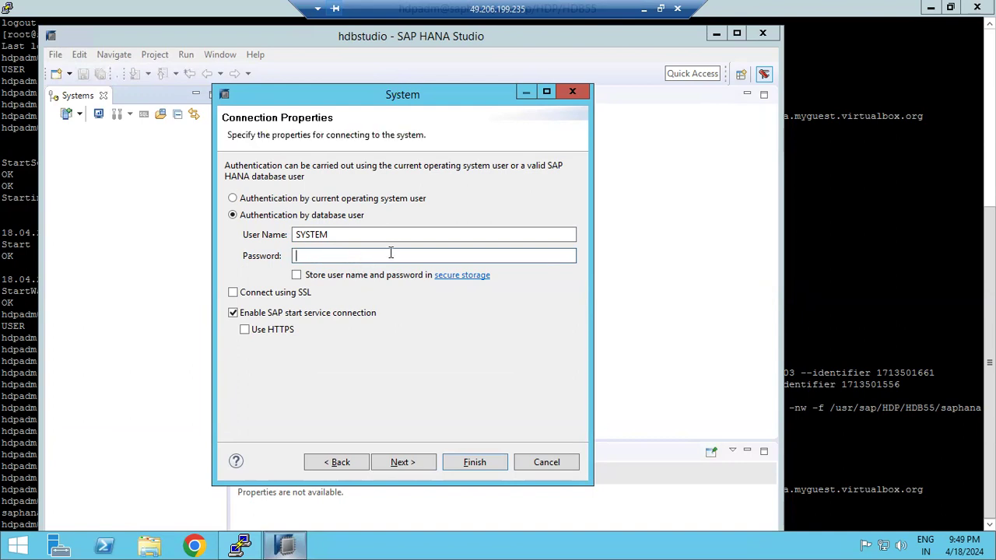
{"action": "type", "text": "••••••••••"}
{"action": "left_click", "coordinate": [462, 462]}
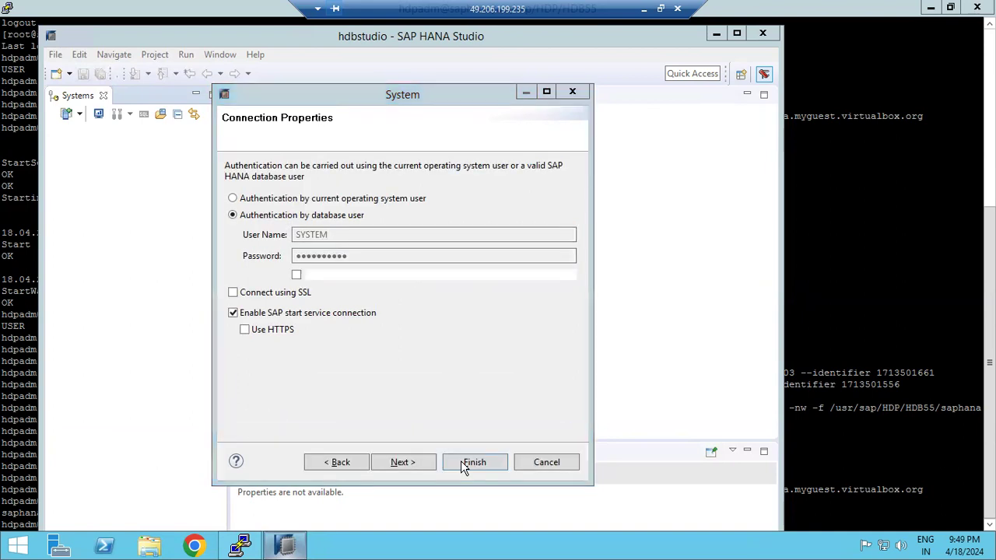
{"action": "left_click", "coordinate": [576, 301]}
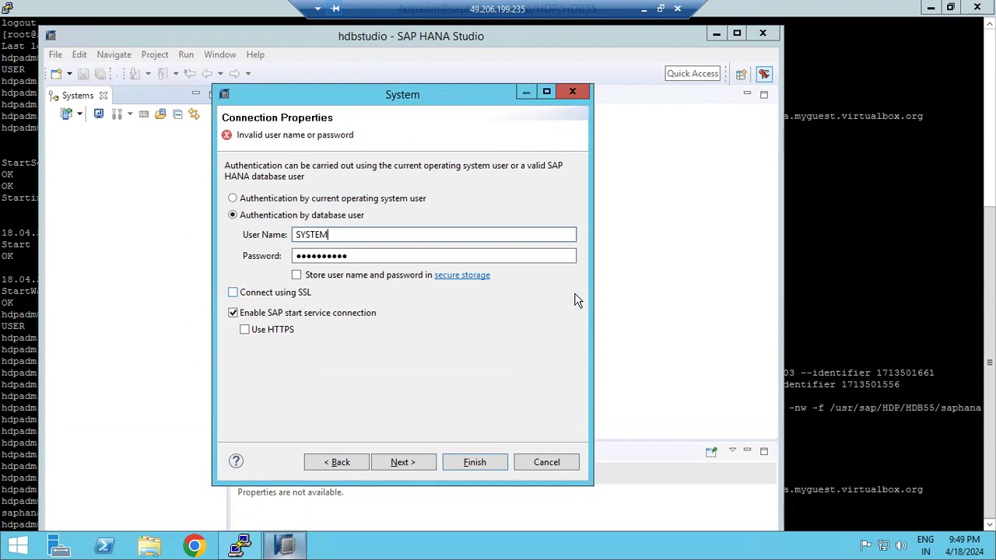
Run 'HDB info' to list the HANA processes, then 'HDB stop' to stop instance HDB55
{"action": "left_click", "coordinate": [880, 398]}
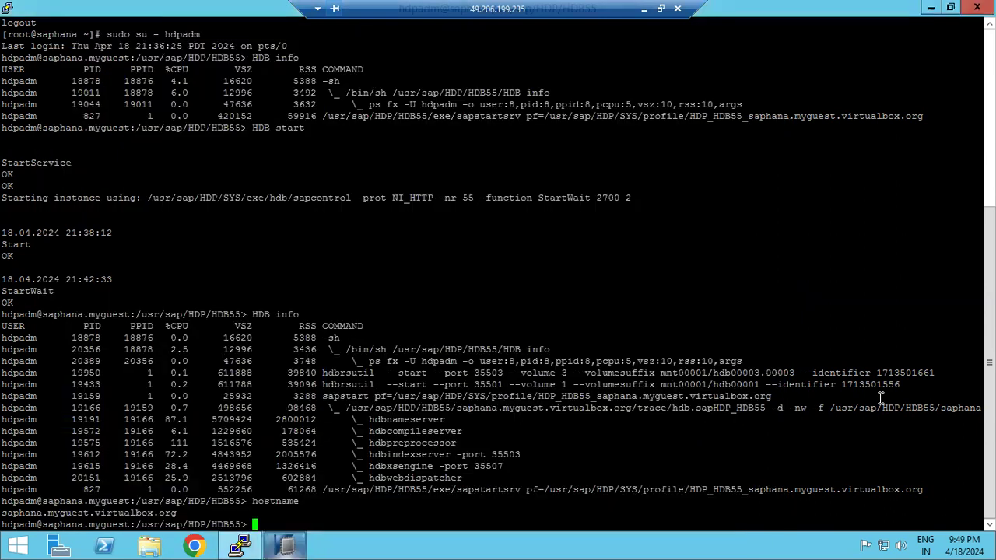
{"action": "type", "text": "HDB info"}
{"action": "key", "text": "Return"}
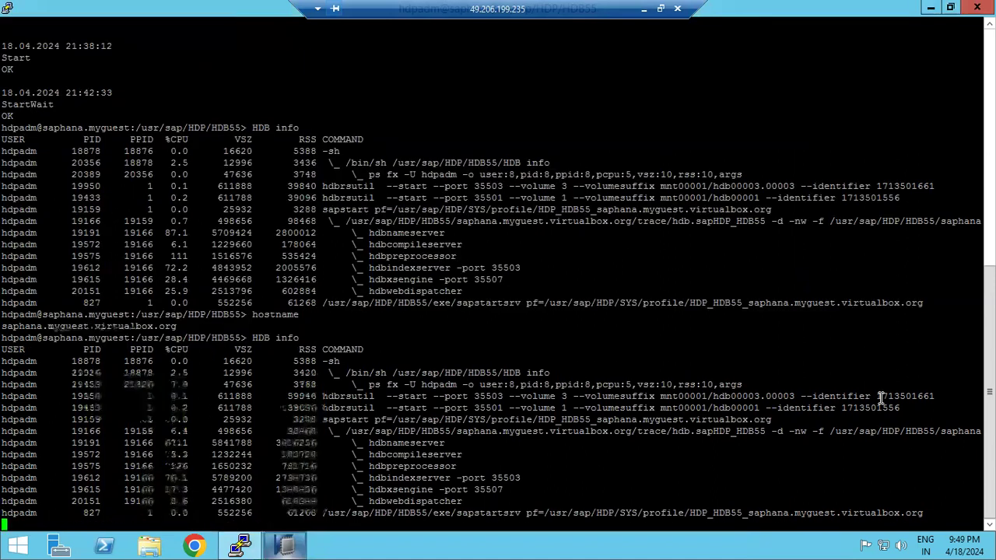
{"action": "type", "text": "B "}
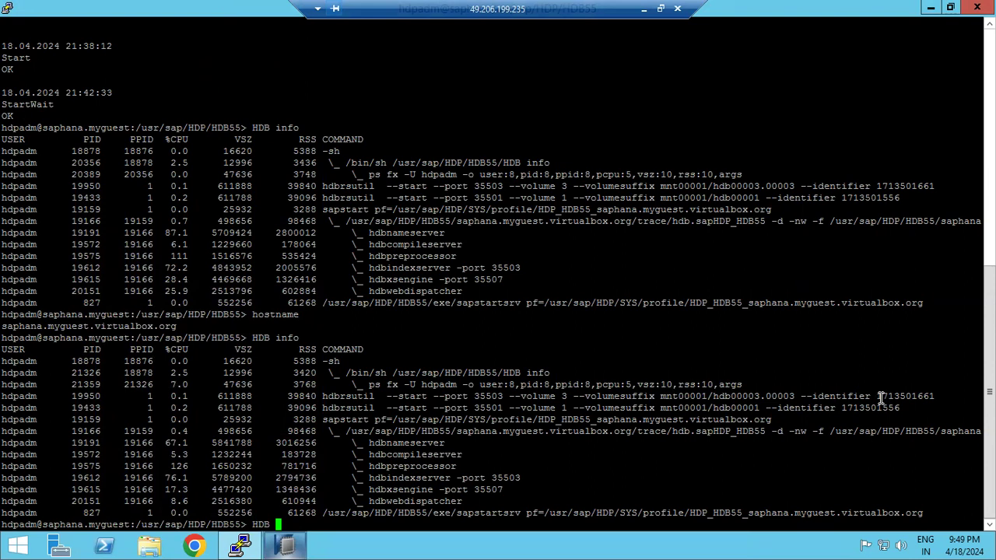
{"action": "type", "text": "stop"}
{"action": "key", "text": "Return"}
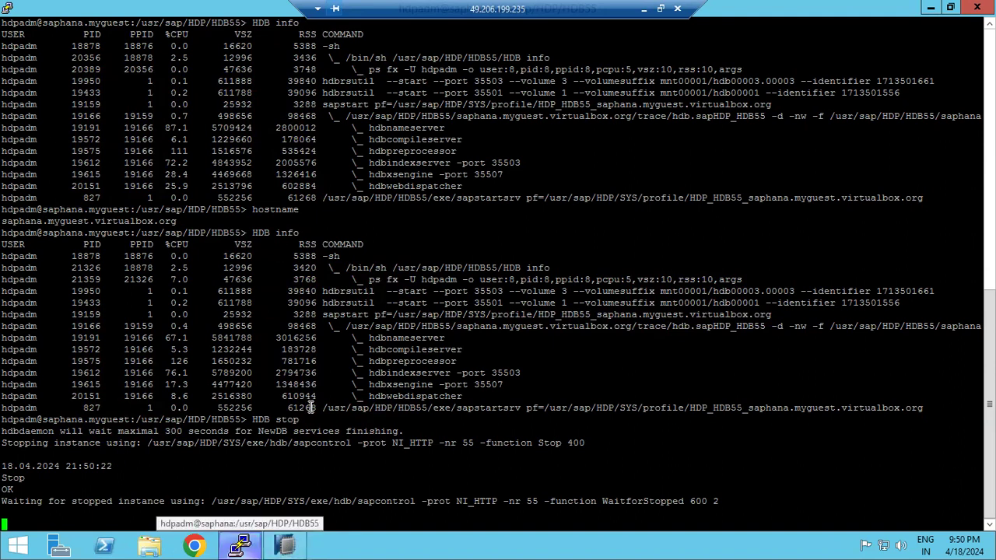
Open a second PuTTY connection from the saved saphana session in the taskbar's recent list
{"action": "left_click", "coordinate": [10, 11]}
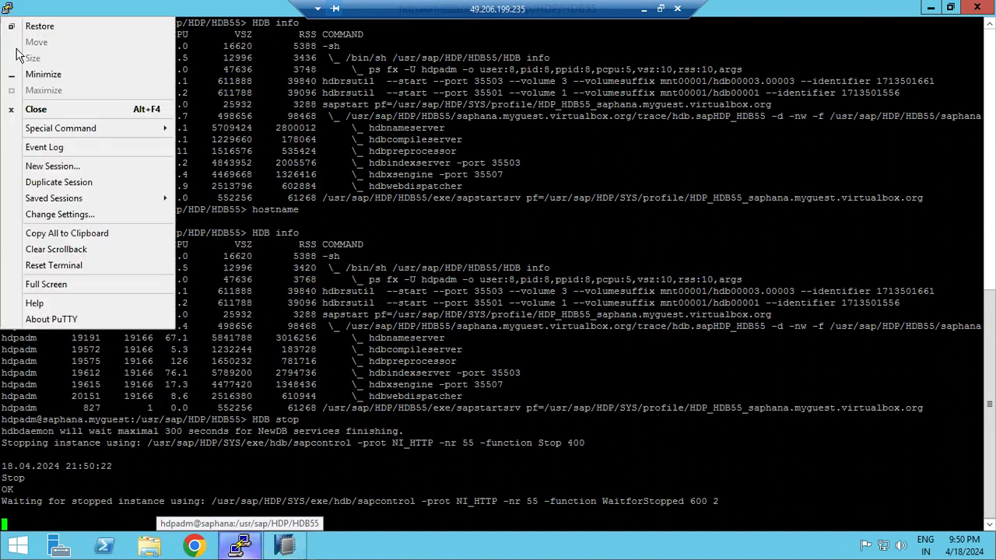
{"action": "left_click", "coordinate": [45, 166]}
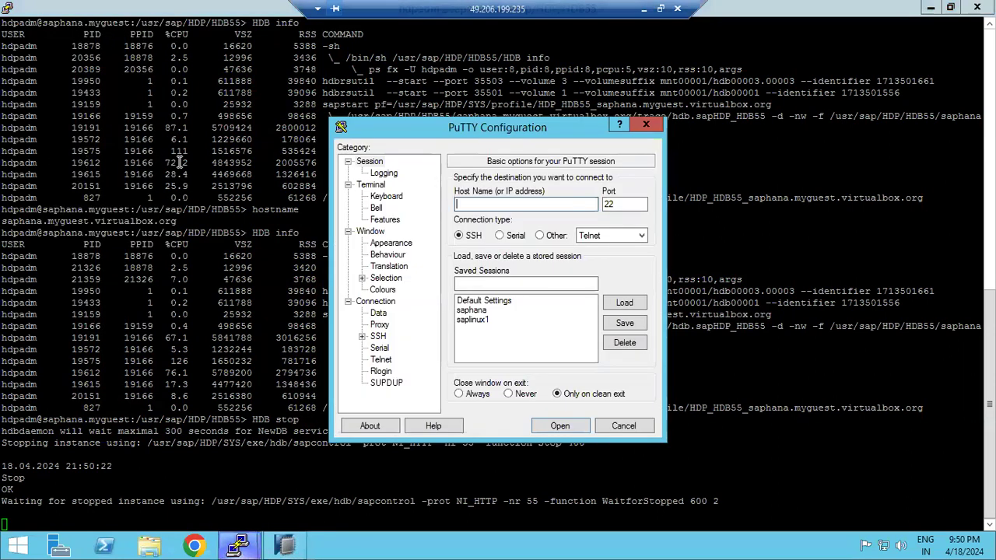
{"action": "left_click", "coordinate": [622, 426]}
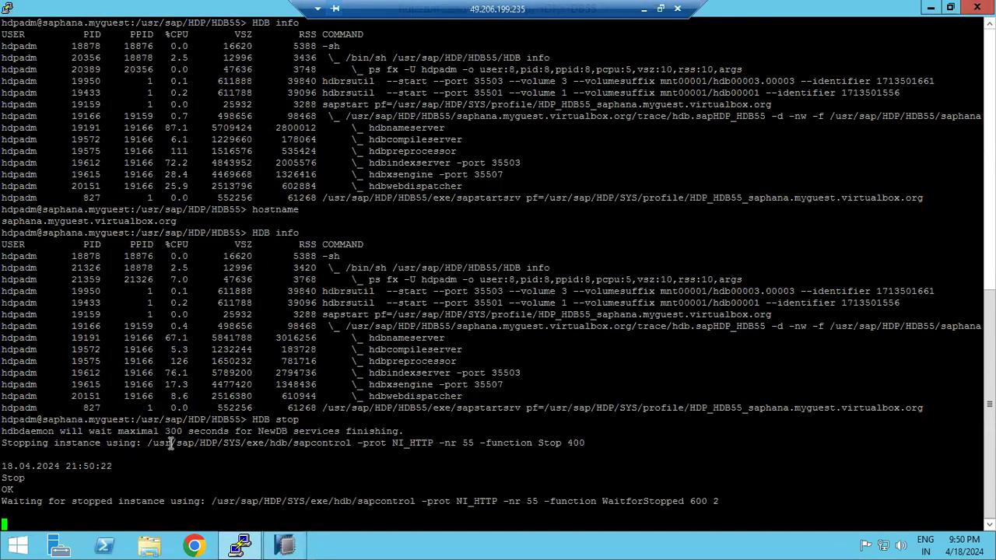
{"action": "right_click", "coordinate": [241, 547]}
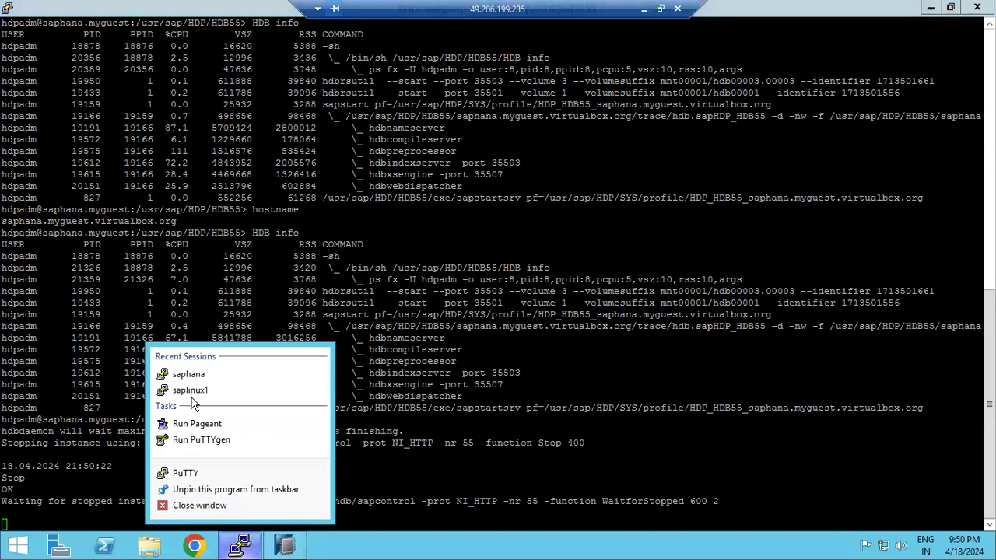
{"action": "left_click", "coordinate": [195, 375]}
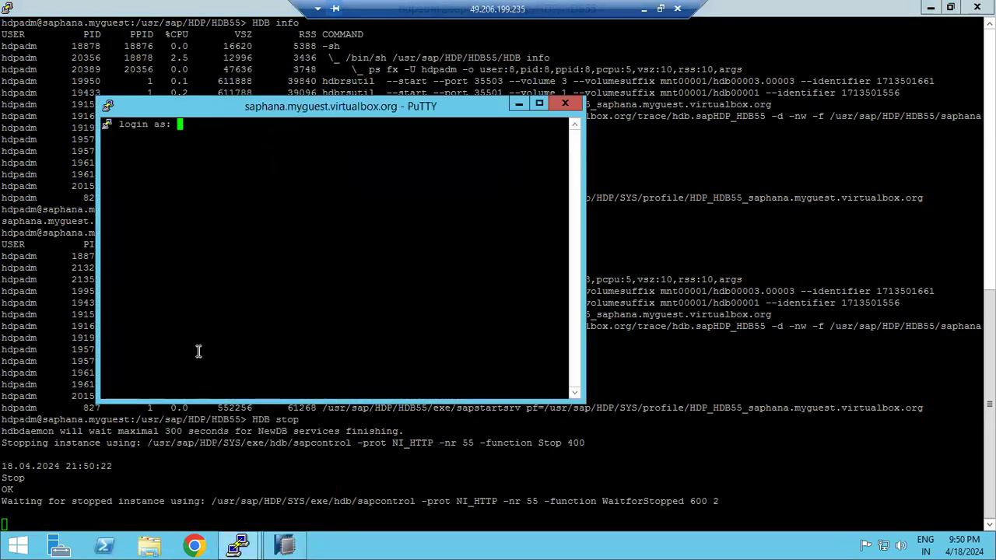
Log in as root, enter 'sudo su -', and maximize the new terminal window
{"action": "type", "text": "root"}
{"action": "key", "text": "Return"}
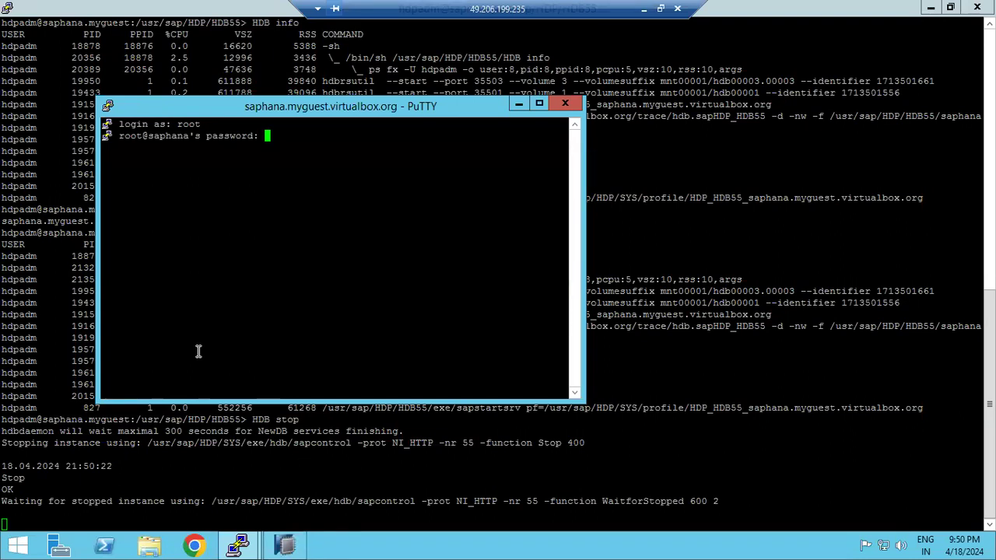
{"action": "key", "text": "Return"}
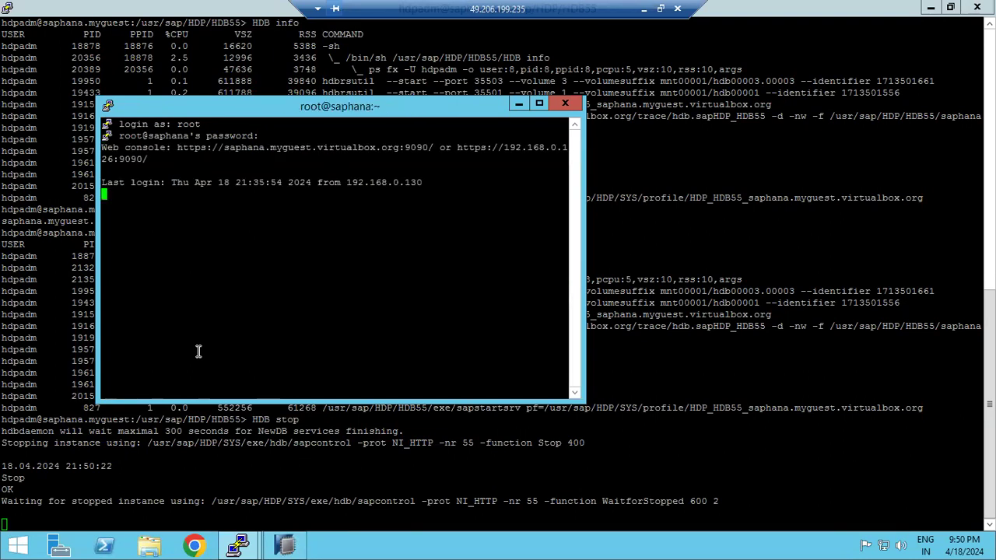
{"action": "type", "text": "sudo su -"}
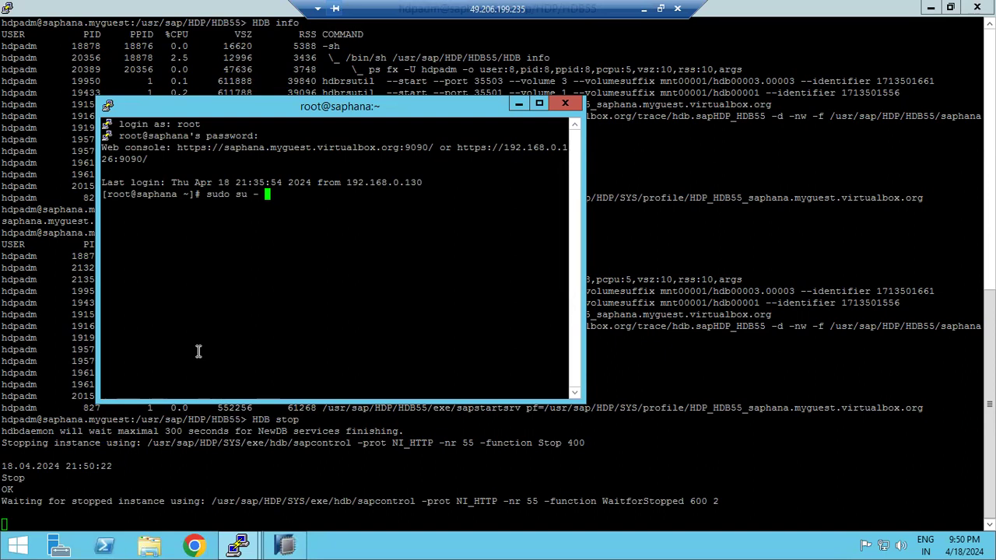
{"action": "left_click", "coordinate": [538, 104]}
Start a root login shell, go to /usr/sap, and list its directories with 'ls -ltr'
{"action": "key", "text": "Return"}
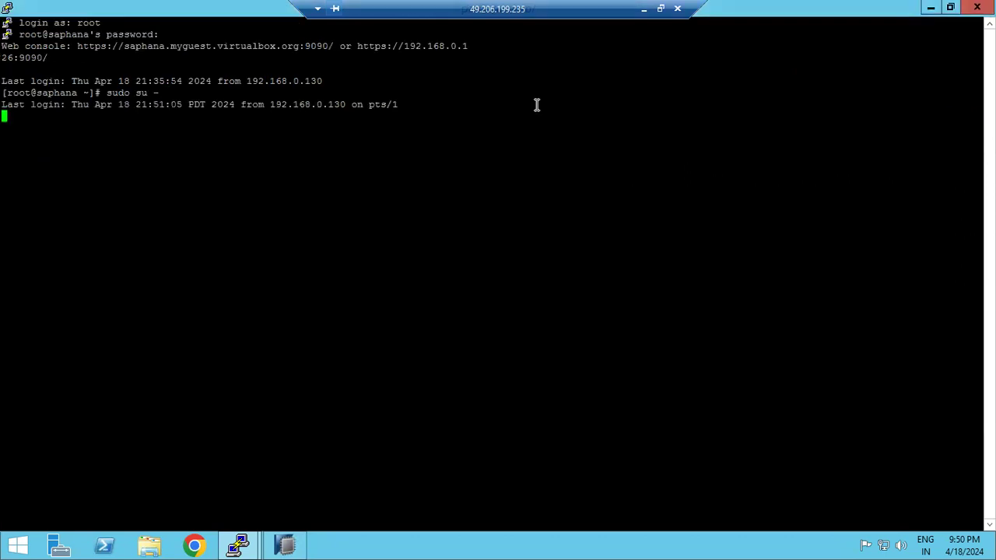
{"action": "type", "text": "cd /usr/sap"}
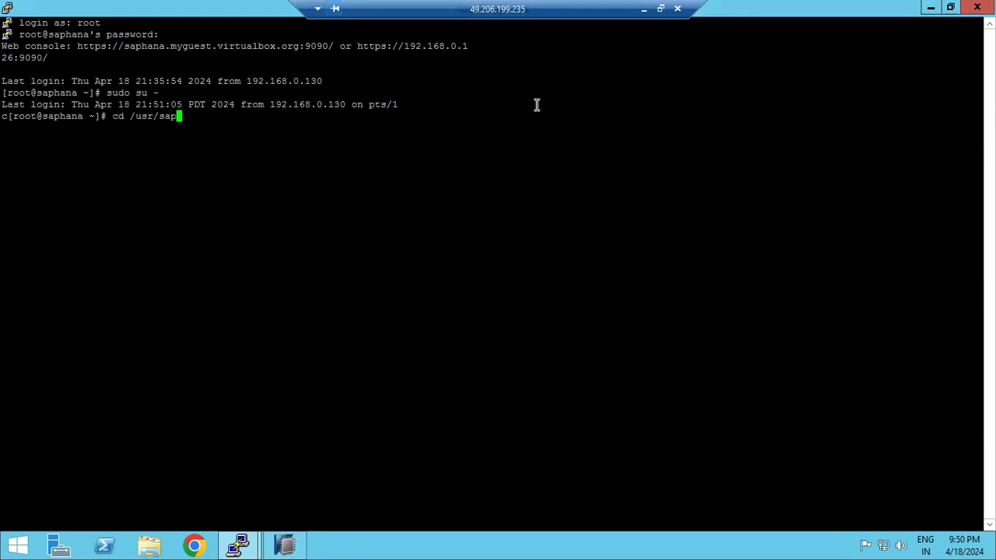
{"action": "key", "text": "Return"}
{"action": "type", "text": "ls -ltr"}
{"action": "key", "text": "Return"}
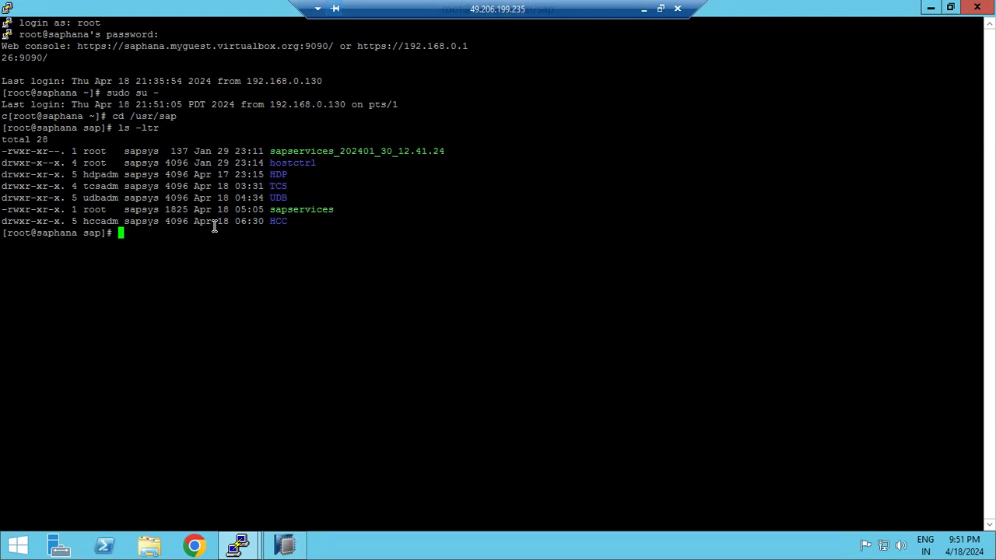
Switch to udbadm, check processes with 'HDB info', then run 'HDB start' for HDB18
{"action": "type", "text": "sudo su - udbadm"}
{"action": "key", "text": "Return"}
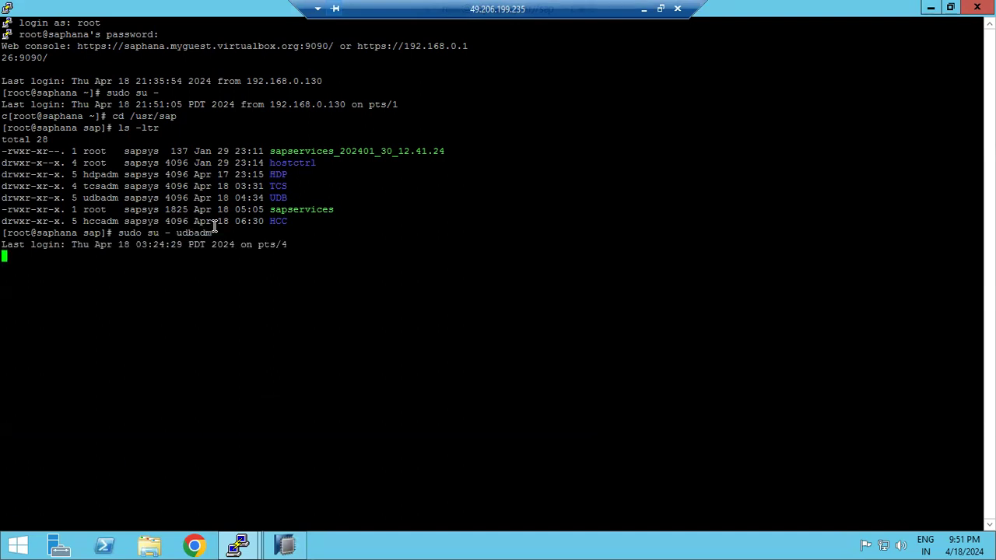
{"action": "type", "text": "HDB info"}
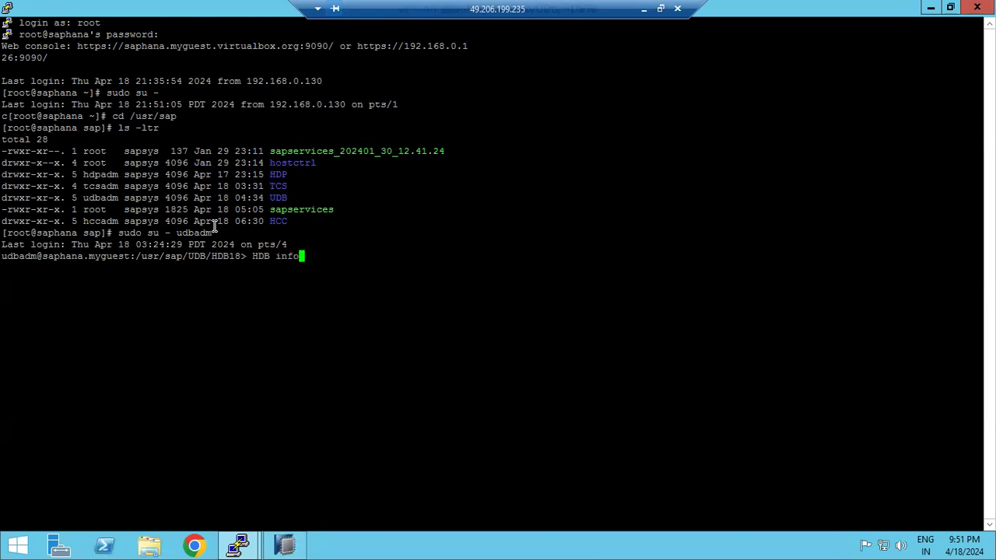
{"action": "key", "text": "Return"}
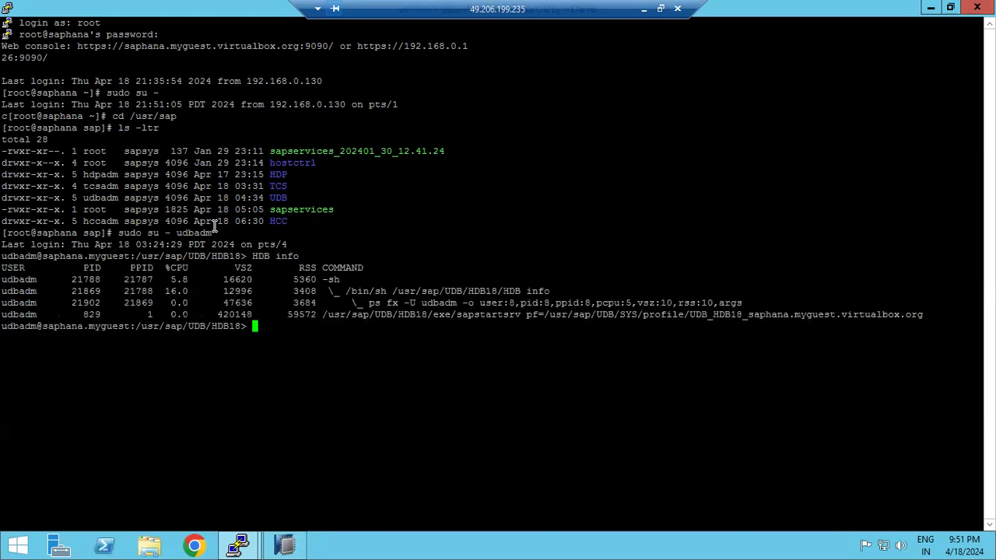
{"action": "type", "text": "HDB start"}
{"action": "key", "text": "Return"}
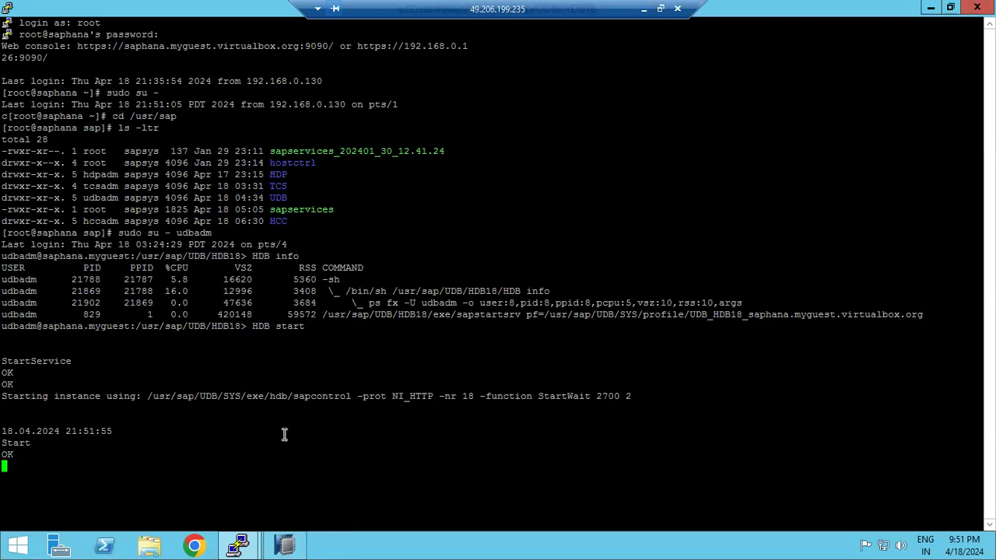
Change the system's instance number from 55 to 18, matching the UDB path in PuTTY
{"action": "left_click", "coordinate": [289, 545]}
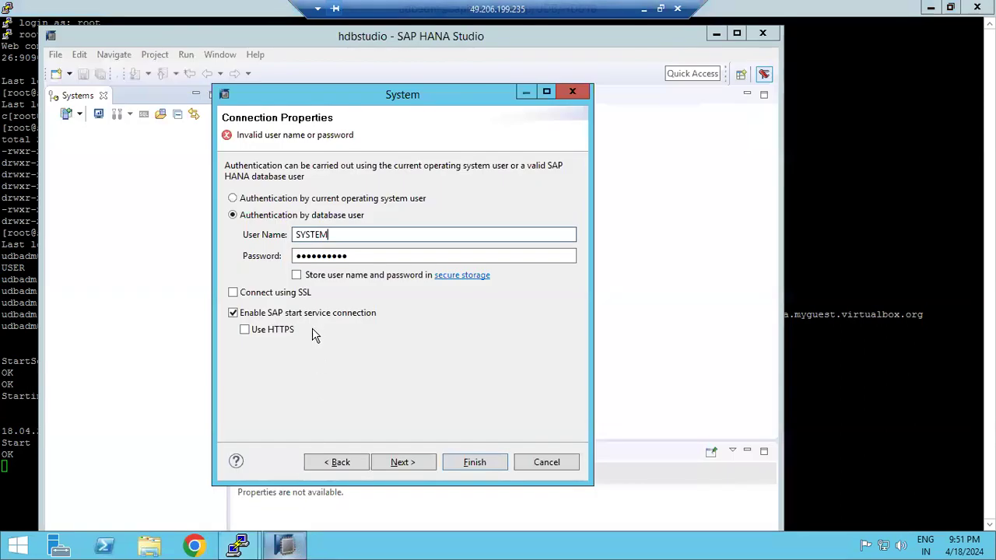
{"action": "left_click", "coordinate": [339, 462]}
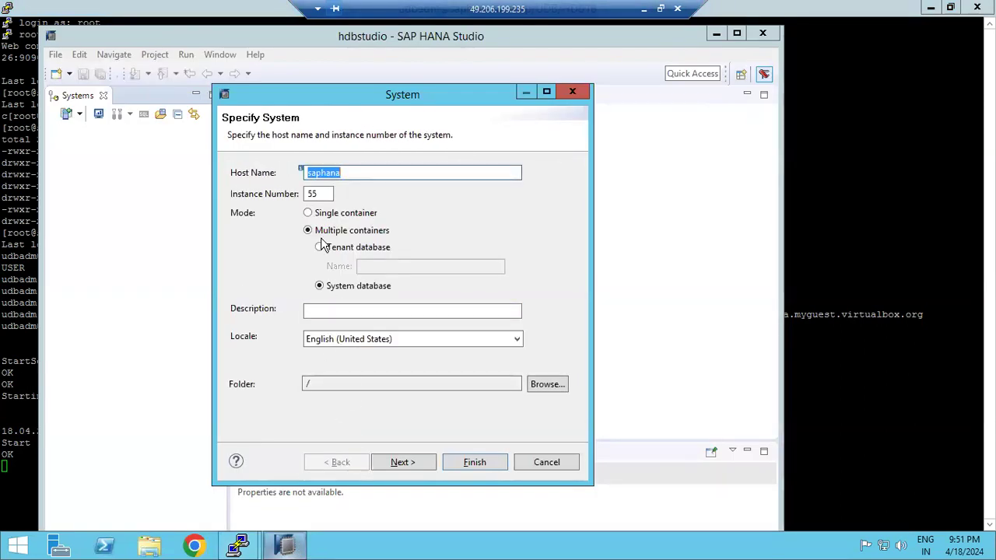
{"action": "left_click_drag", "start_coordinate": [319, 193], "coordinate": [294, 195]}
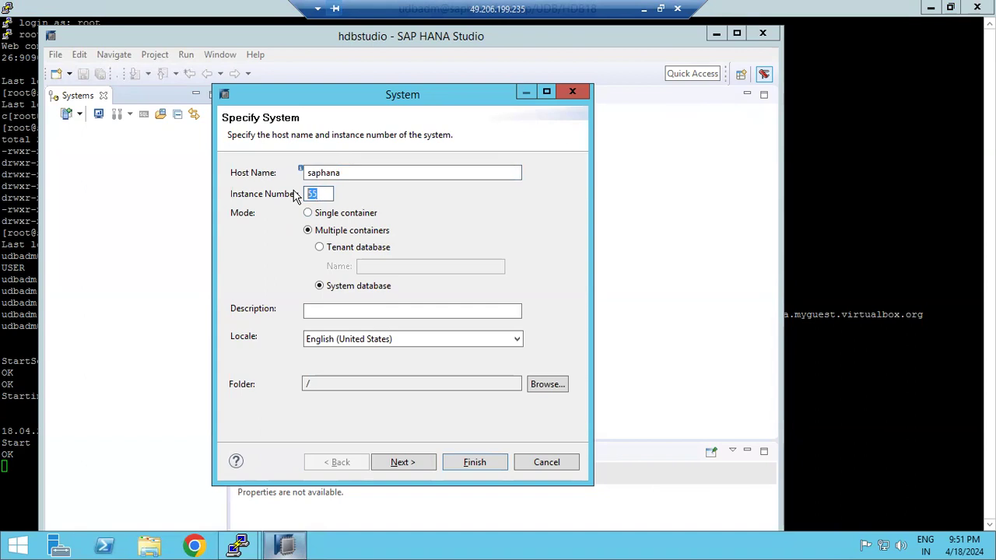
{"action": "key", "text": "BackSpace"}
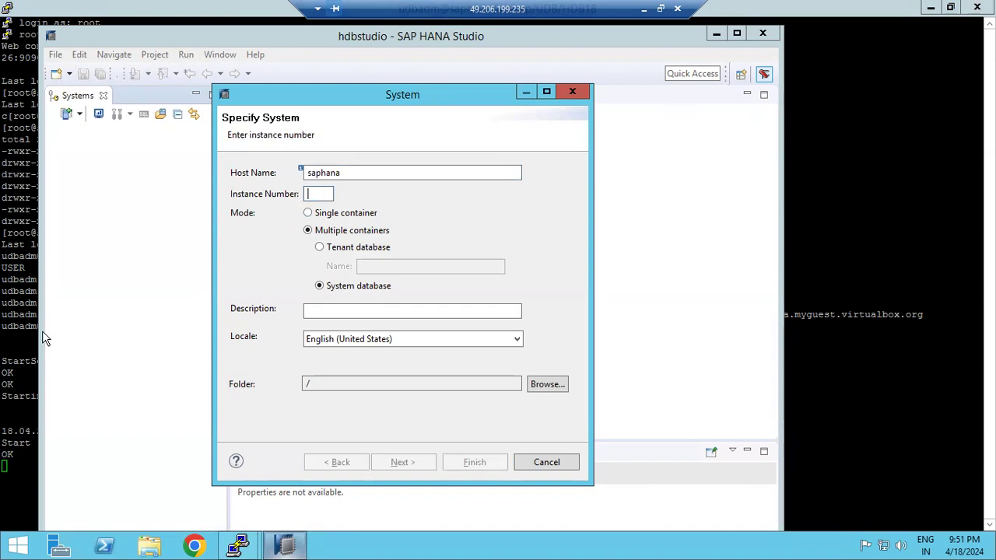
{"action": "left_click", "coordinate": [7, 326]}
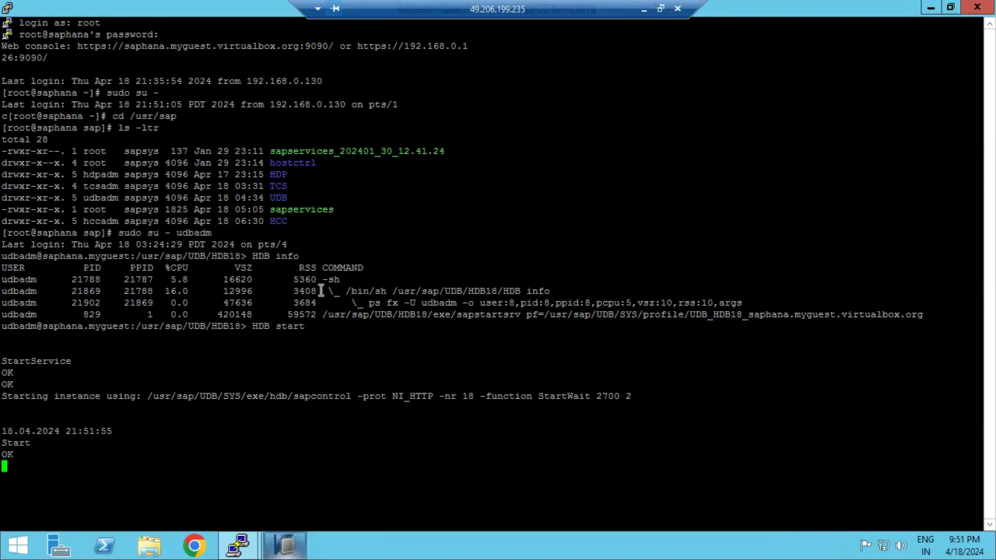
{"action": "left_click_drag", "start_coordinate": [414, 314], "coordinate": [426, 314]}
{"action": "left_click", "coordinate": [298, 546]}
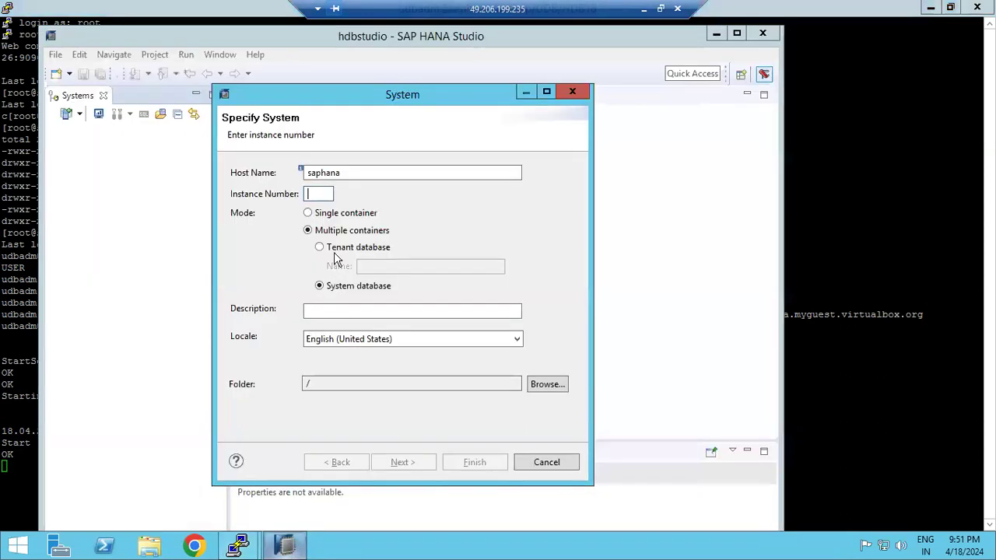
{"action": "type", "text": "18"}
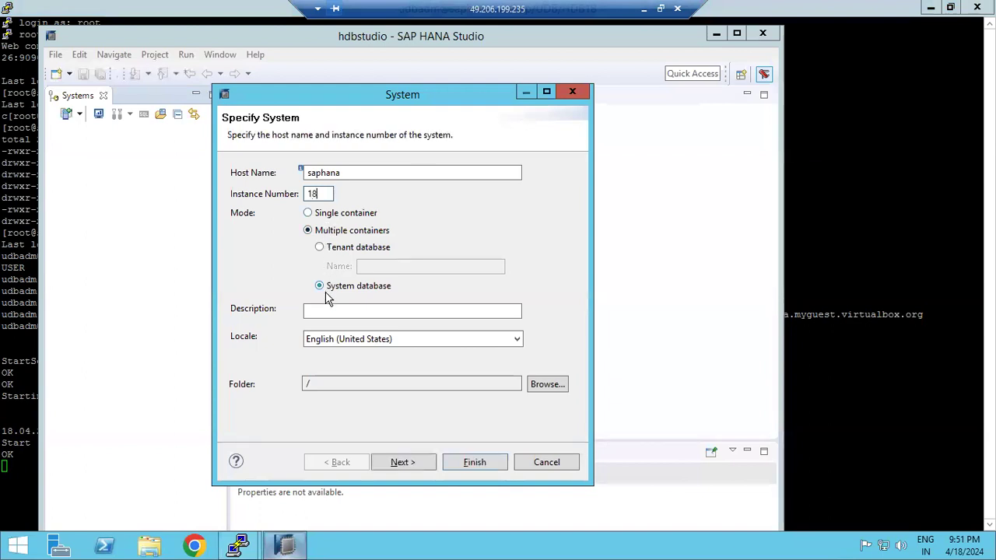
{"action": "left_click", "coordinate": [406, 465]}
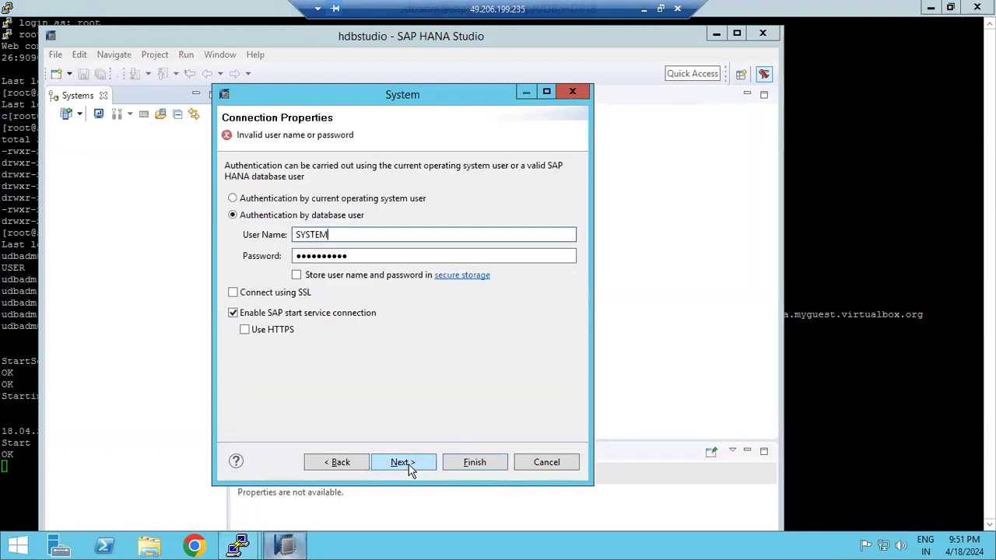
Re-enter the SYSTEM password, decline adding the unreachable system, and minimize the remote session
{"action": "left_click", "coordinate": [381, 253]}
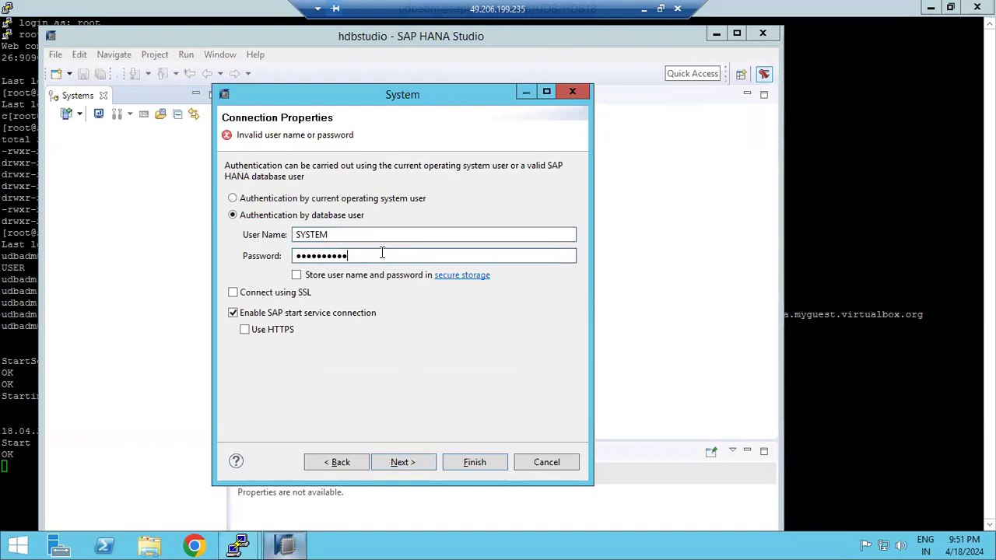
{"action": "key", "text": "BackSpace"}
{"action": "key", "text": "BackSpace"}
{"action": "key", "text": "BackSpace"}
{"action": "key", "text": "BackSpace"}
{"action": "key", "text": "BackSpace"}
{"action": "key", "text": "BackSpace"}
{"action": "key", "text": "BackSpace"}
{"action": "key", "text": "BackSpace"}
{"action": "key", "text": "BackSpace"}
{"action": "key", "text": "BackSpace"}
{"action": "type", "text": "**********"}
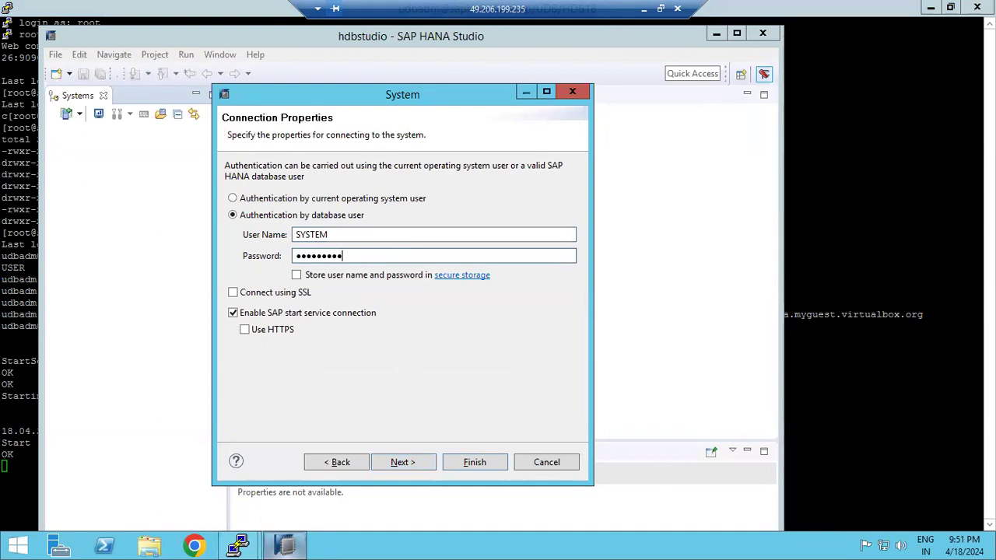
{"action": "key", "text": "Return"}
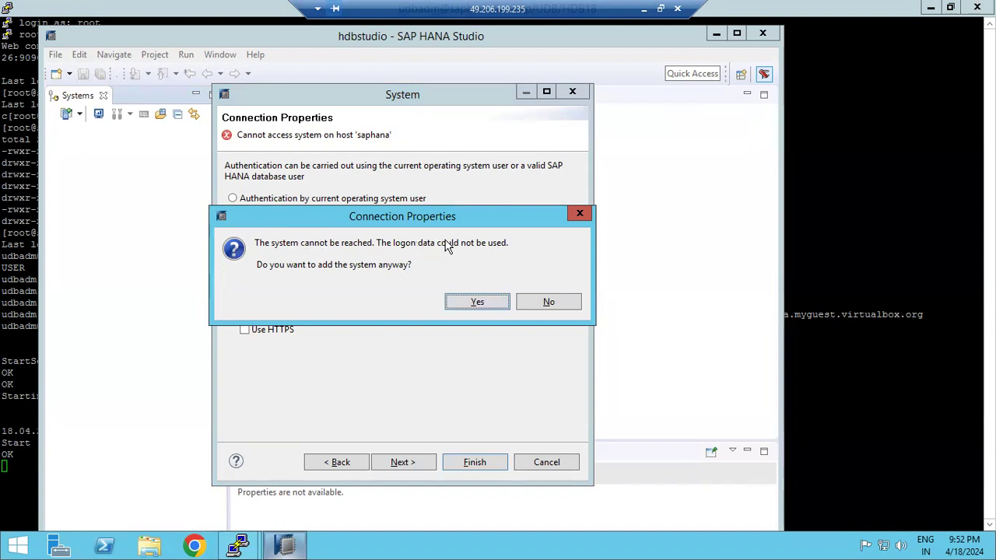
{"action": "left_click", "coordinate": [551, 302]}
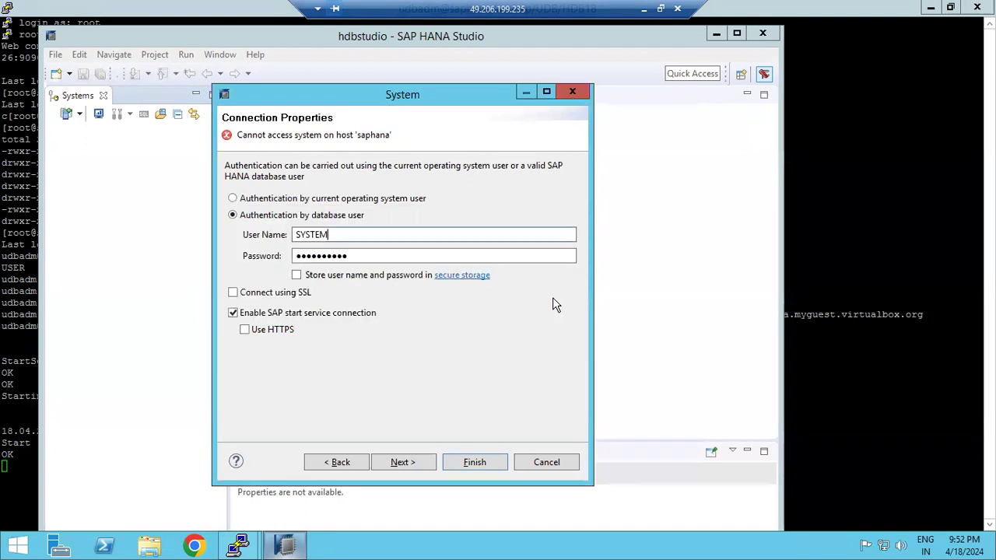
{"action": "left_click", "coordinate": [23, 342]}
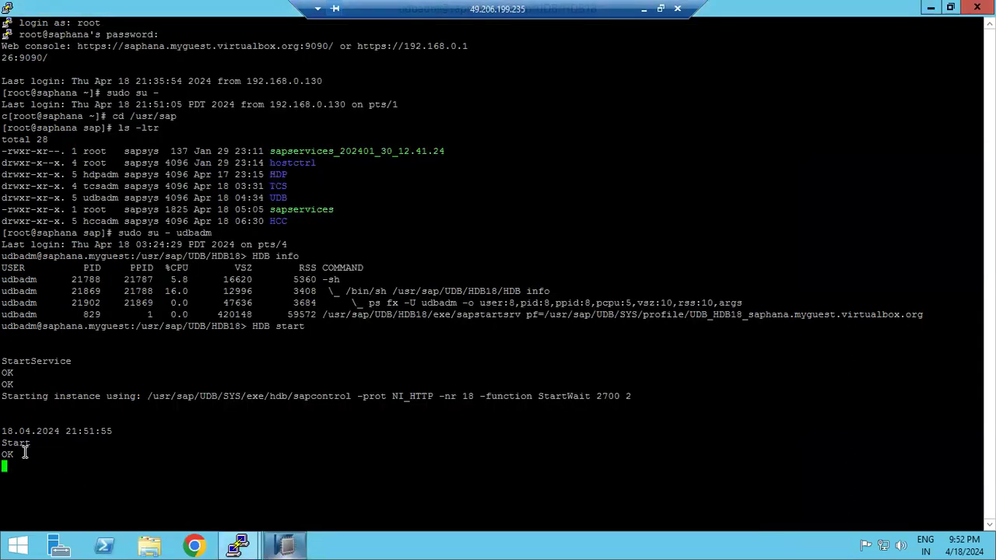
{"action": "left_click", "coordinate": [286, 547]}
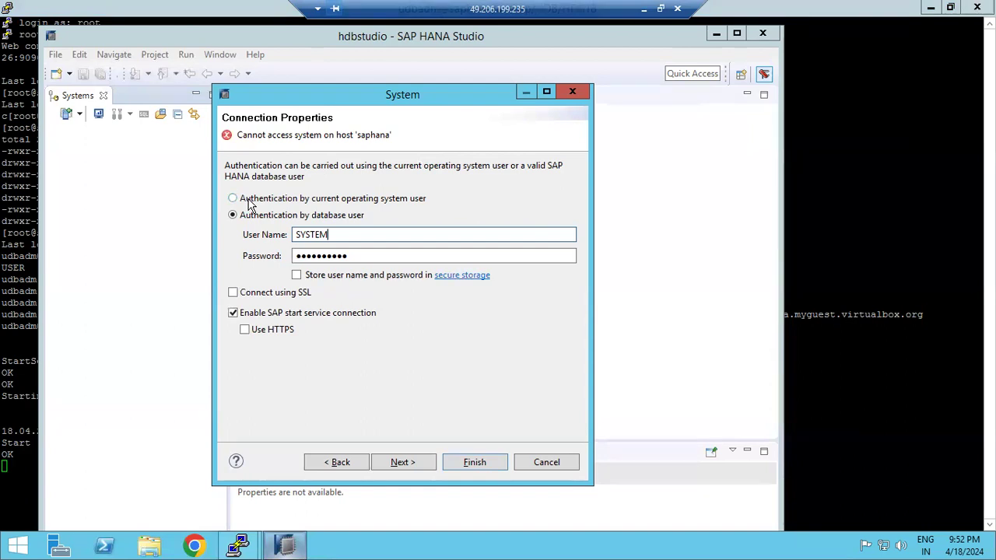
{"action": "left_click", "coordinate": [643, 10]}
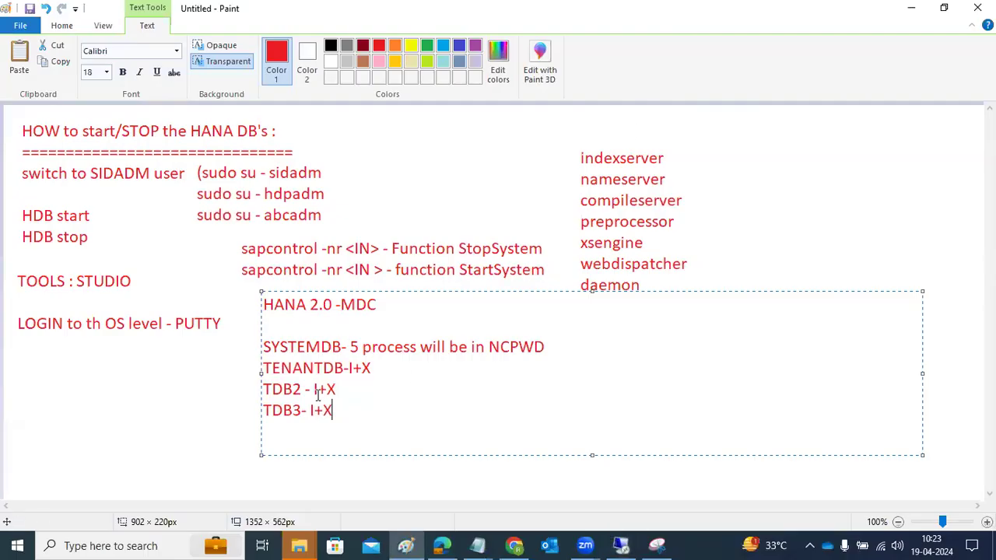
Draw a large red box beside the process list with two row boxes along its bottom
{"action": "left_click", "coordinate": [159, 411]}
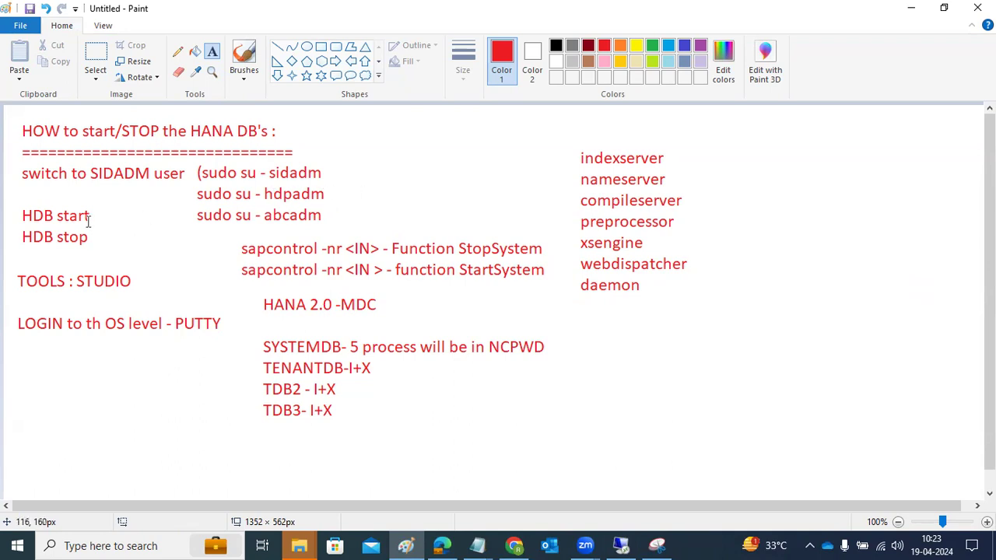
{"action": "left_click_drag", "start_coordinate": [612, 317], "coordinate": [898, 452]}
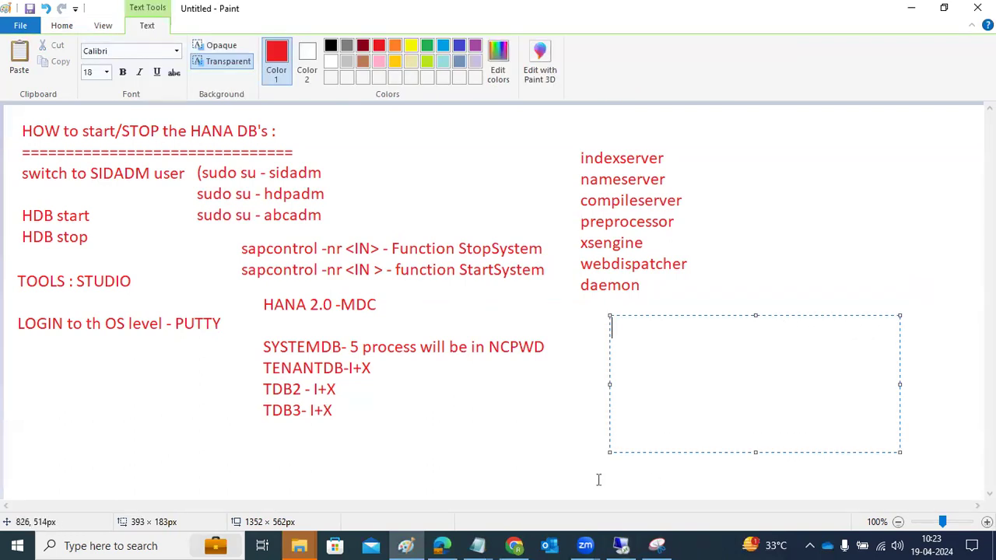
{"action": "left_click", "coordinate": [468, 428]}
{"action": "left_click", "coordinate": [320, 47]}
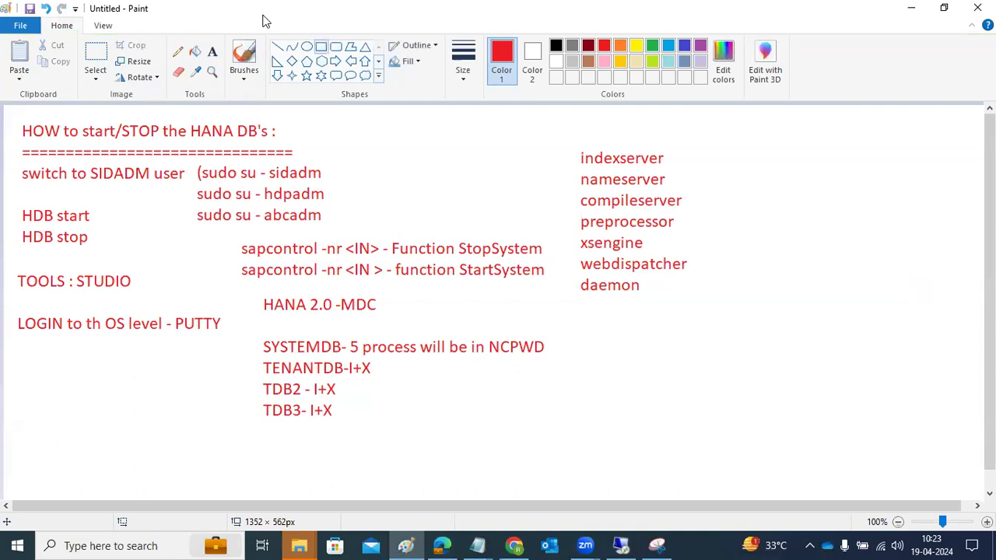
{"action": "left_click_drag", "start_coordinate": [710, 179], "coordinate": [970, 444]}
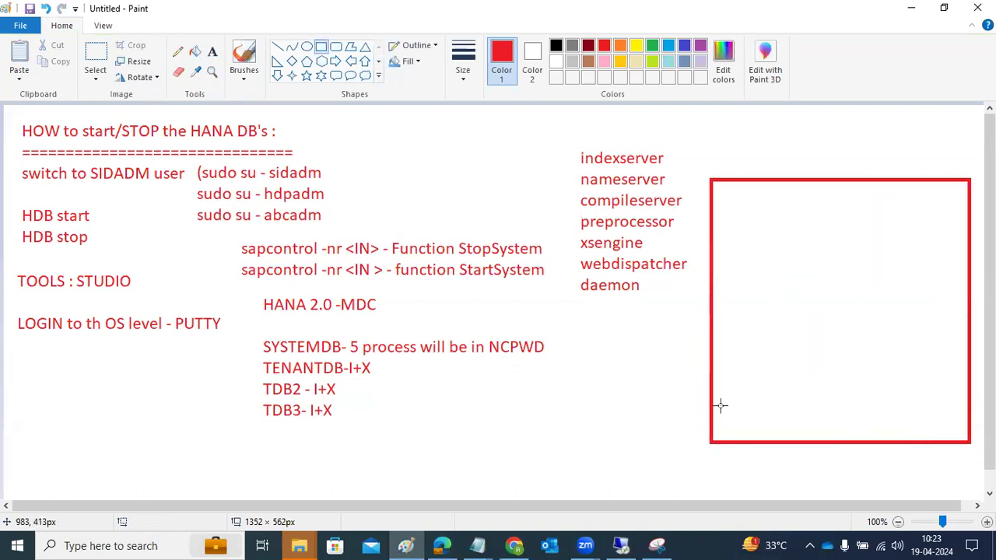
{"action": "mouse_move", "coordinate": [709, 400]}
{"action": "left_mouse_down"}
{"action": "mouse_move", "coordinate": [878, 442]}
{"action": "mouse_move", "coordinate": [968, 442]}
{"action": "left_mouse_up"}
{"action": "left_click", "coordinate": [814, 447]}
{"action": "mouse_move", "coordinate": [712, 362]}
{"action": "left_mouse_down"}
{"action": "mouse_move", "coordinate": [795, 409]}
{"action": "mouse_move", "coordinate": [969, 400]}
{"action": "left_mouse_up"}
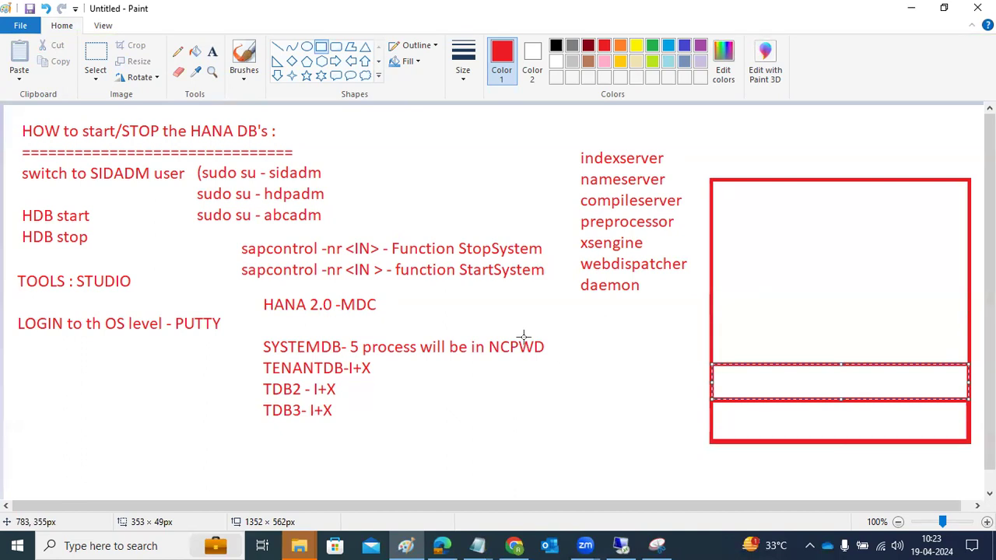
Label the rows 'SYSTEM DB' with '5' and 'TDB' with 'IX'
{"action": "left_click", "coordinate": [757, 424]}
{"action": "type", "text": "SYSTEM DB"}
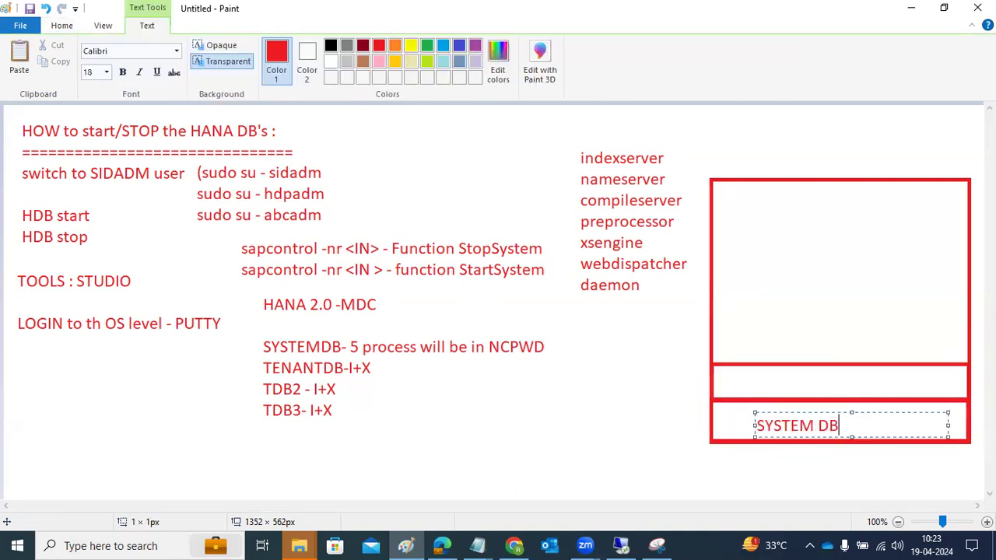
{"action": "left_click", "coordinate": [764, 381]}
{"action": "left_click", "coordinate": [764, 381]}
{"action": "type", "text": "TDB"}
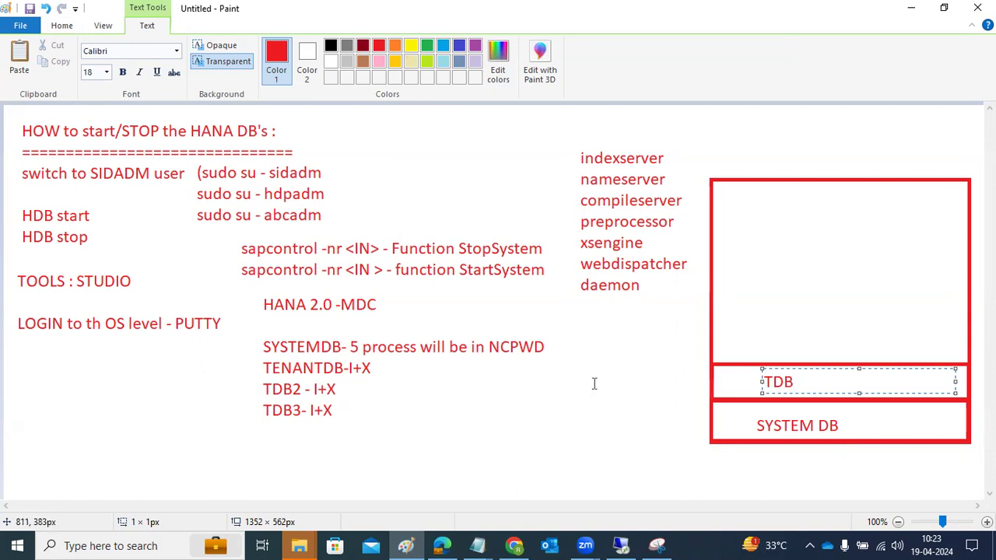
{"action": "left_click", "coordinate": [666, 427]}
{"action": "left_click", "coordinate": [854, 381]}
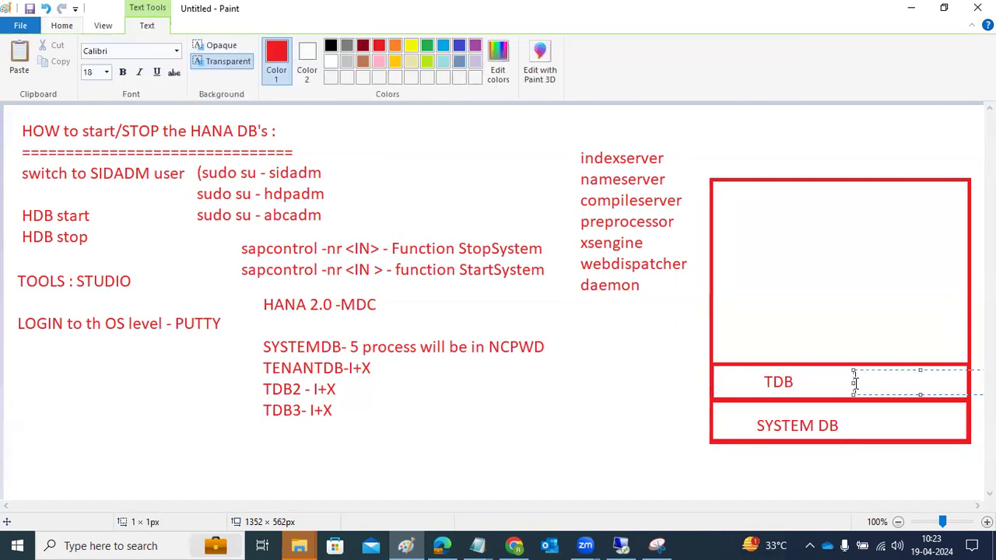
{"action": "type", "text": "IX"}
{"action": "left_click", "coordinate": [858, 418]}
{"action": "left_click", "coordinate": [858, 418]}
{"action": "type", "text": "5"}
{"action": "left_click", "coordinate": [593, 380]}
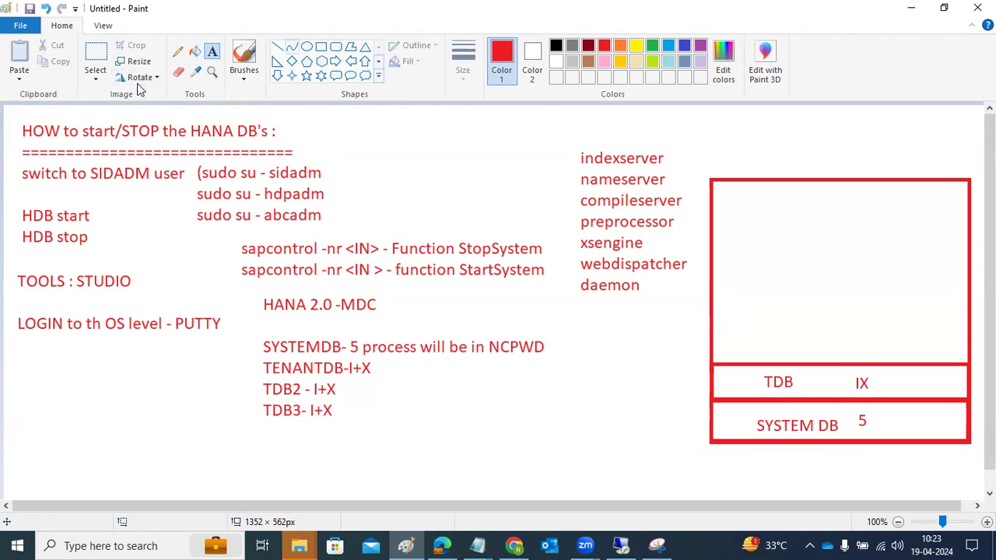
Add a third row box above the TDB row and label it 'IX'
{"action": "left_click", "coordinate": [321, 46]}
{"action": "left_click_drag", "start_coordinate": [713, 324], "coordinate": [968, 363]}
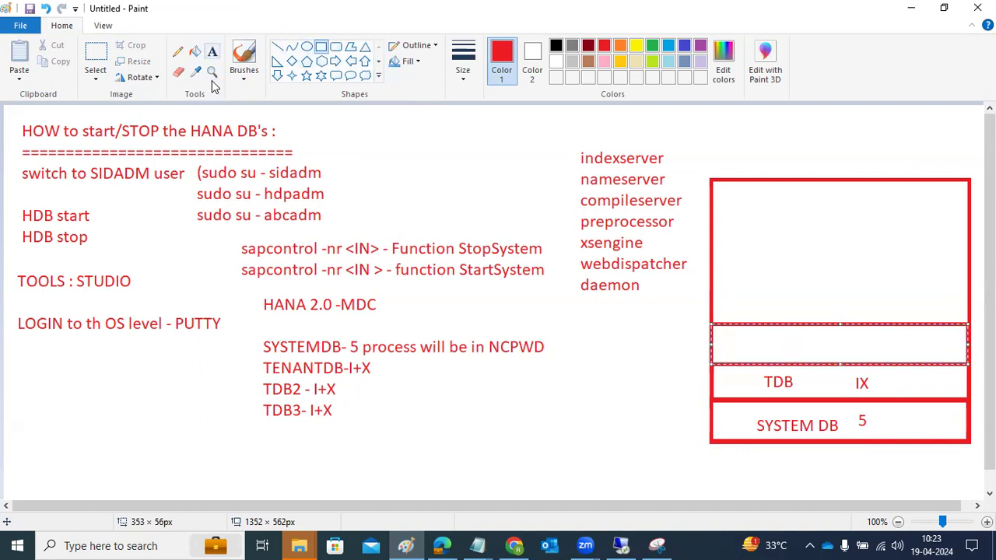
{"action": "left_click", "coordinate": [212, 52]}
{"action": "left_click", "coordinate": [819, 342]}
{"action": "type", "text": "IX"}
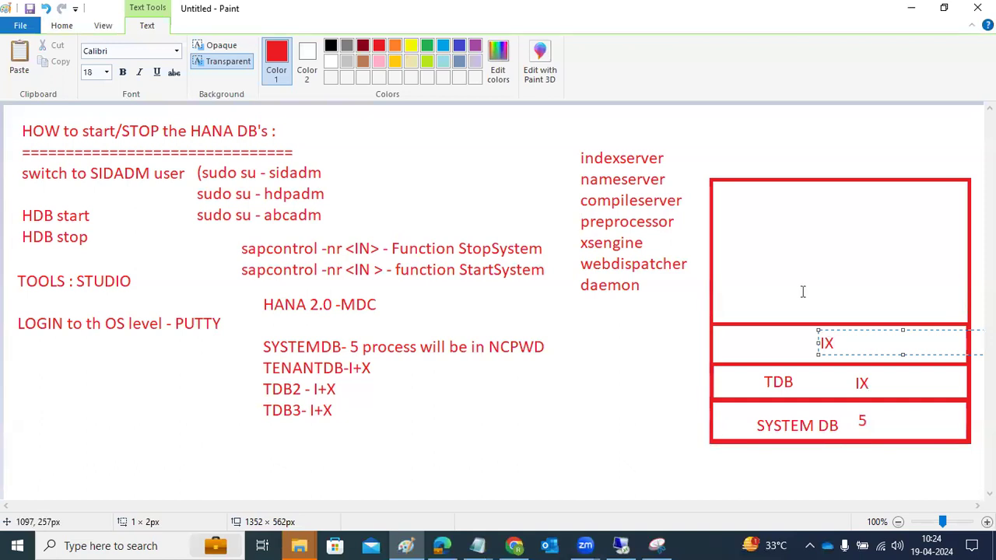
{"action": "left_click", "coordinate": [645, 307]}
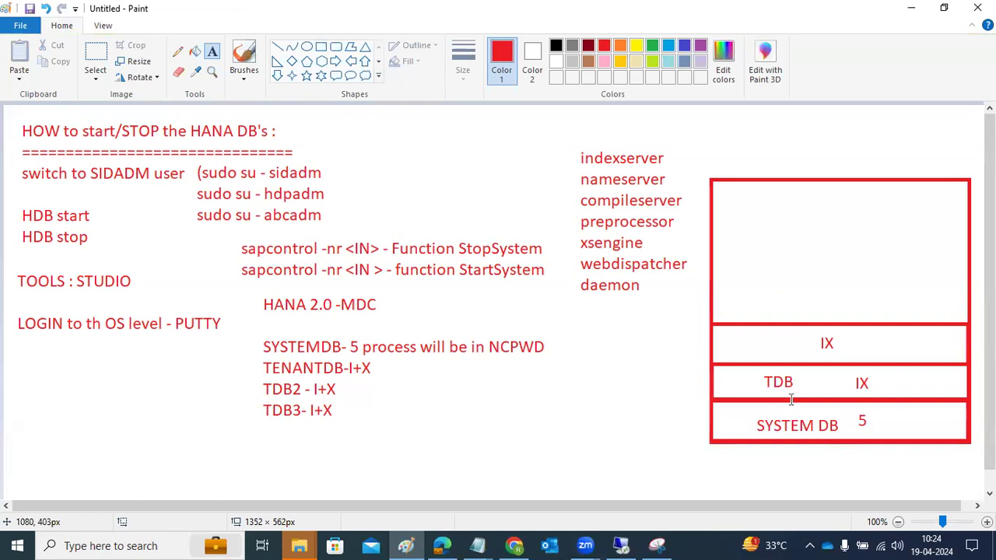
{"action": "mouse_move", "coordinate": [630, 544]}
Return to the remote HANA Studio session and finish the wizard to add SYSTEMDB@UDB
{"action": "left_click", "coordinate": [621, 545]}
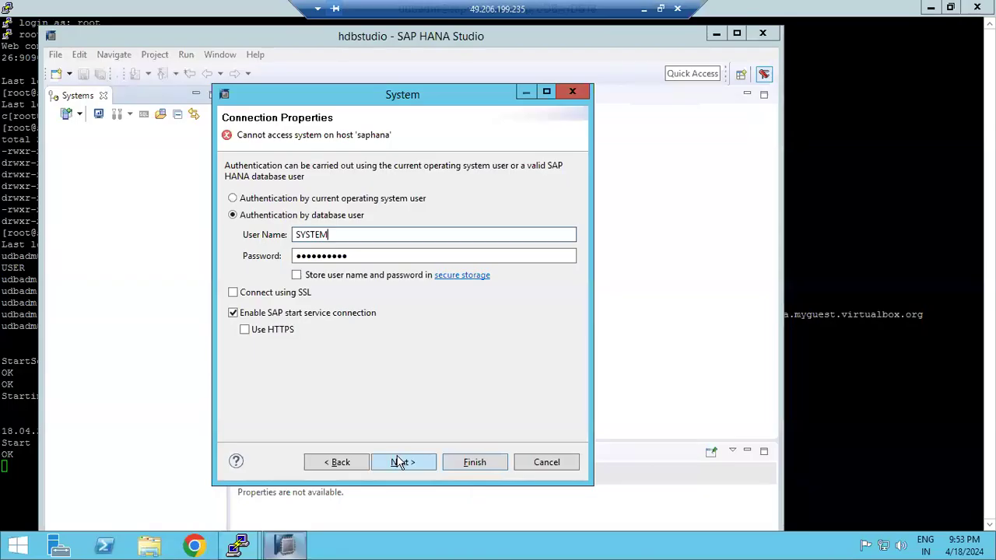
{"action": "left_click", "coordinate": [398, 461]}
{"action": "left_click", "coordinate": [480, 466]}
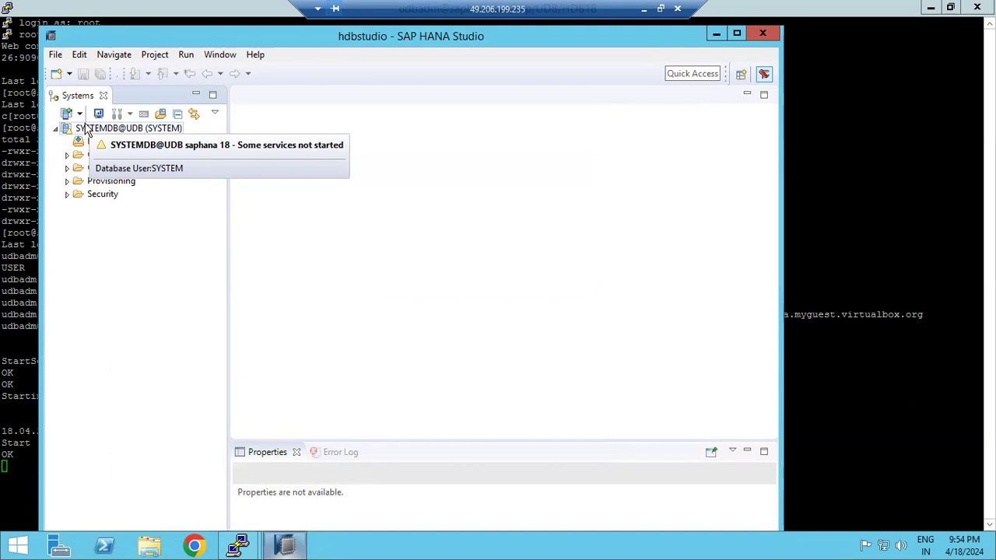
Add another system on host saphana, instance 18, multiple containers, tenant database UDB
{"action": "left_click", "coordinate": [68, 114]}
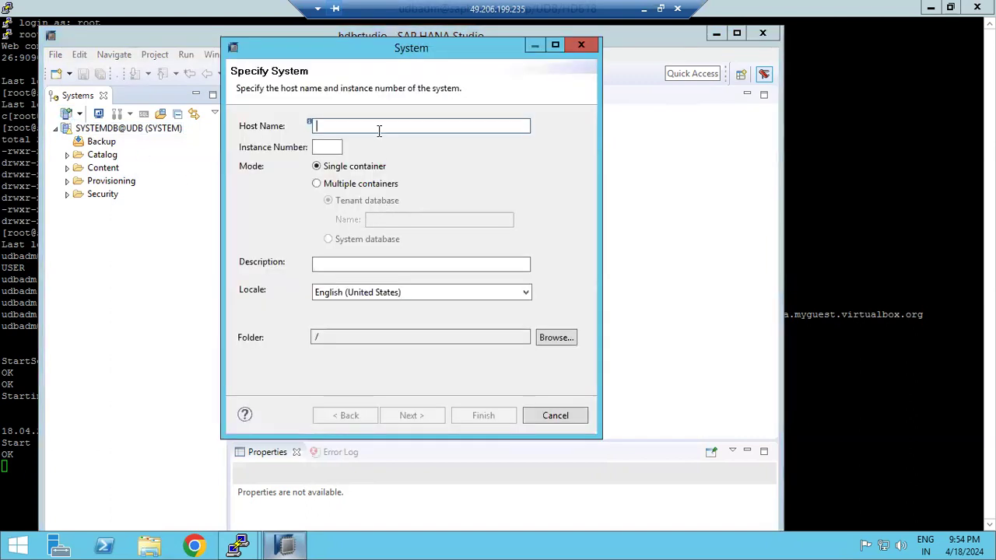
{"action": "type", "text": "sa"}
{"action": "left_click", "coordinate": [337, 149]}
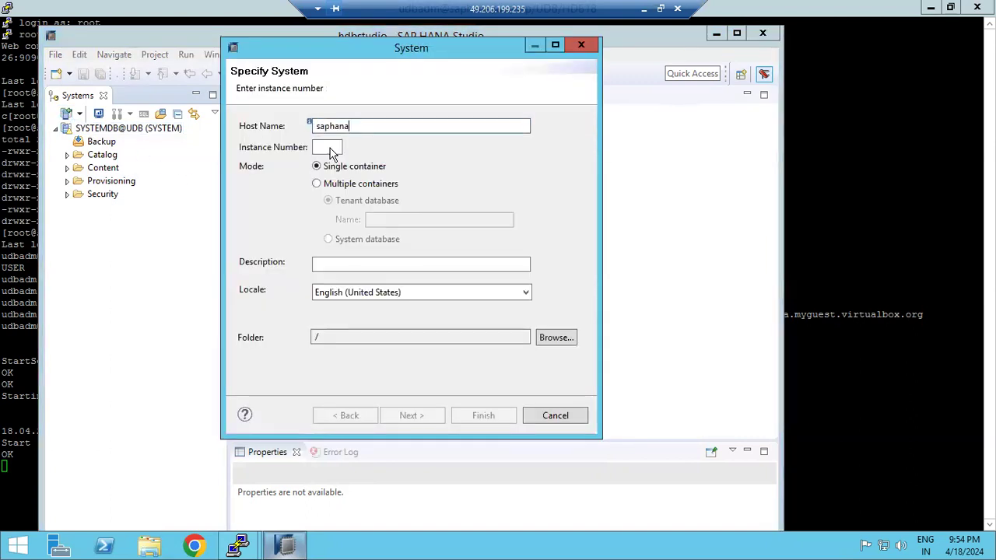
{"action": "type", "text": "18"}
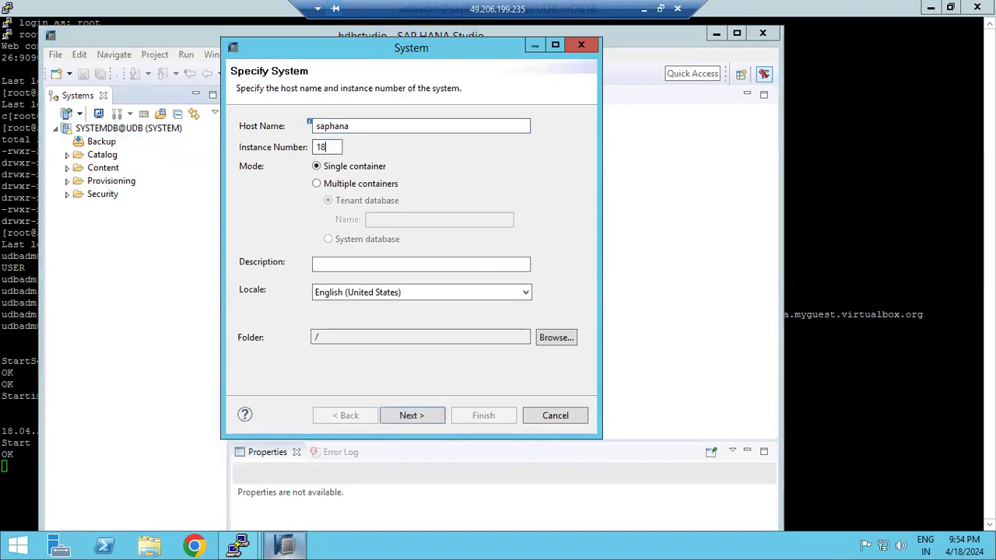
{"action": "left_click", "coordinate": [317, 184]}
{"action": "left_click", "coordinate": [381, 219]}
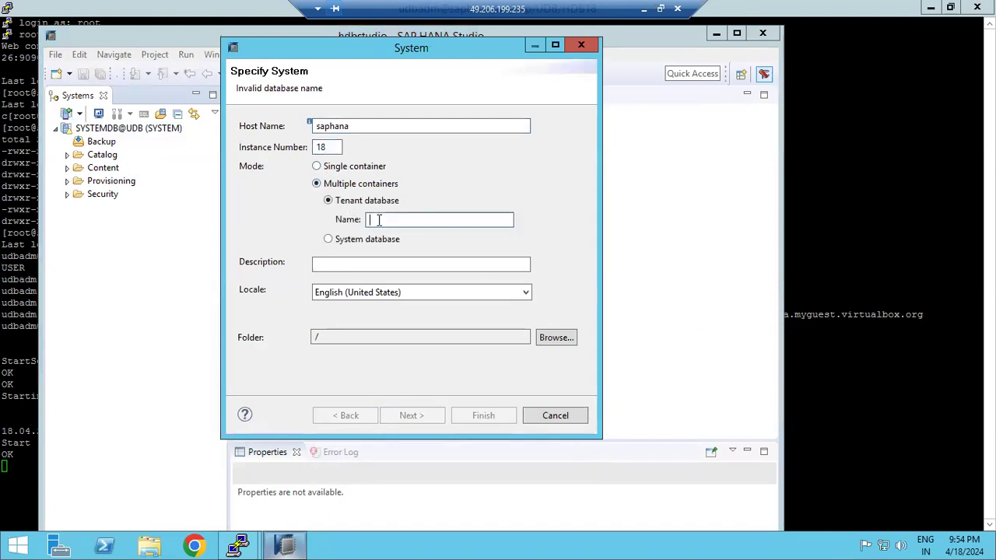
{"action": "type", "text": "UDB"}
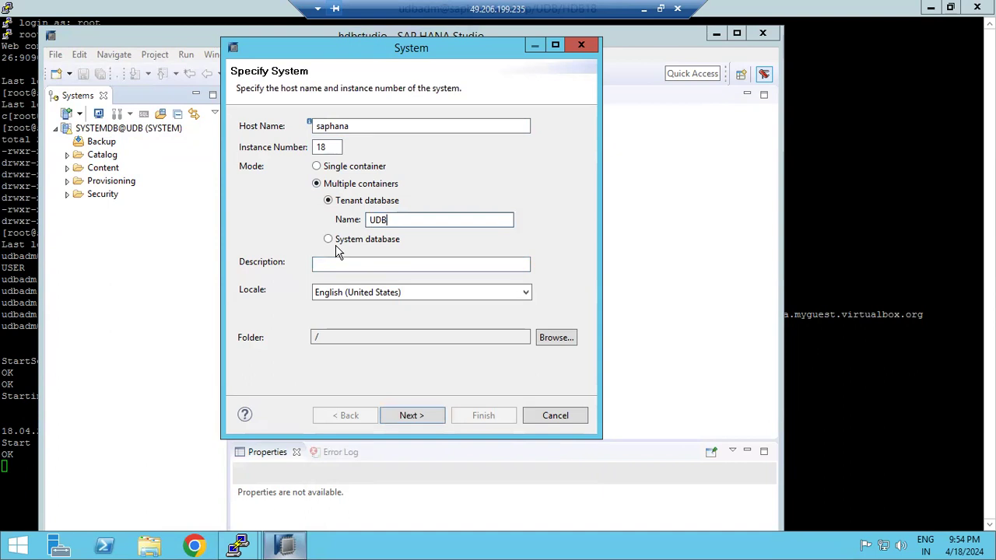
{"action": "left_click", "coordinate": [332, 242]}
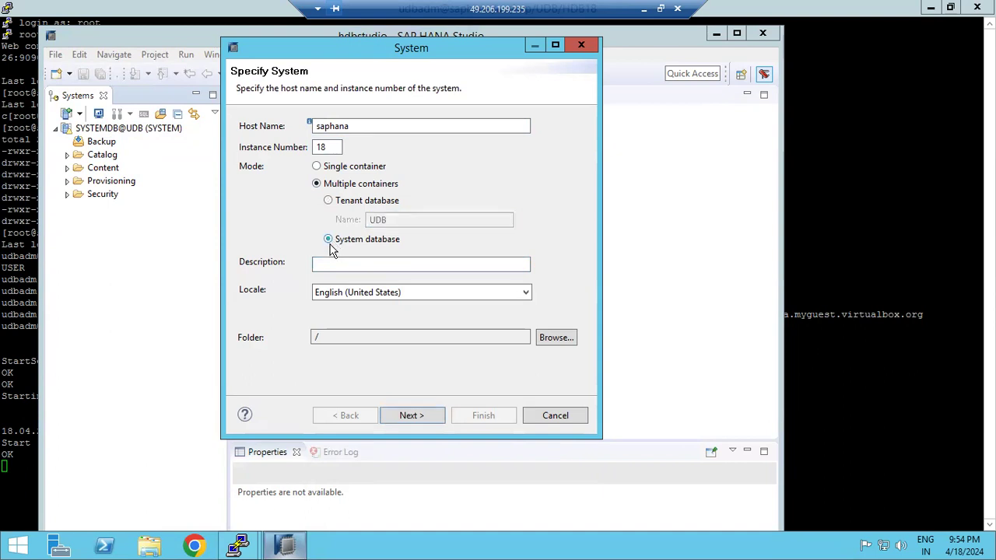
{"action": "left_click", "coordinate": [329, 201]}
{"action": "left_click_drag", "start_coordinate": [389, 221], "coordinate": [324, 222]}
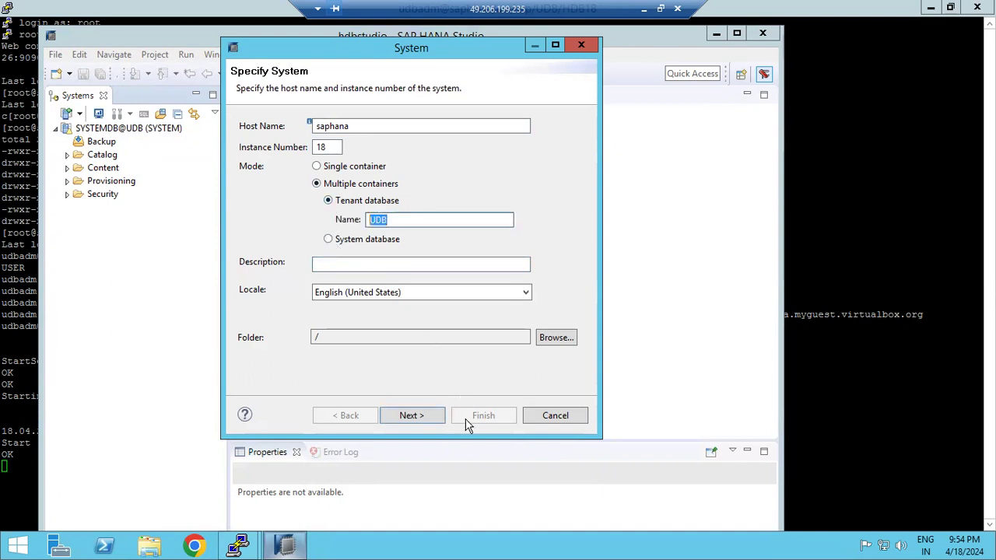
{"action": "left_click", "coordinate": [427, 416]}
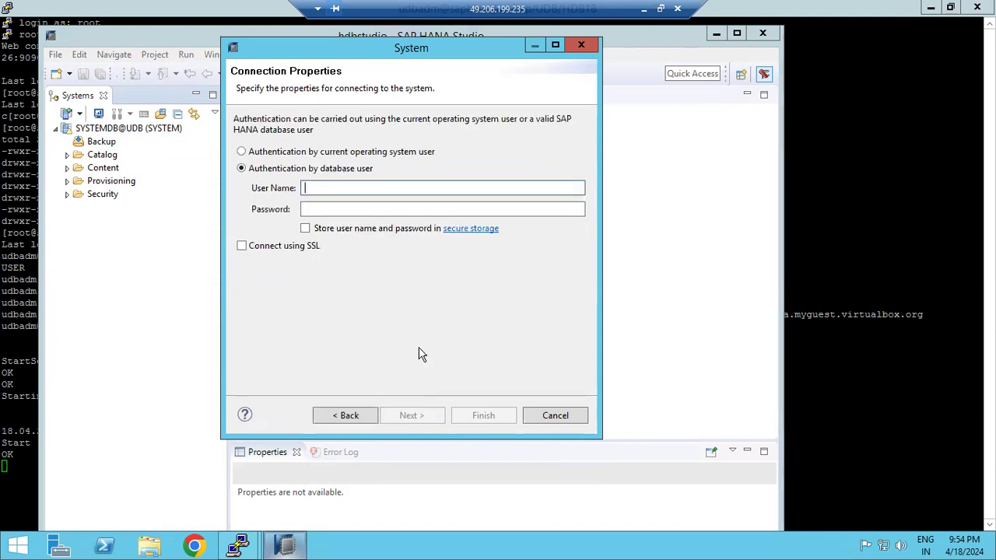
Enter database user SYSTEM with its password and try connecting
{"action": "type", "text": "SYSTEM"}
{"action": "key", "text": "Tab"}
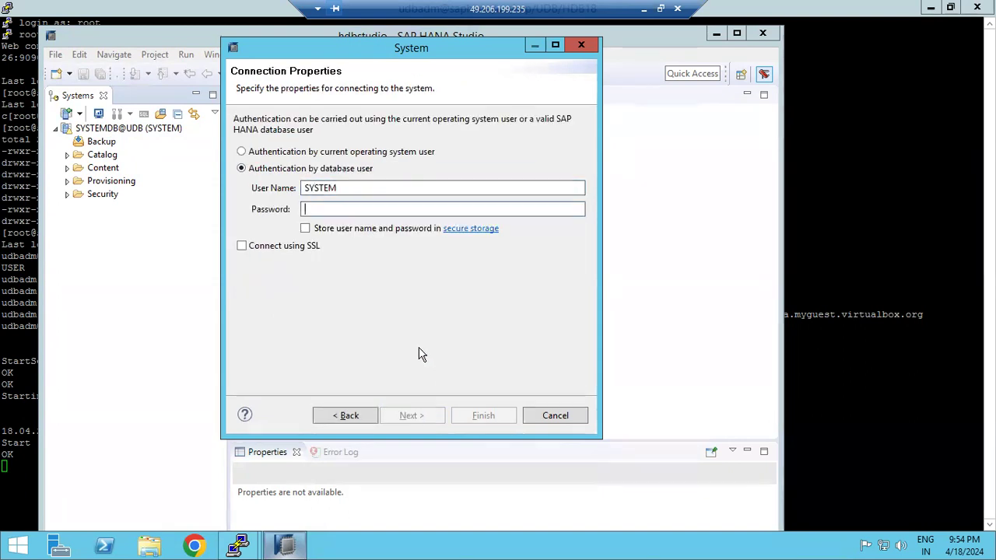
{"action": "type", "text": "••••••••••"}
{"action": "key", "text": "Return"}
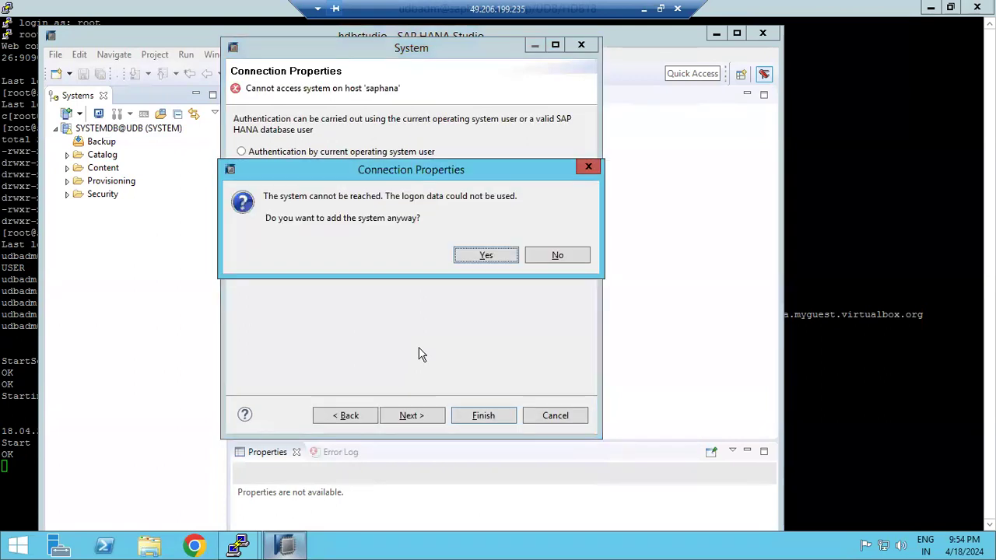
Decline adding the unreachable system, check the Paint notes, then bring the PuTTY terminal forward
{"action": "left_click", "coordinate": [574, 260]}
{"action": "left_click", "coordinate": [889, 360]}
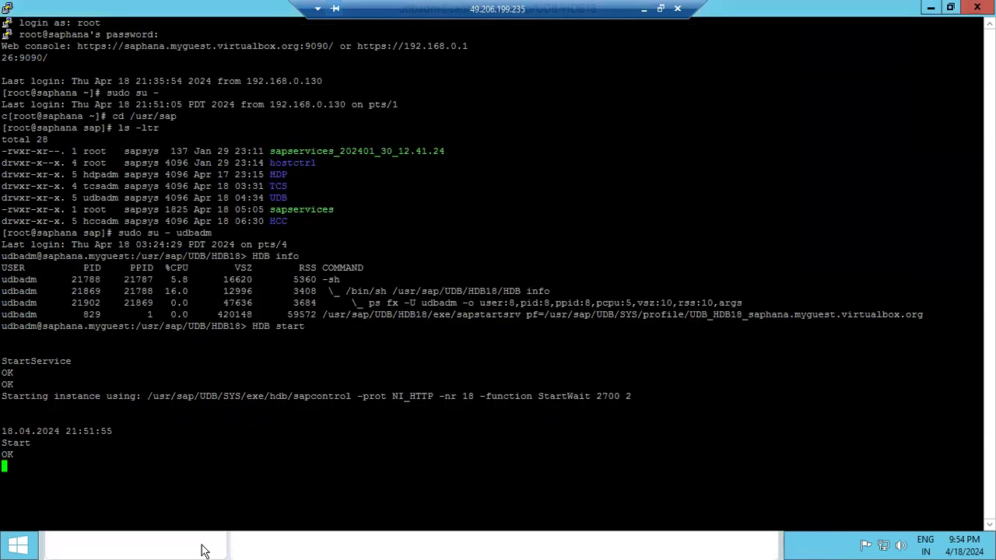
{"action": "key", "text": "alt+Tab"}
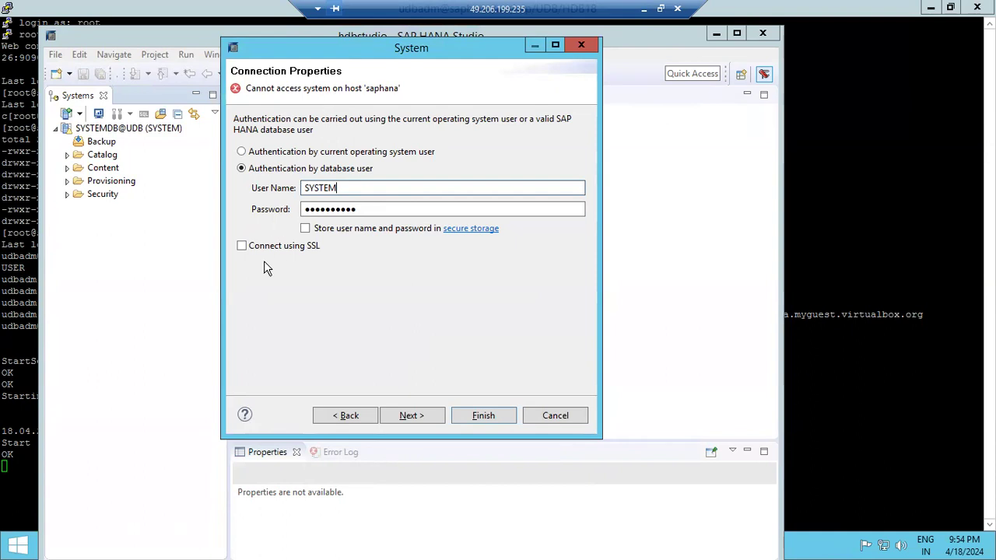
{"action": "left_click", "coordinate": [643, 9]}
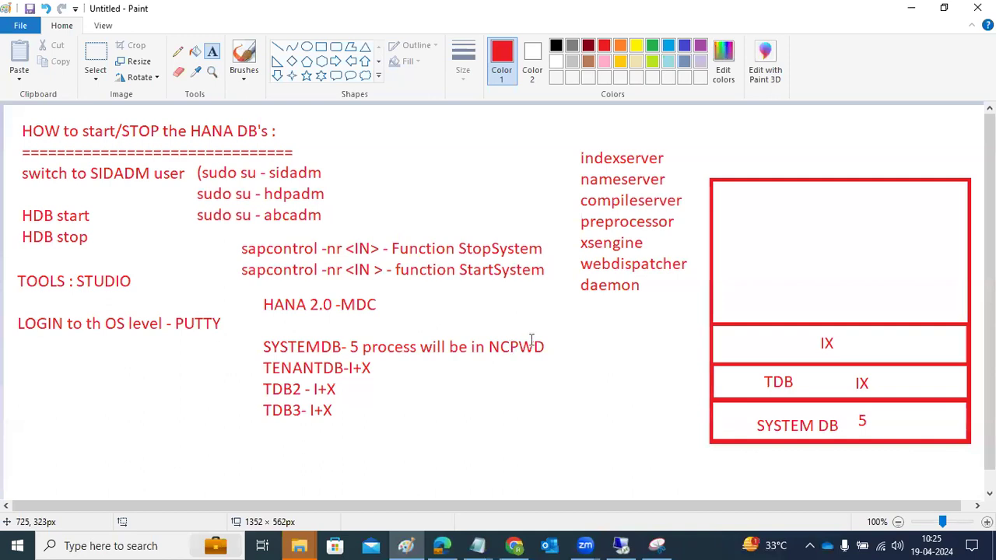
{"action": "left_click", "coordinate": [621, 544]}
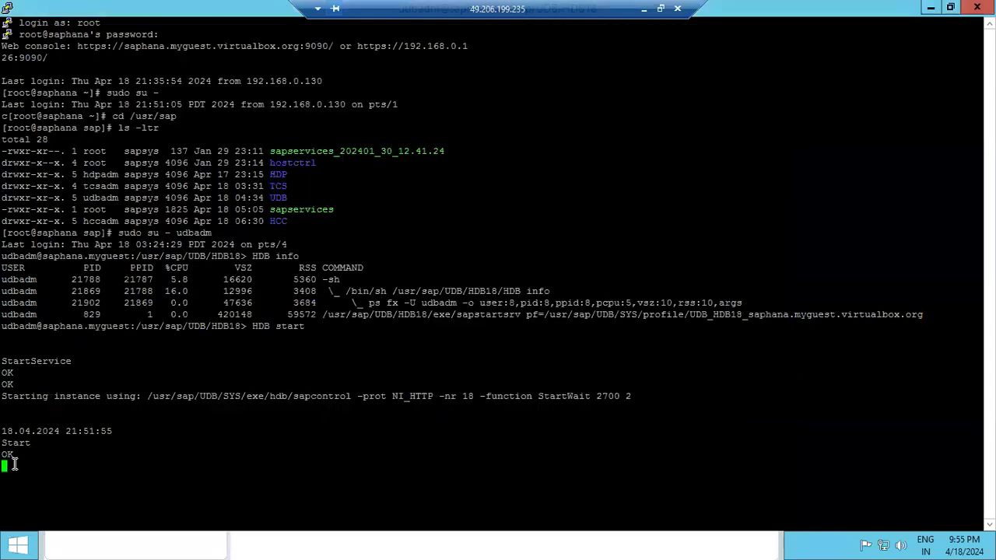
{"action": "left_click", "coordinate": [23, 463]}
{"action": "left_click", "coordinate": [85, 551]}
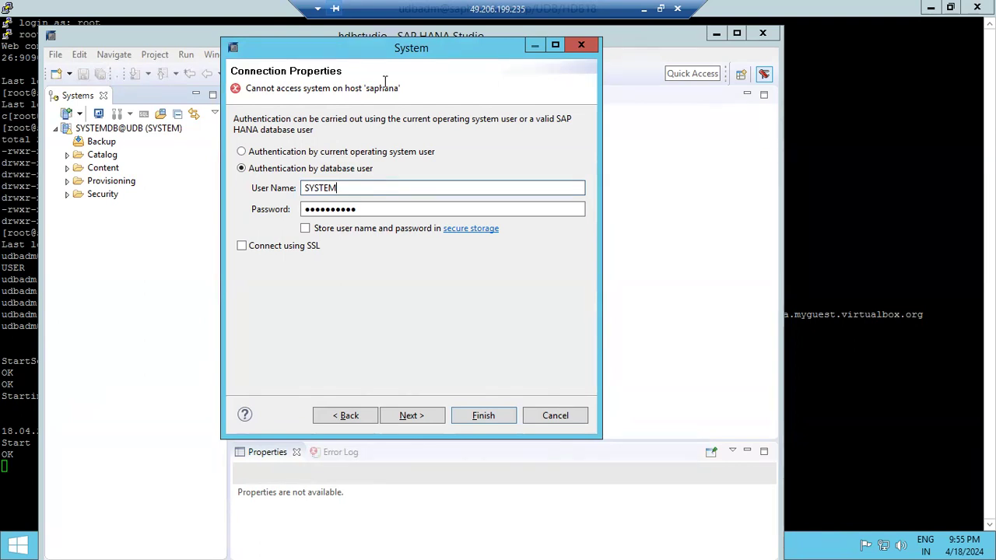
{"action": "left_click", "coordinate": [18, 468]}
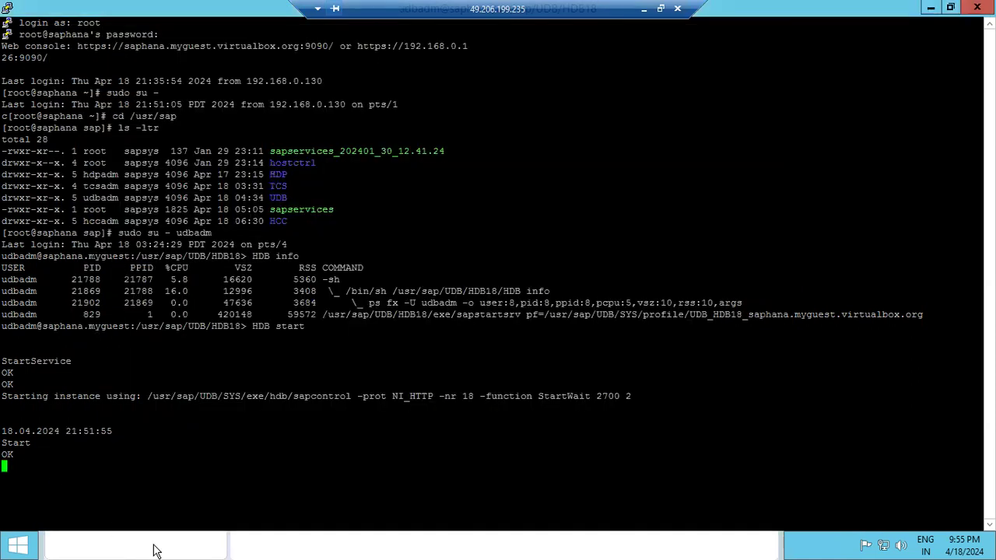
Run 'HDB info' to review HDB18's running hdbnameserver and hdbindexserver processes, then return to HANA Studio
{"action": "left_click_drag", "start_coordinate": [11, 456], "coordinate": [4, 366]}
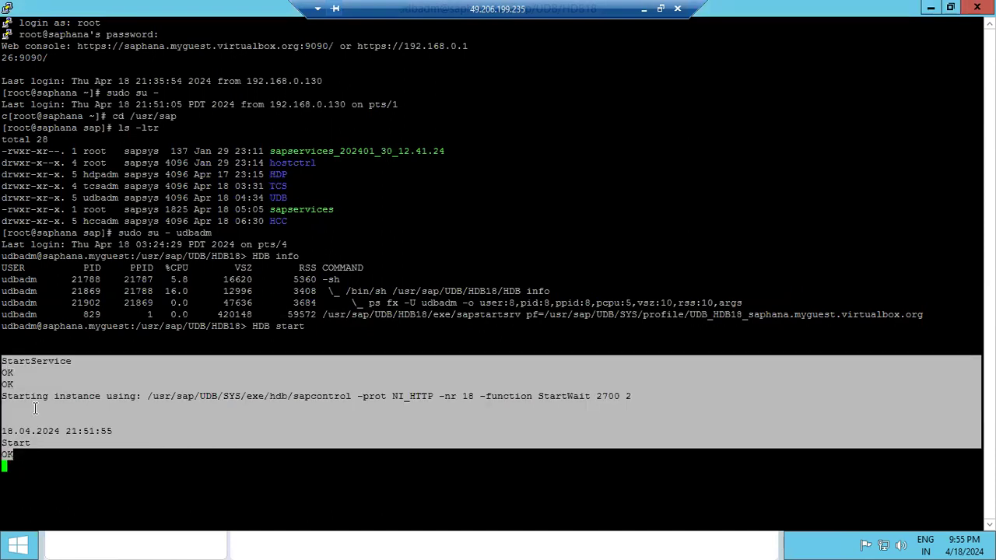
{"action": "left_click", "coordinate": [323, 498]}
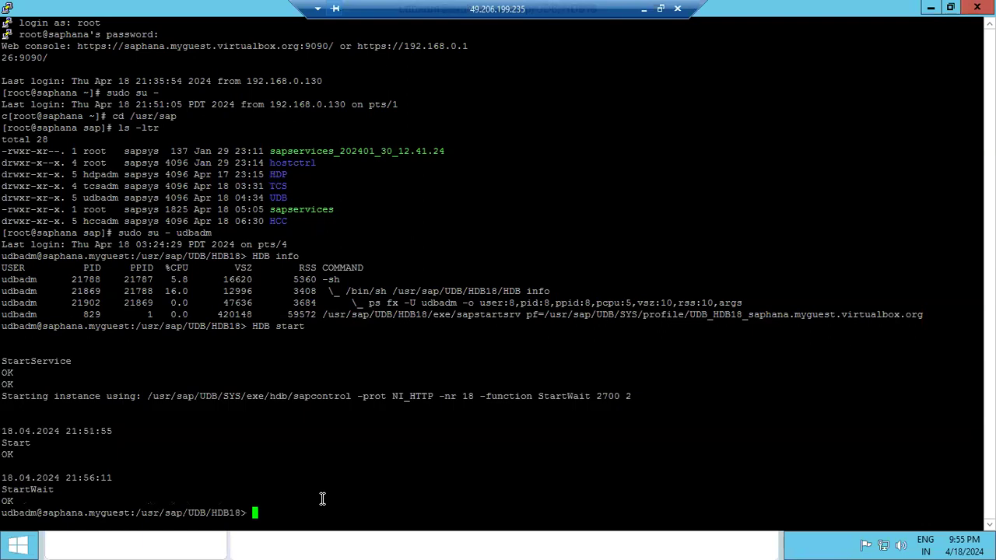
{"action": "type", "text": "HDB info"}
{"action": "key", "text": "Return"}
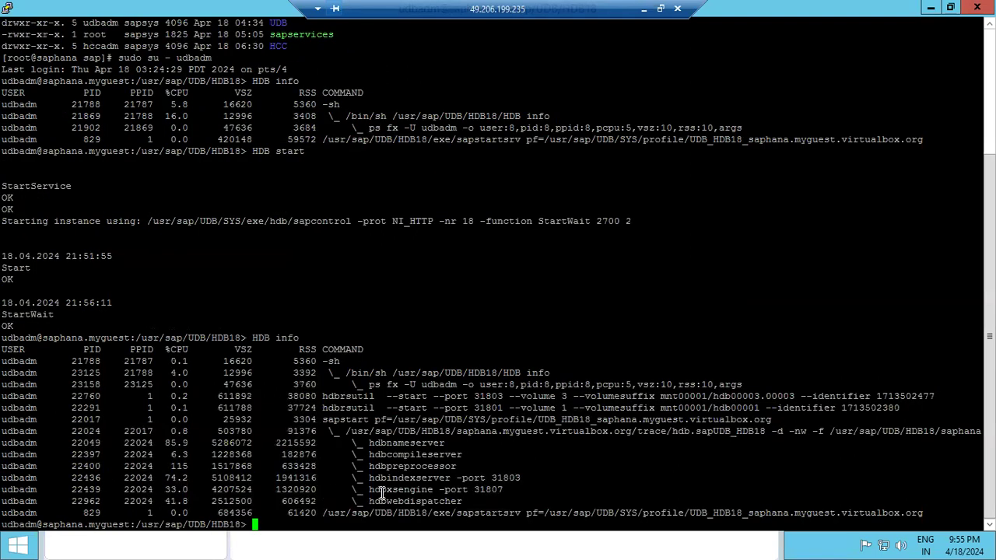
{"action": "left_click_drag", "start_coordinate": [387, 478], "coordinate": [406, 479]}
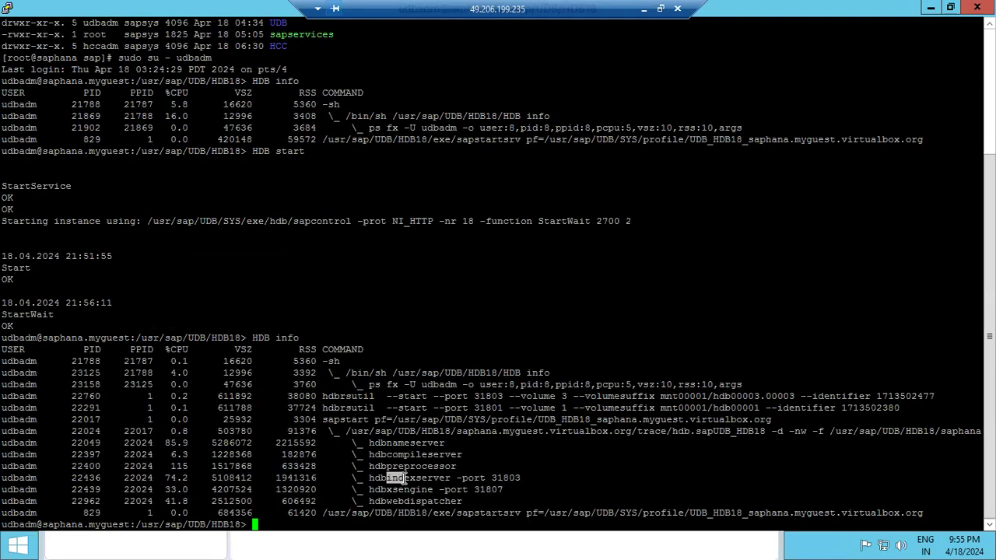
{"action": "left_click", "coordinate": [398, 503]}
{"action": "double_click", "coordinate": [521, 433]}
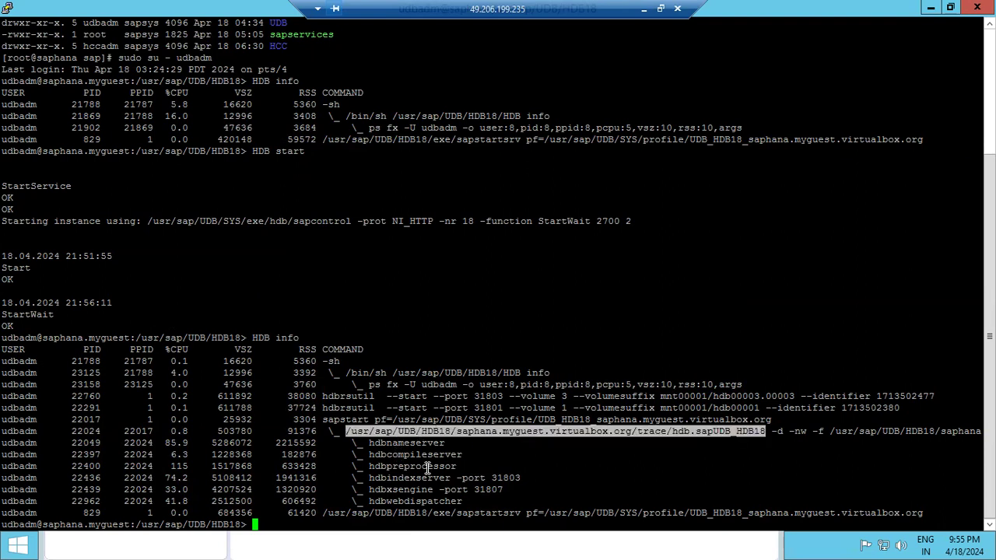
{"action": "left_click", "coordinate": [427, 550]}
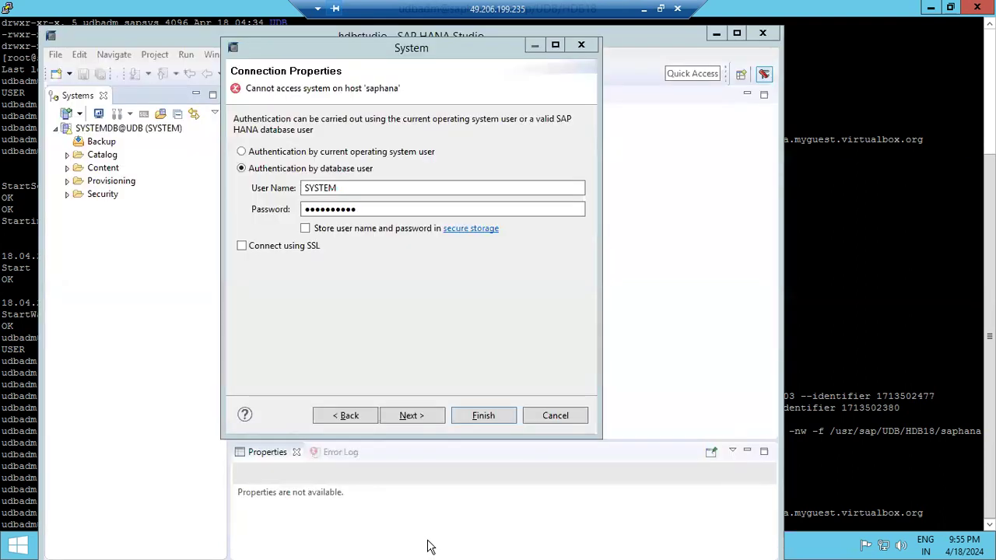
Finish adding the UDB@UDB tenant system and maximize the HANA Studio window
{"action": "left_click", "coordinate": [473, 417]}
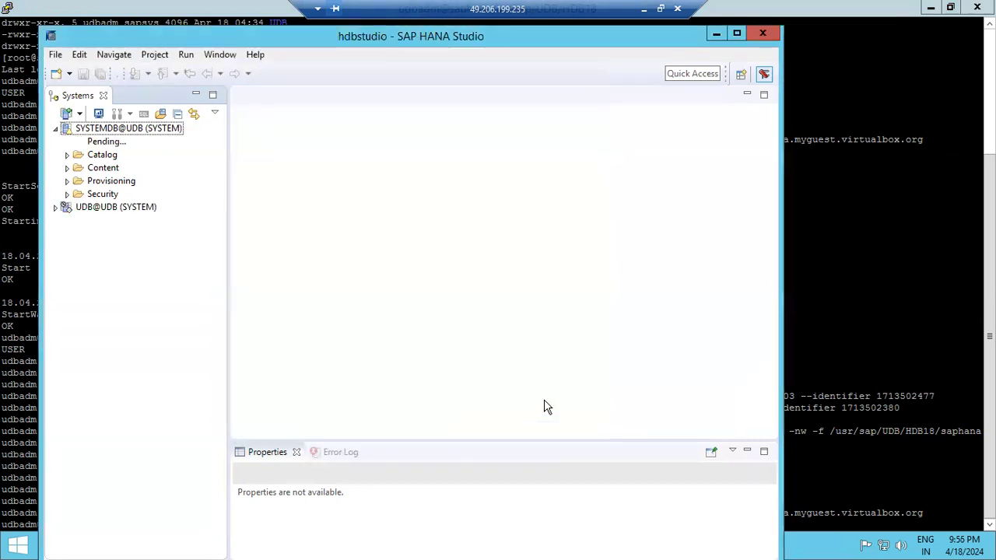
{"action": "left_click", "coordinate": [814, 326]}
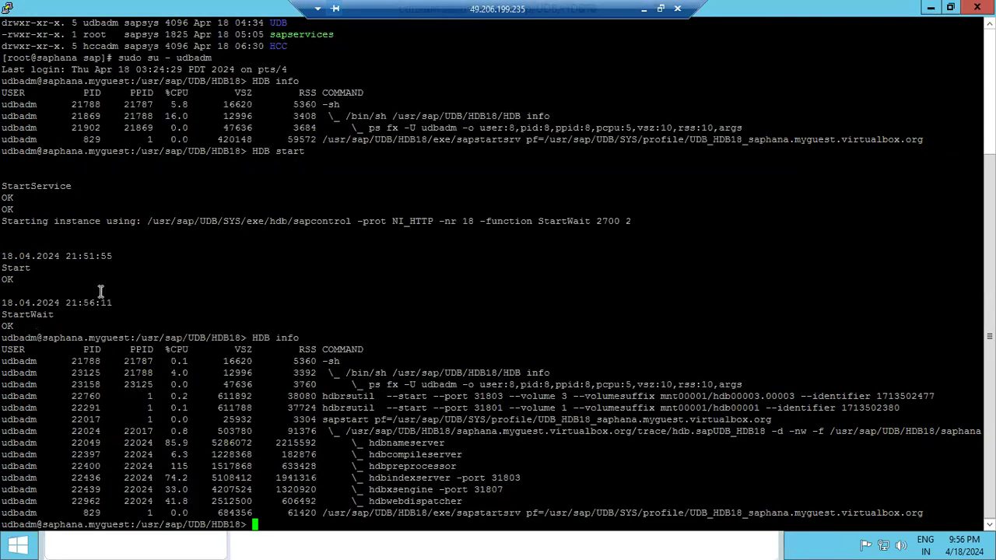
{"action": "left_click", "coordinate": [735, 537]}
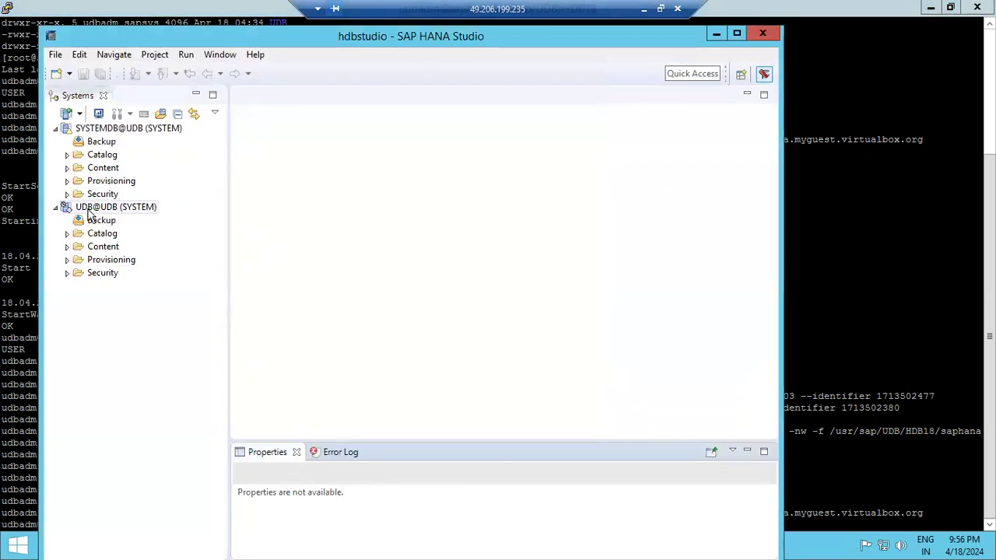
{"action": "mouse_move", "coordinate": [88, 208]}
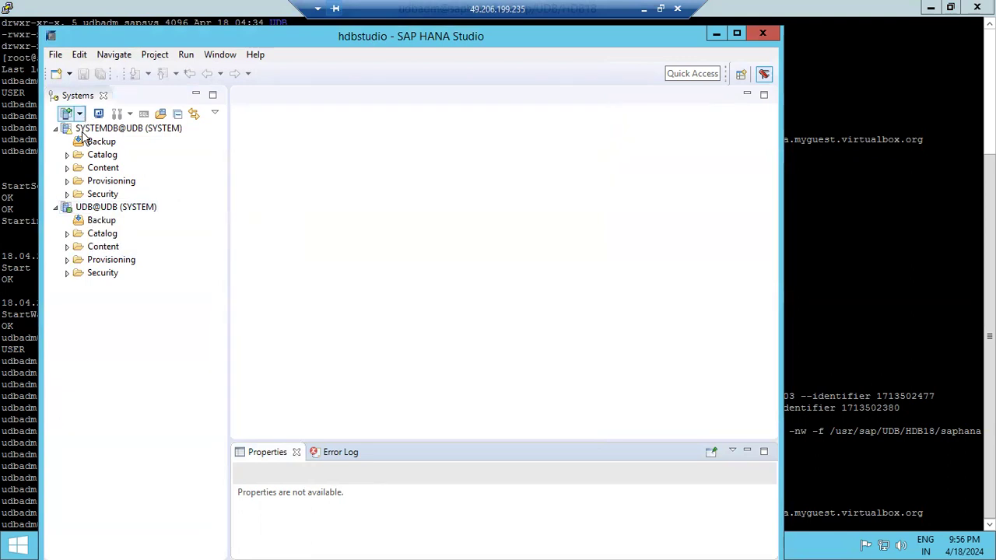
{"action": "mouse_move", "coordinate": [83, 138]}
{"action": "left_click", "coordinate": [737, 33]}
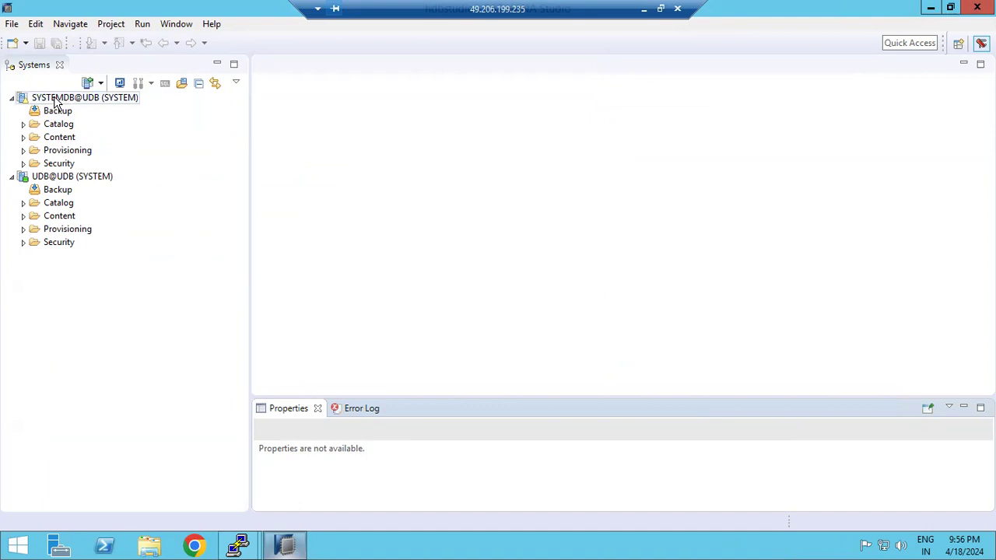
Open the administration console for SYSTEMDB@UDB via Configuration and Monitoring > Open Administration
{"action": "mouse_move", "coordinate": [56, 102]}
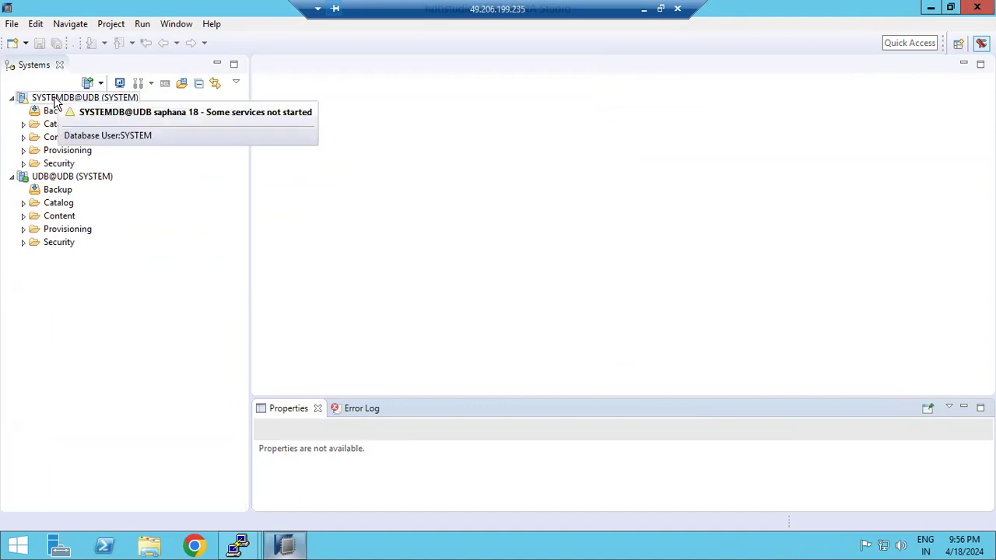
{"action": "left_click", "coordinate": [56, 103]}
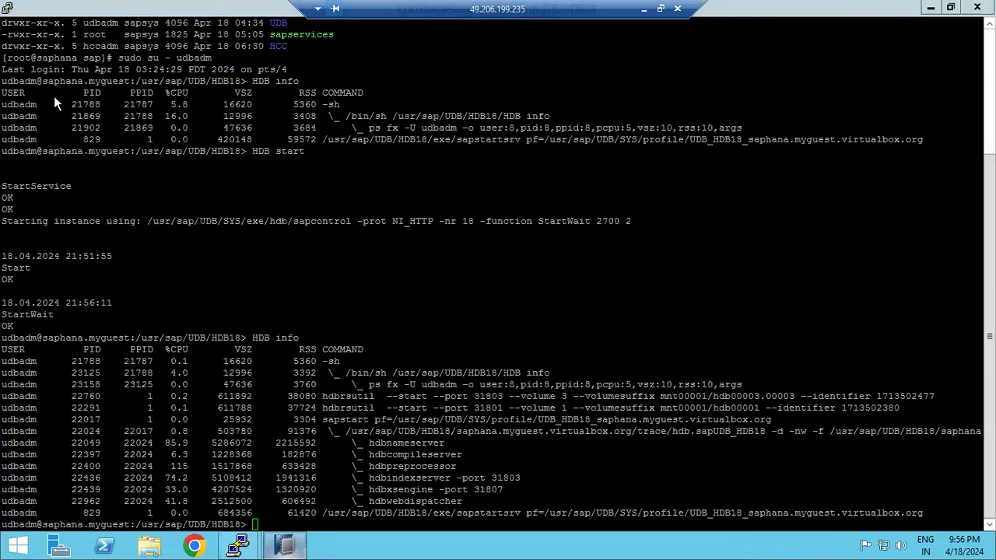
{"action": "right_click", "coordinate": [55, 102]}
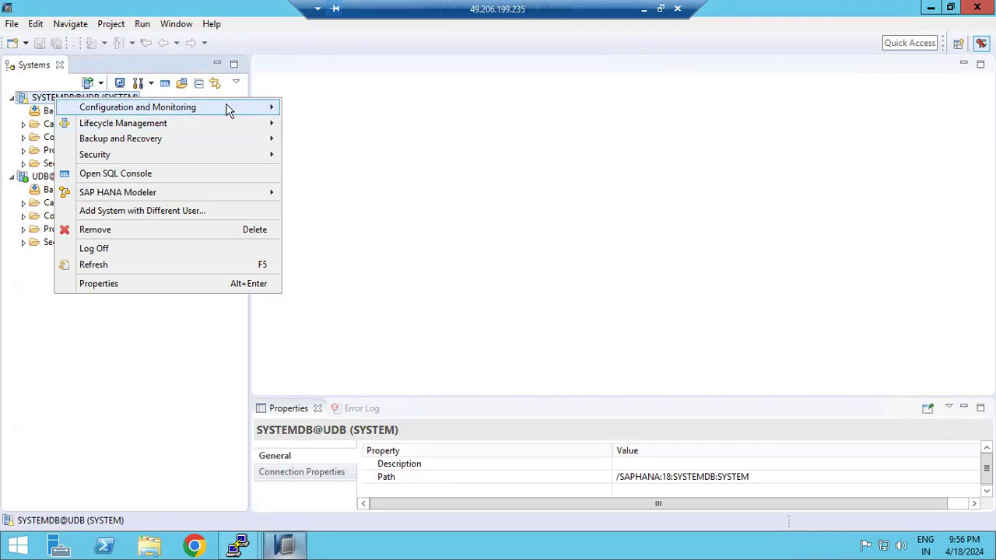
{"action": "mouse_move", "coordinate": [238, 107]}
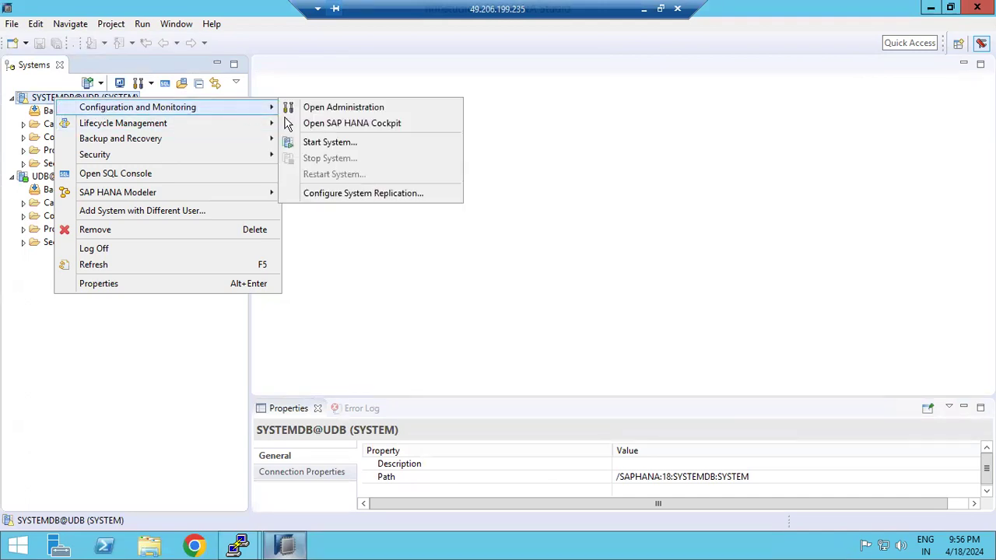
{"action": "left_click", "coordinate": [362, 109]}
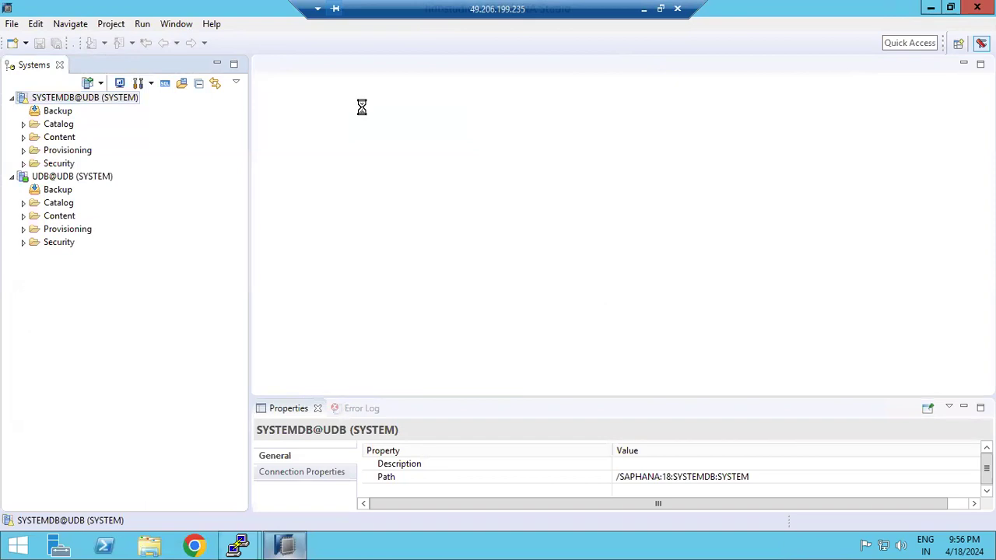
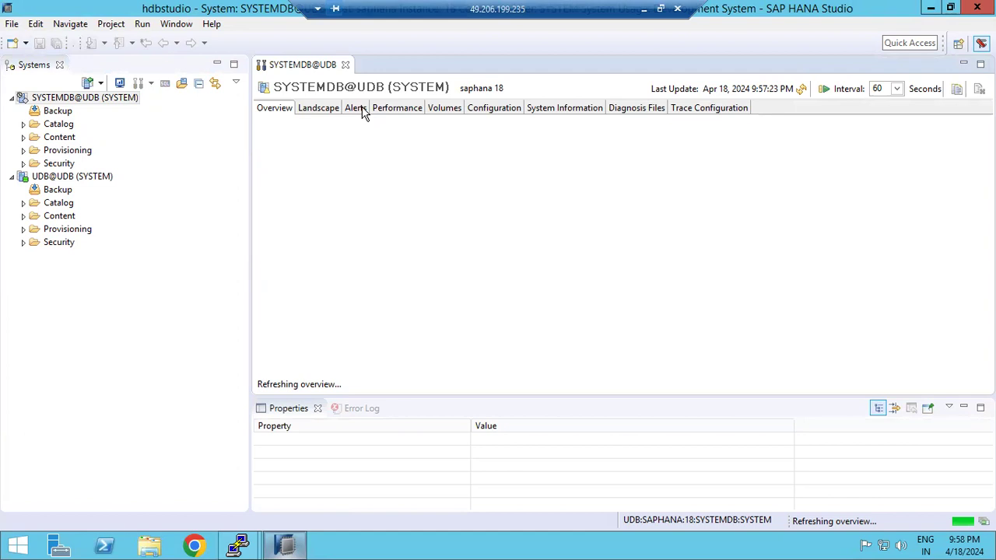
Refresh SYSTEMDB@UDB so its Overview shows all services started and the 2 high-priority alerts
{"action": "left_click", "coordinate": [101, 99]}
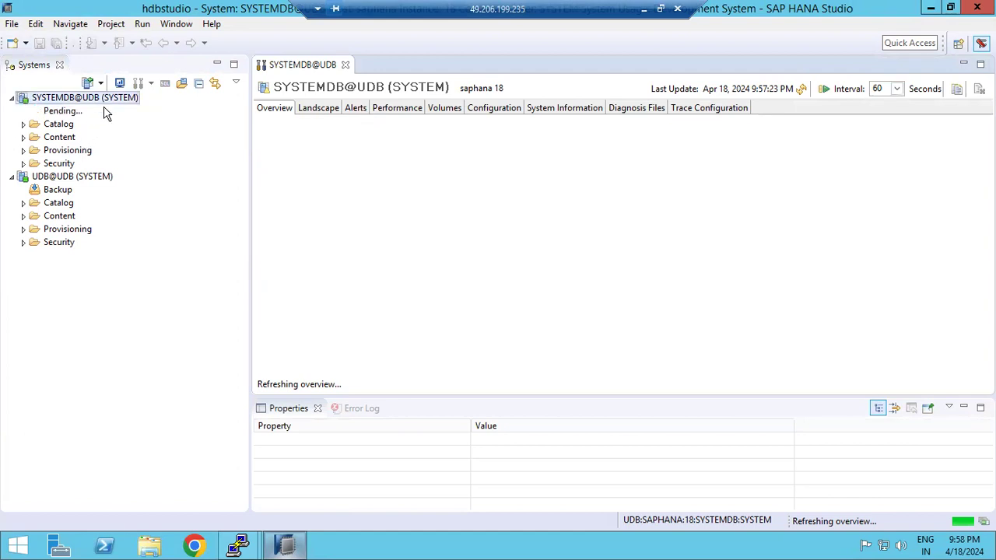
{"action": "mouse_move", "coordinate": [236, 547]}
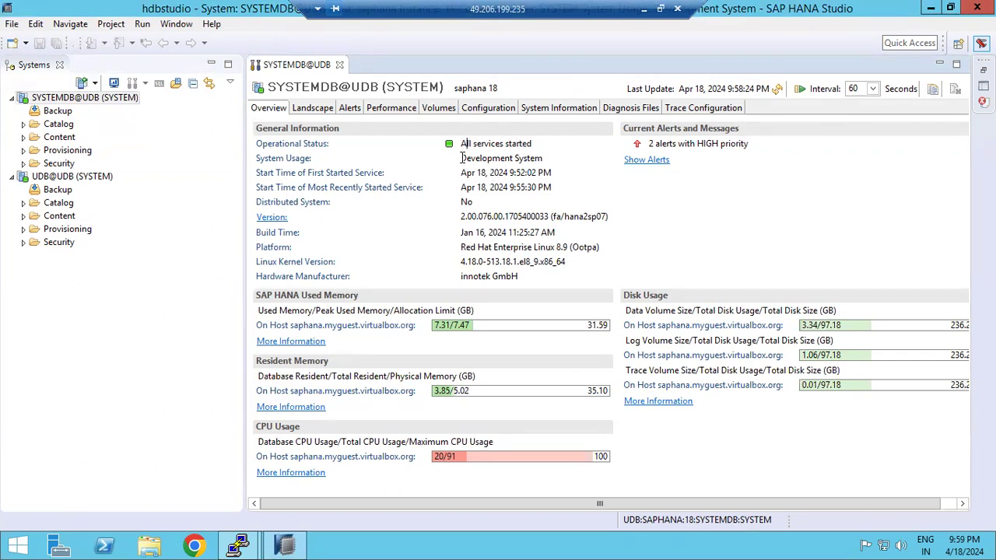
{"action": "left_click_drag", "start_coordinate": [487, 158], "coordinate": [508, 185]}
{"action": "left_click_drag", "start_coordinate": [465, 217], "coordinate": [595, 216]}
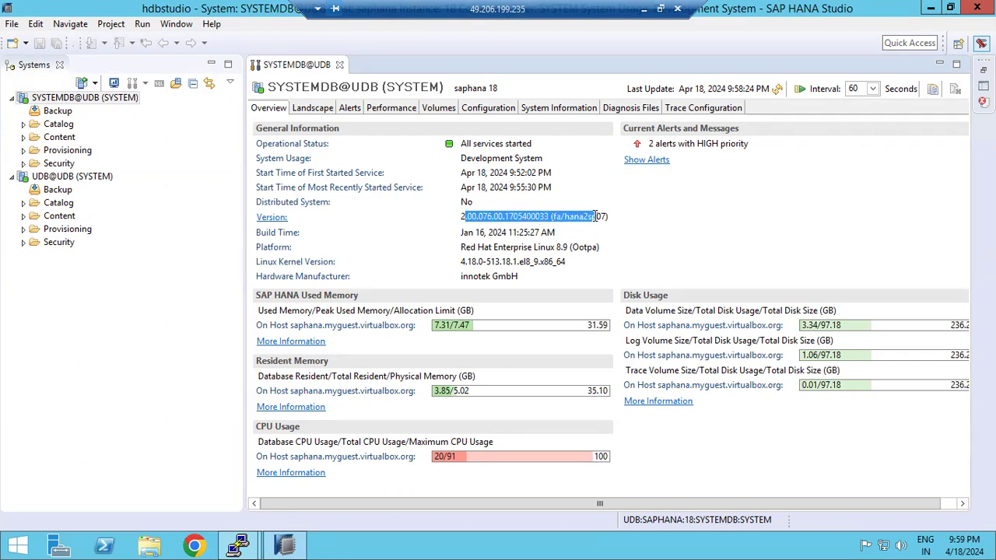
{"action": "left_click_drag", "start_coordinate": [474, 233], "coordinate": [572, 248]}
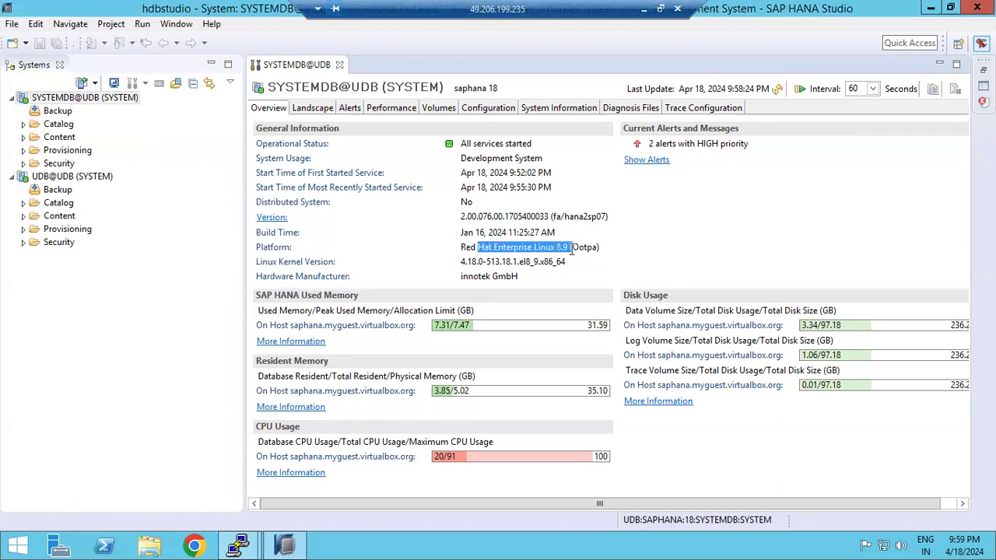
{"action": "left_click", "coordinate": [464, 263]}
{"action": "left_click_drag", "start_coordinate": [508, 269], "coordinate": [507, 265]}
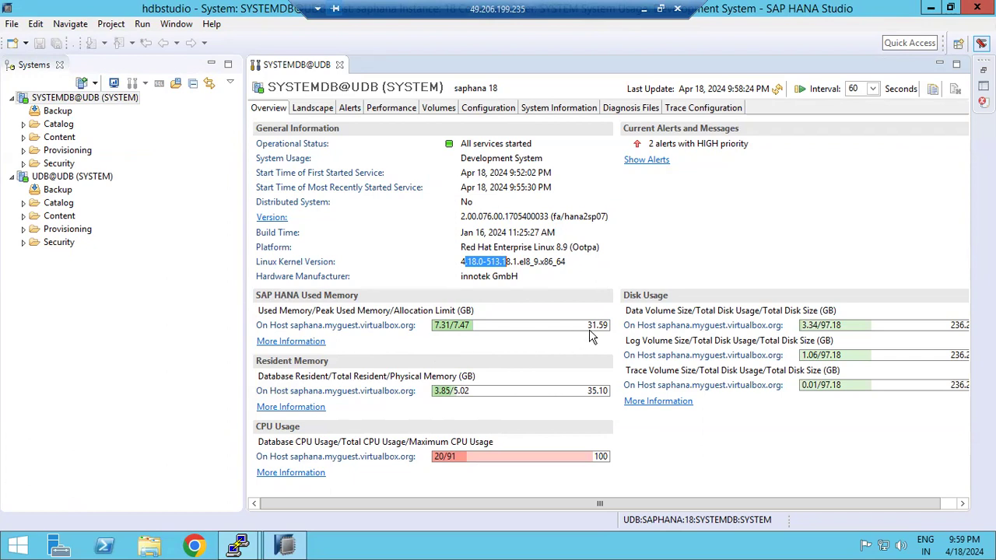
{"action": "mouse_move", "coordinate": [594, 336]}
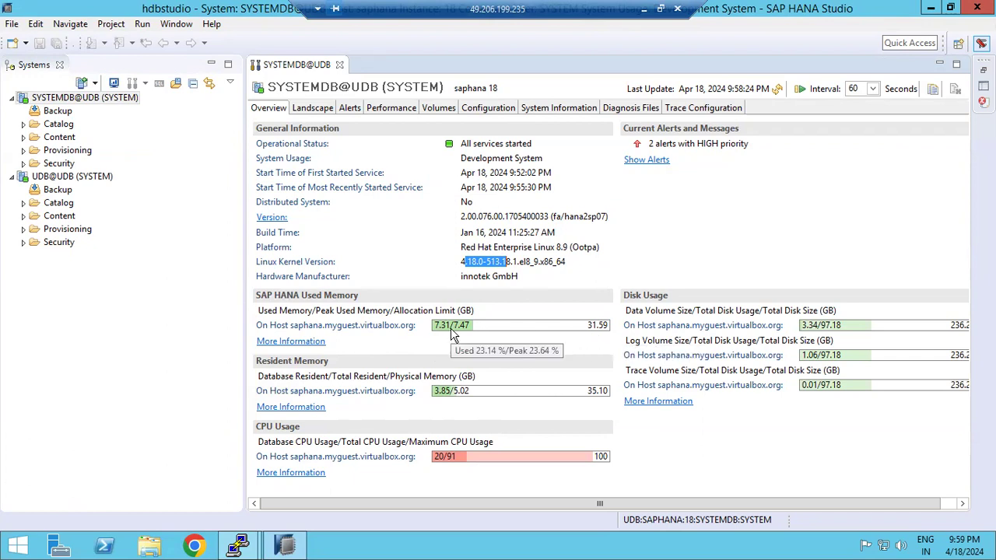
{"action": "mouse_move", "coordinate": [522, 453]}
{"action": "mouse_move", "coordinate": [459, 459]}
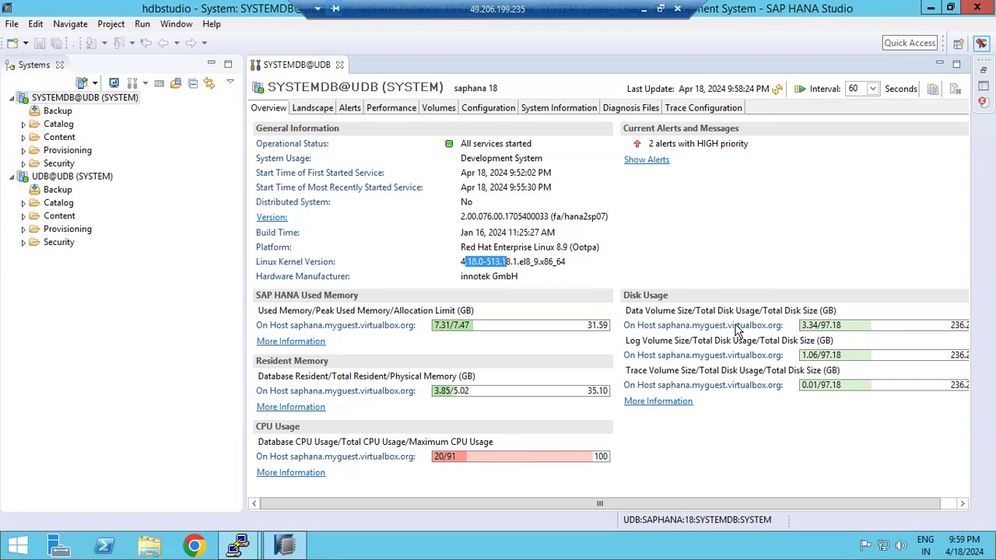
{"action": "left_click_drag", "start_coordinate": [640, 310], "coordinate": [750, 319]}
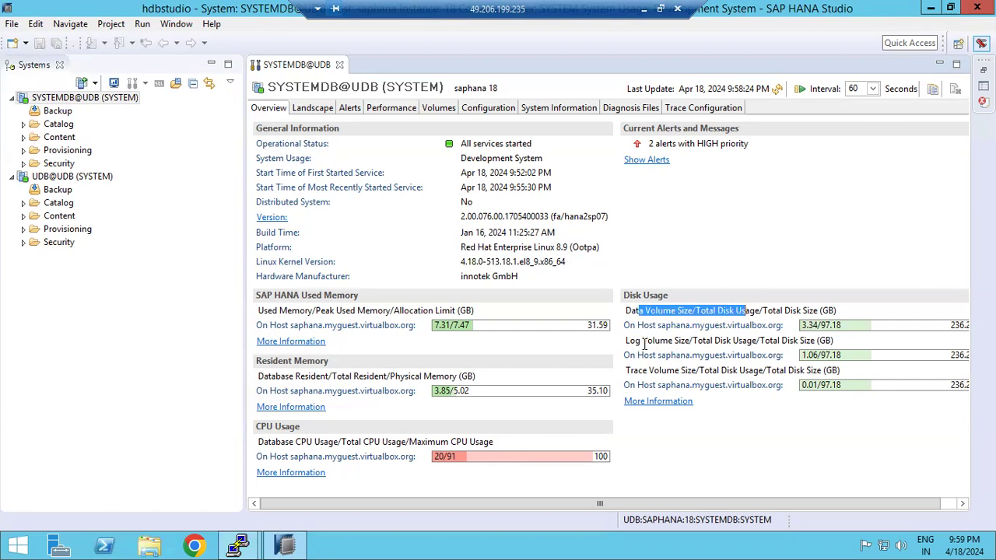
{"action": "left_click_drag", "start_coordinate": [641, 340], "coordinate": [700, 344]}
{"action": "left_click_drag", "start_coordinate": [654, 370], "coordinate": [824, 380]}
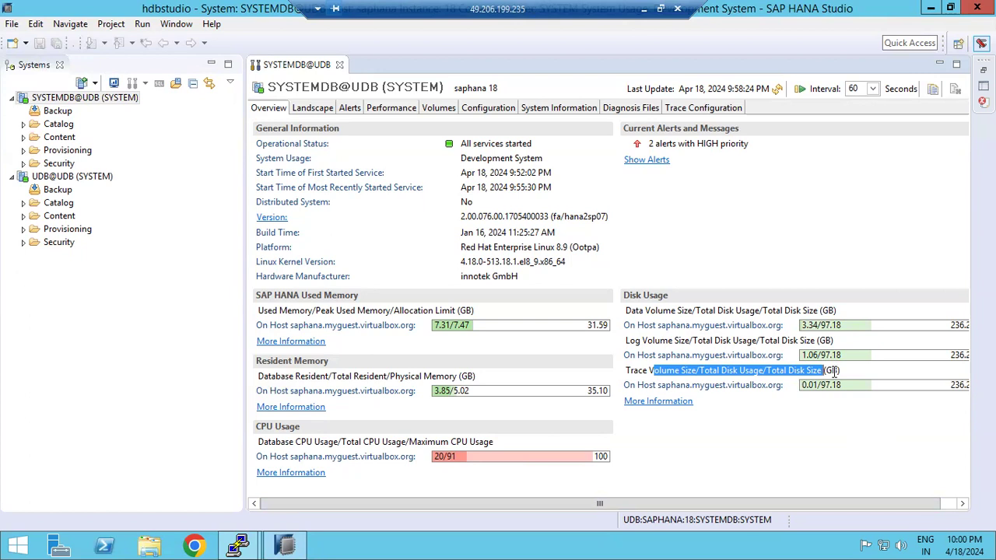
Highlight the 2 high-priority alerts line, then minimise the remote session to reveal Paint
{"action": "left_click", "coordinate": [666, 145]}
{"action": "left_click", "coordinate": [726, 152], "text": "shift"}
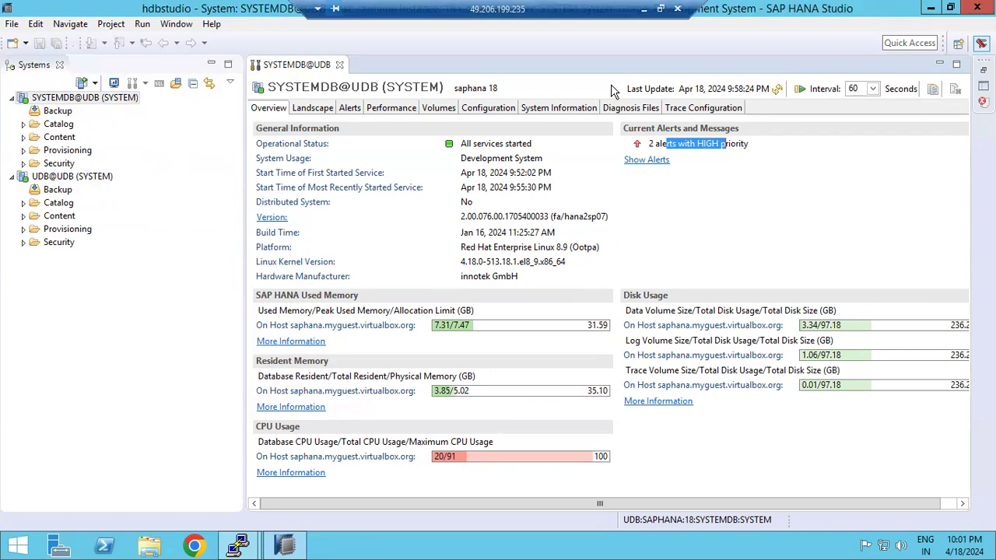
{"action": "left_click", "coordinate": [643, 8]}
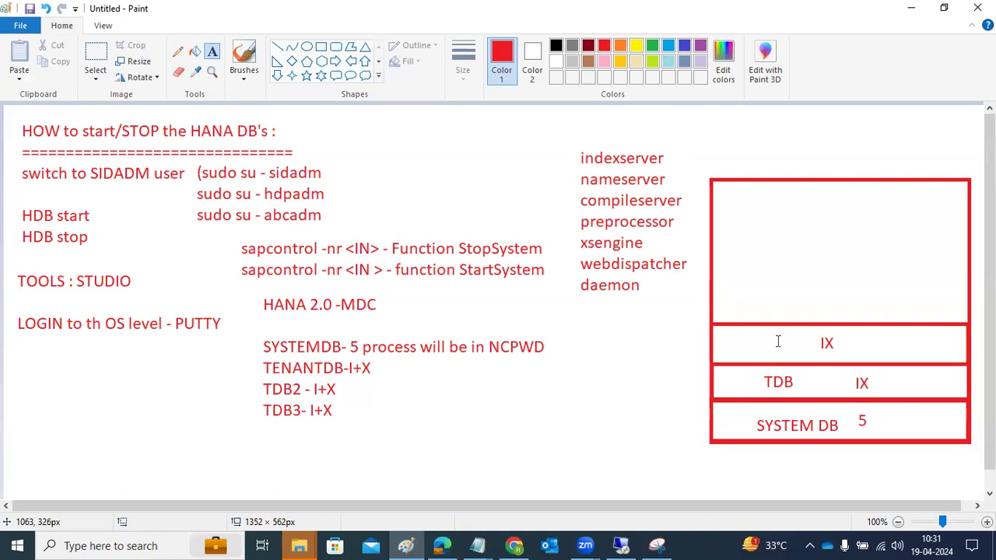
Write "19 TDB's+1 DEFAULT TDB= 20 TDB's" in Paint's top red box, then return to HANA Studio
{"action": "left_click", "coordinate": [767, 209]}
{"action": "type", "text": "19"}
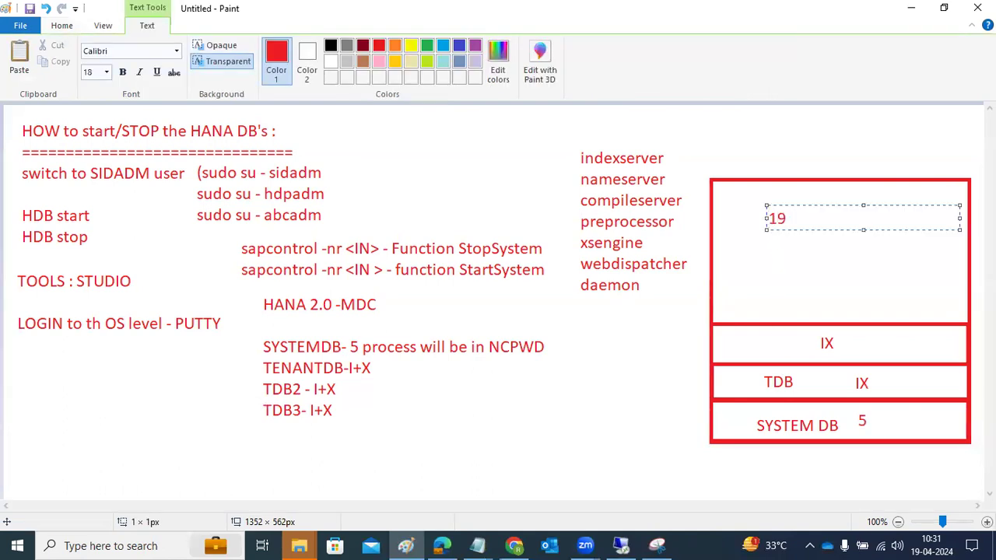
{"action": "type", "text": " TDB's"}
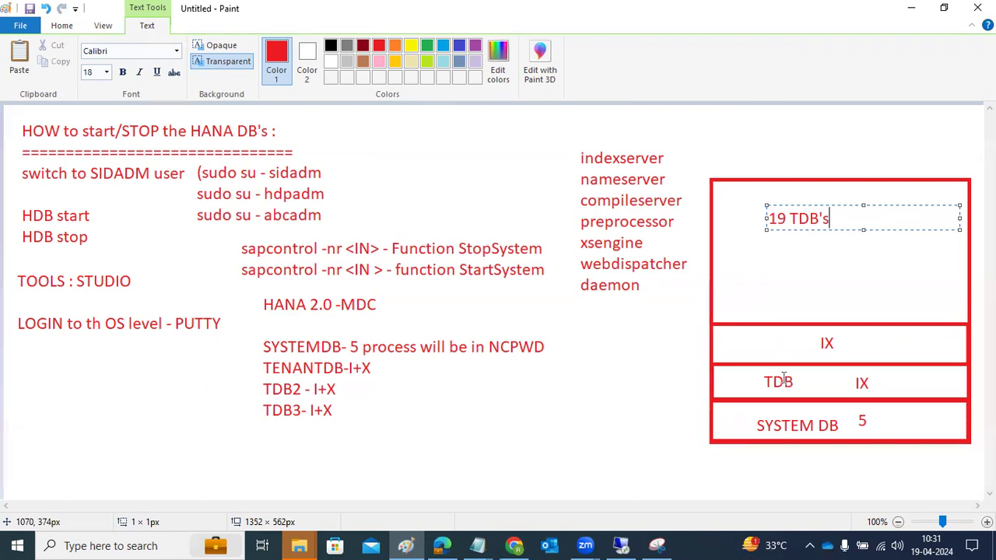
{"action": "type", "text": "+1"}
{"action": "type", "text": " DEFAULT "}
{"action": "type", "text": "TDB"}
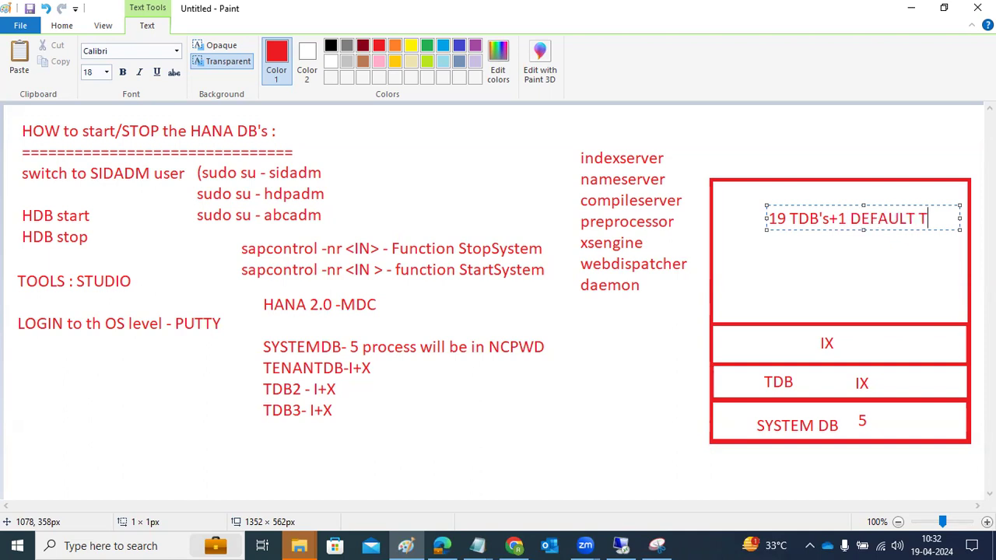
{"action": "type", "text": "="}
{"action": "key", "text": "Return"}
{"action": "type", "text": "20 TDB's"}
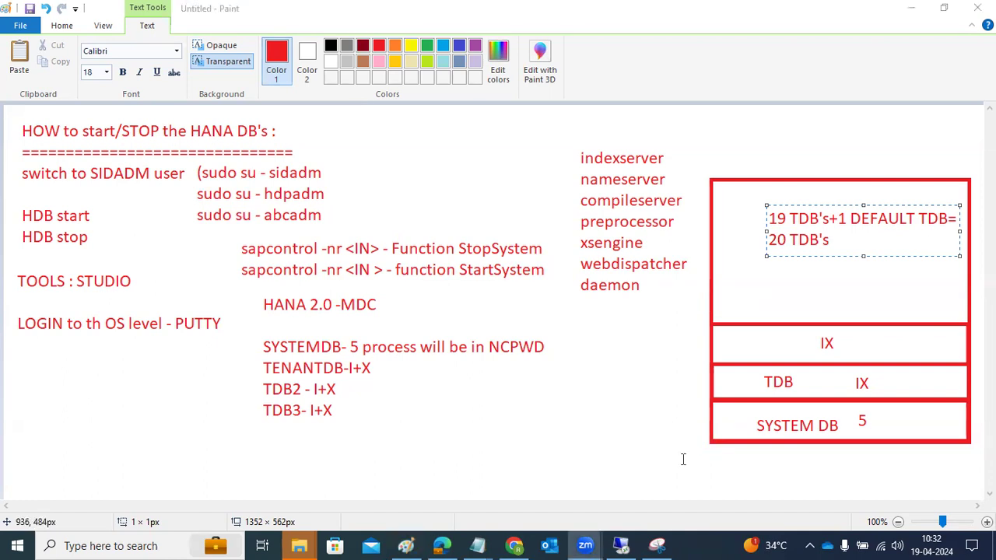
{"action": "left_click", "coordinate": [621, 545]}
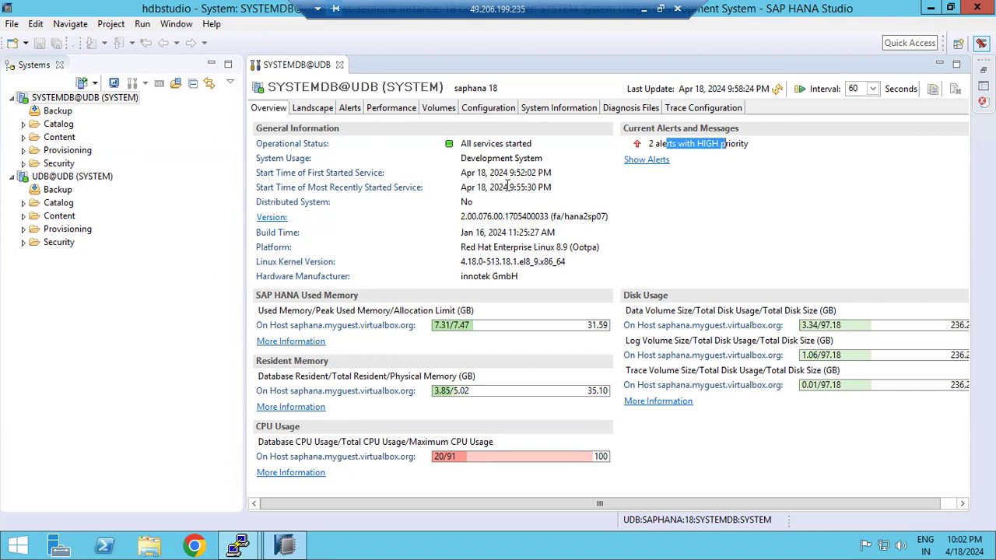
Point out the all-services-started status, first start time and database version, then show the Landscape
{"action": "left_click", "coordinate": [476, 144]}
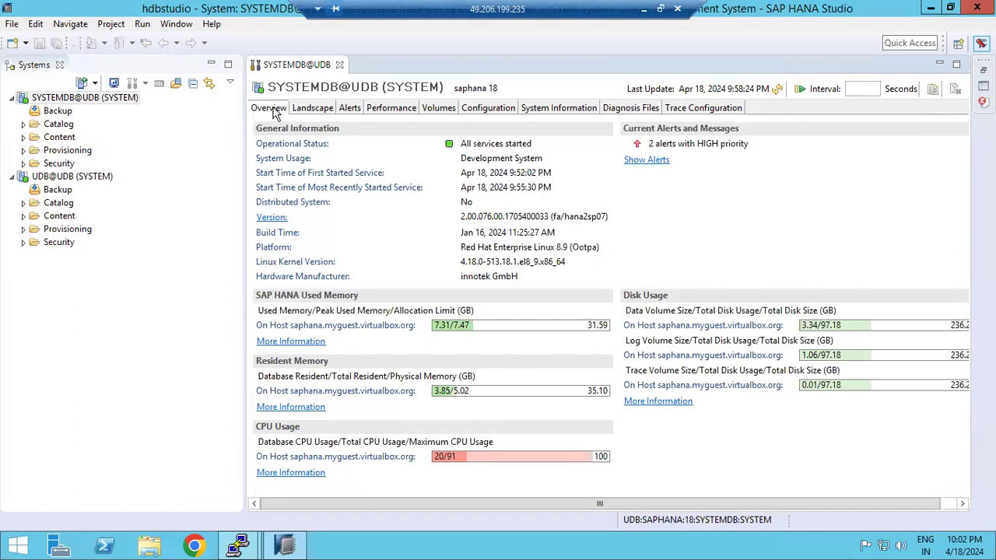
{"action": "left_click_drag", "start_coordinate": [474, 144], "coordinate": [499, 141]}
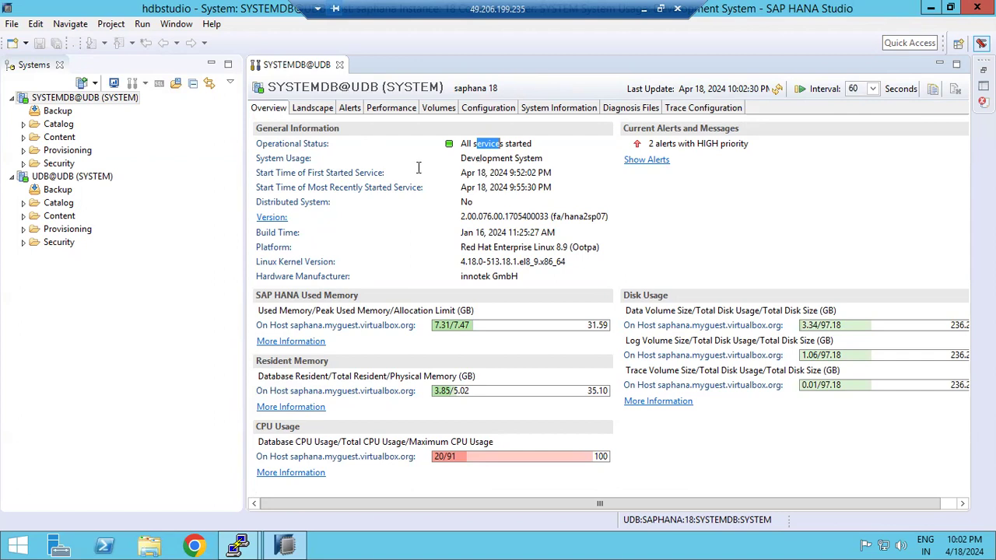
{"action": "left_click_drag", "start_coordinate": [467, 172], "coordinate": [550, 189]}
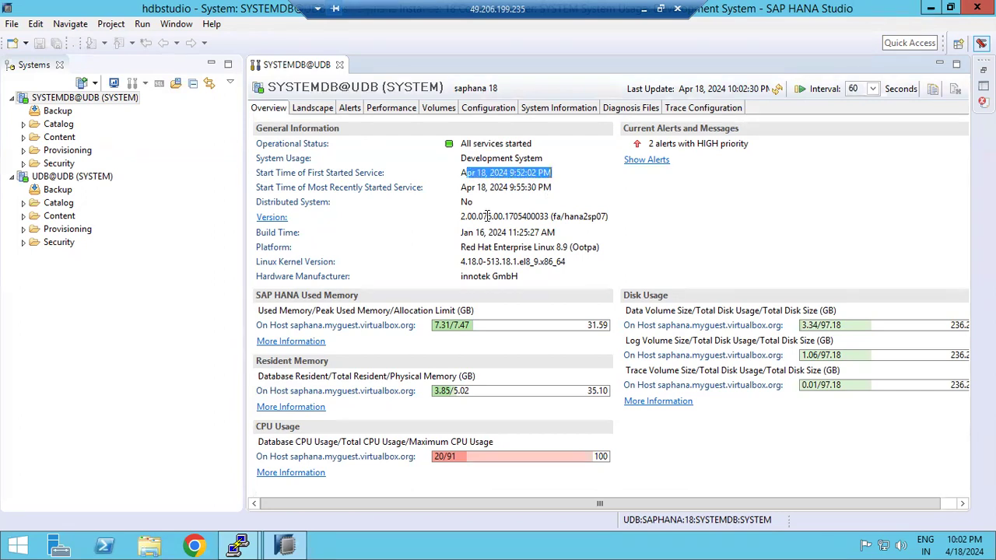
{"action": "left_click_drag", "start_coordinate": [548, 217], "coordinate": [477, 217]}
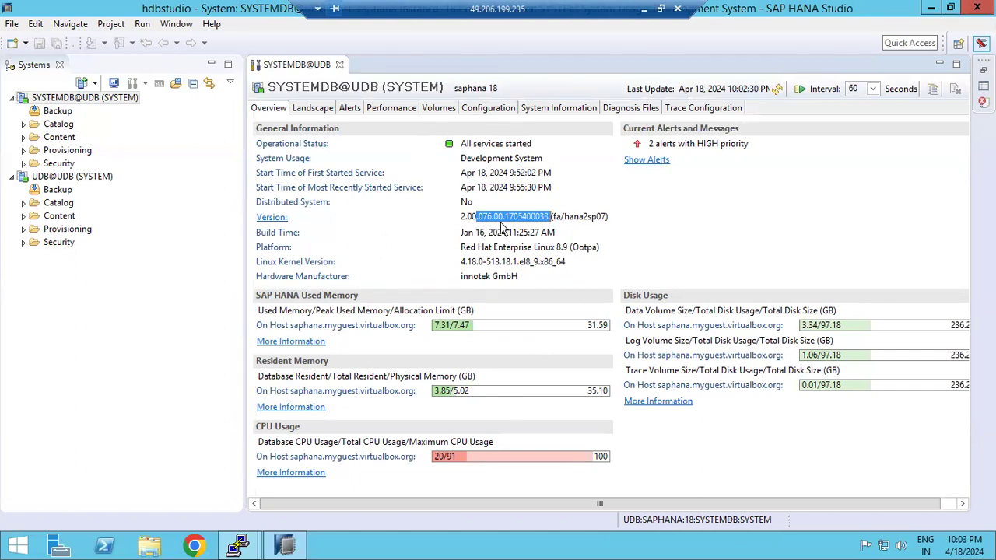
{"action": "left_click", "coordinate": [311, 109]}
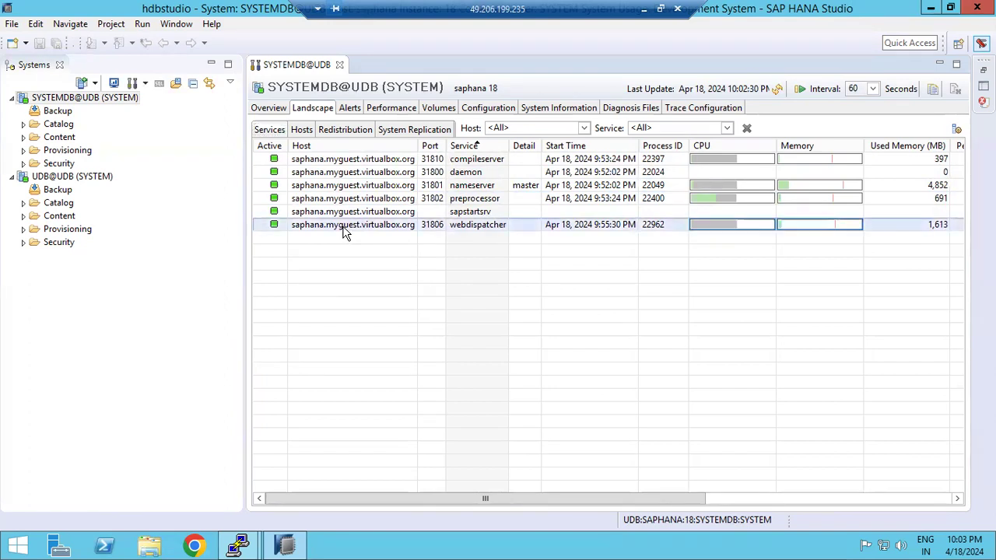
Inspect the preprocessor, daemon and compileserver rows in the Landscape Services table
{"action": "left_click", "coordinate": [351, 197]}
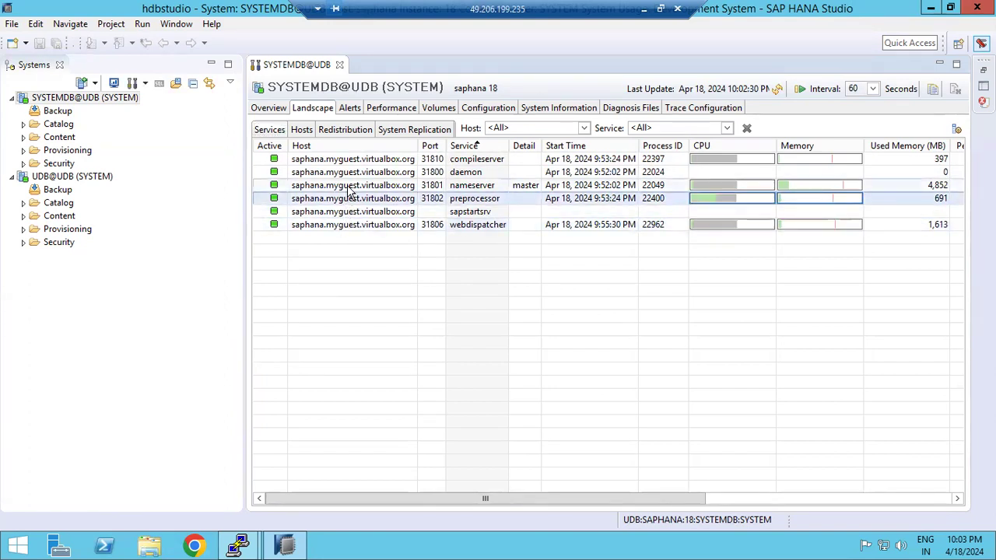
{"action": "left_click", "coordinate": [351, 185]}
{"action": "left_click", "coordinate": [352, 172]}
{"action": "left_click", "coordinate": [351, 160]}
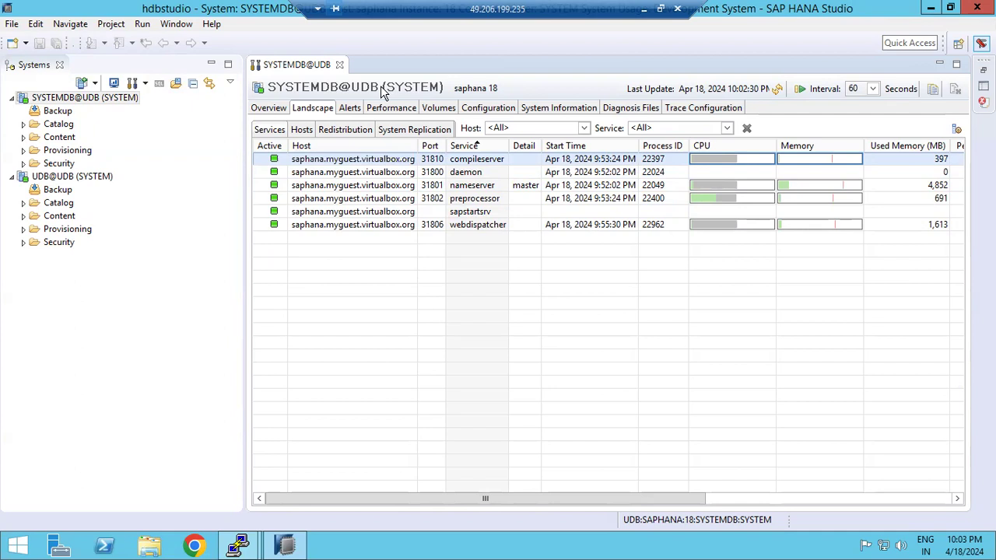
Review the nameserver, daemon and sapstartsrv service rows, then bring up the system's alerts
{"action": "mouse_move", "coordinate": [381, 89]}
{"action": "left_click", "coordinate": [312, 111]}
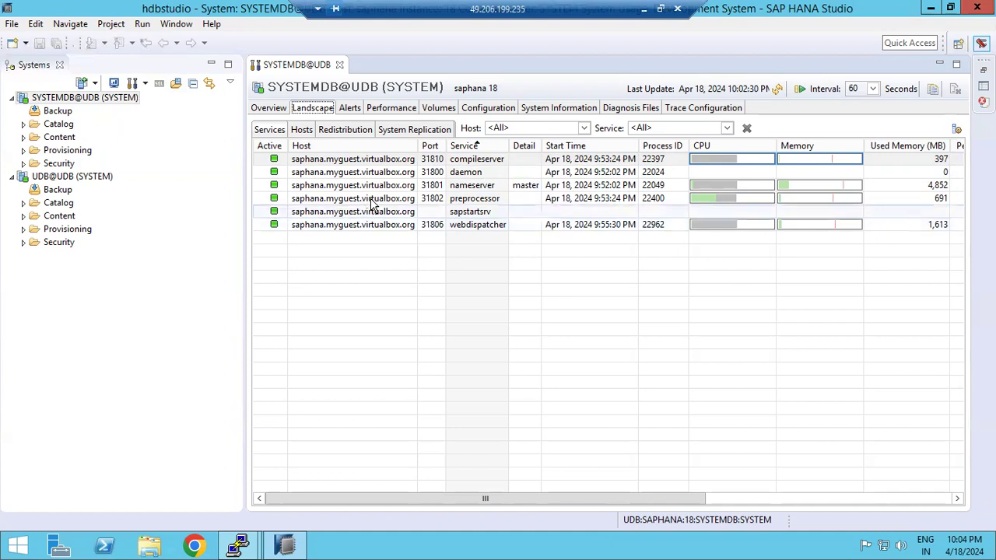
{"action": "left_click", "coordinate": [339, 186]}
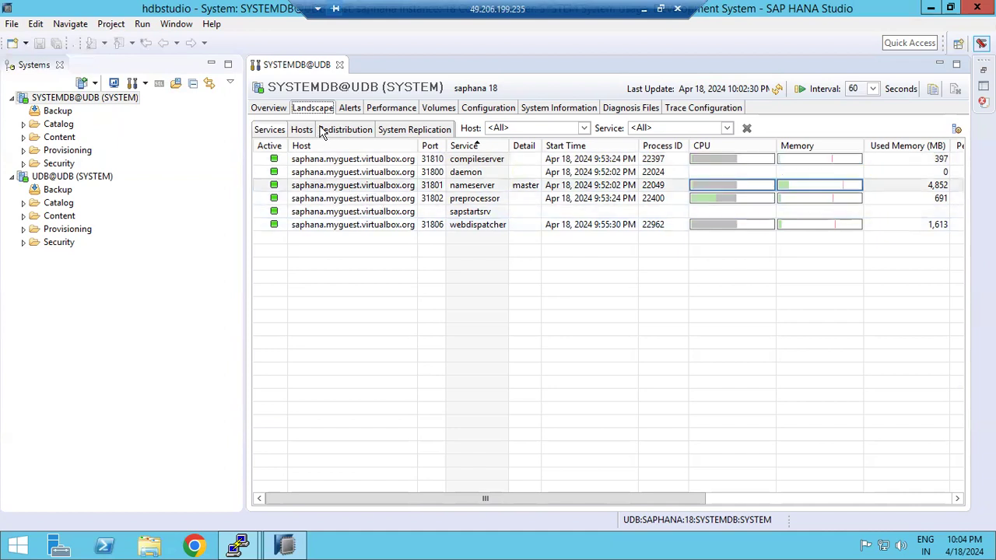
{"action": "left_click", "coordinate": [324, 172]}
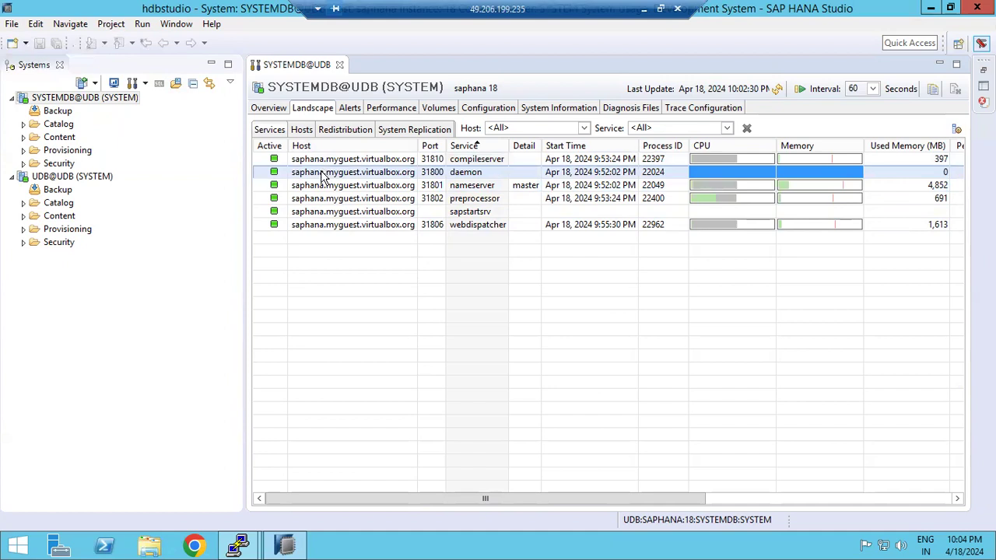
{"action": "left_click", "coordinate": [324, 185]}
{"action": "left_click", "coordinate": [325, 199]}
{"action": "left_click", "coordinate": [325, 212]}
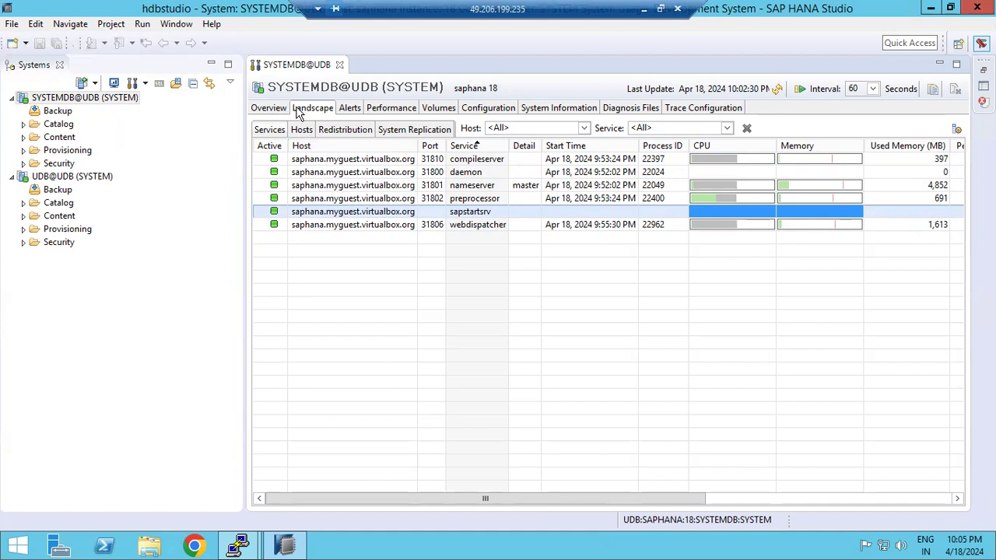
{"action": "left_click", "coordinate": [352, 109]}
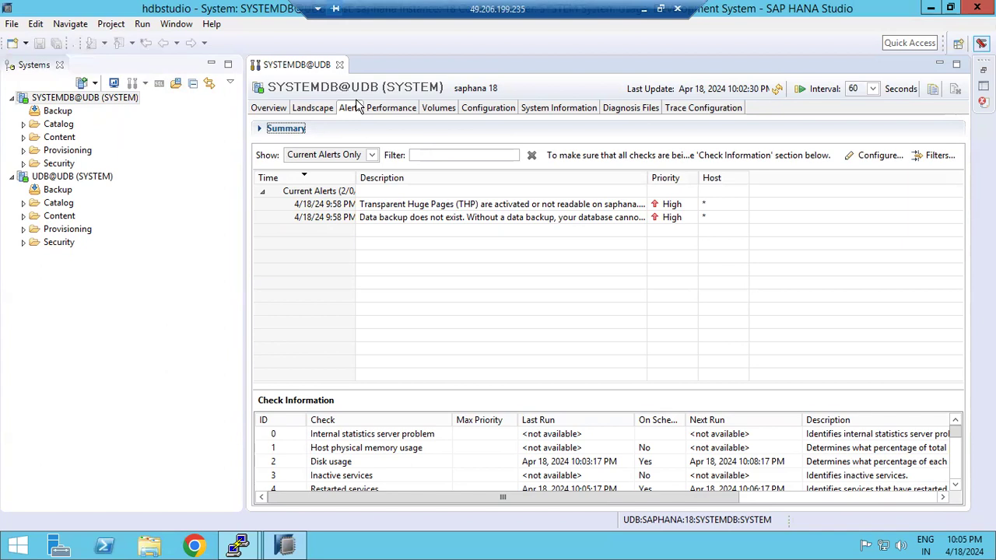
Read the high-priority alert reporting that no data backup exists
{"action": "left_click", "coordinate": [389, 220]}
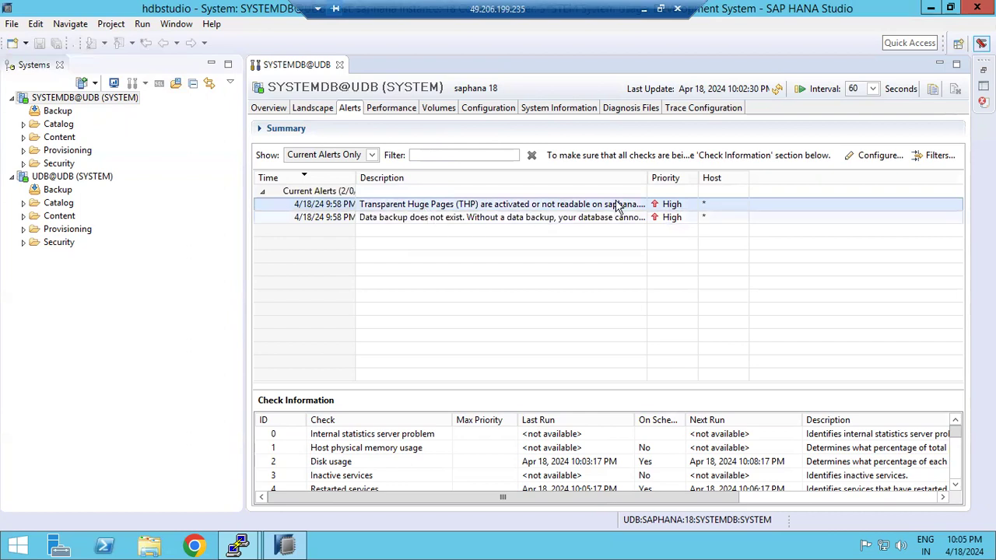
Open Configure Check Settings and review the sender, SMTP server (port 25) and recipient fields
{"action": "left_click", "coordinate": [869, 157]}
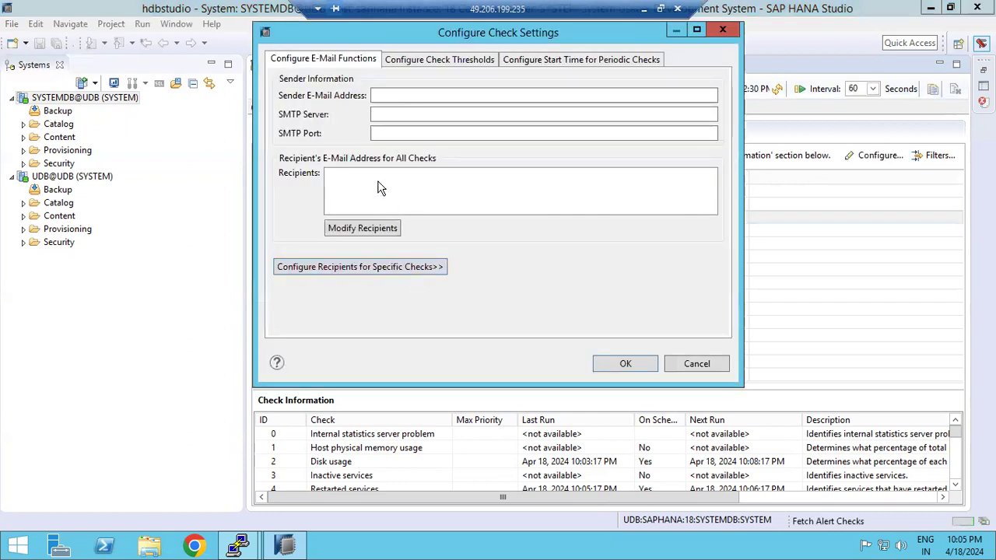
{"action": "left_click", "coordinate": [398, 96]}
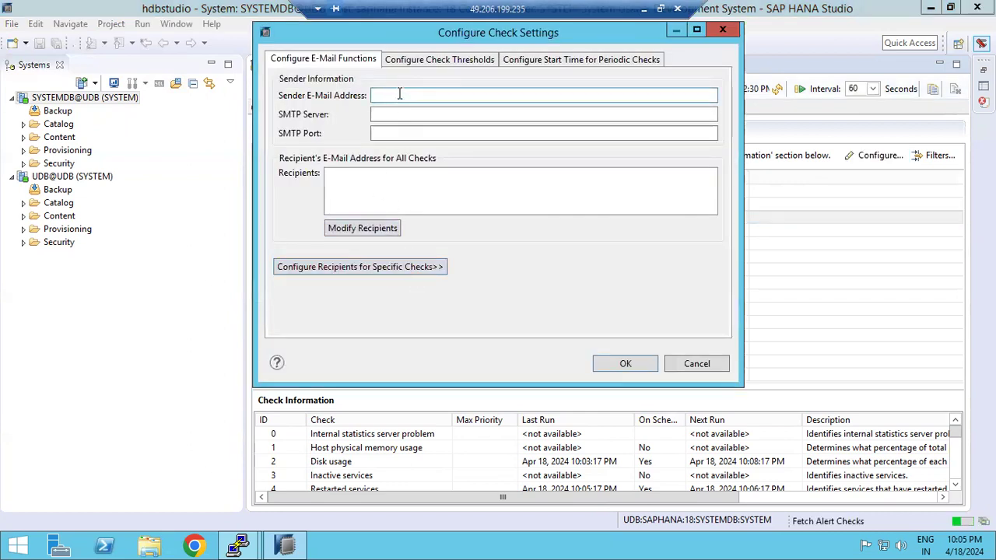
{"action": "left_click", "coordinate": [399, 114]}
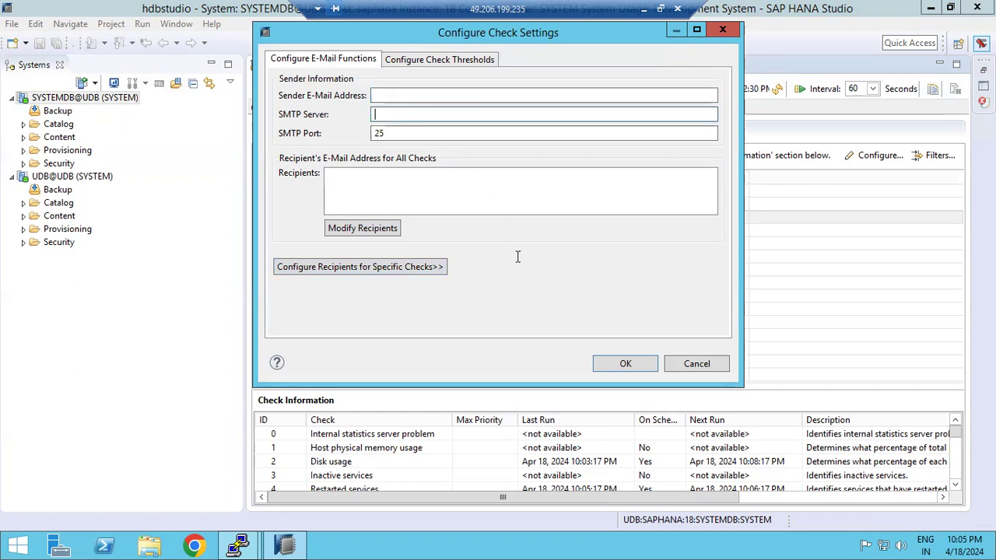
{"action": "left_click", "coordinate": [366, 227]}
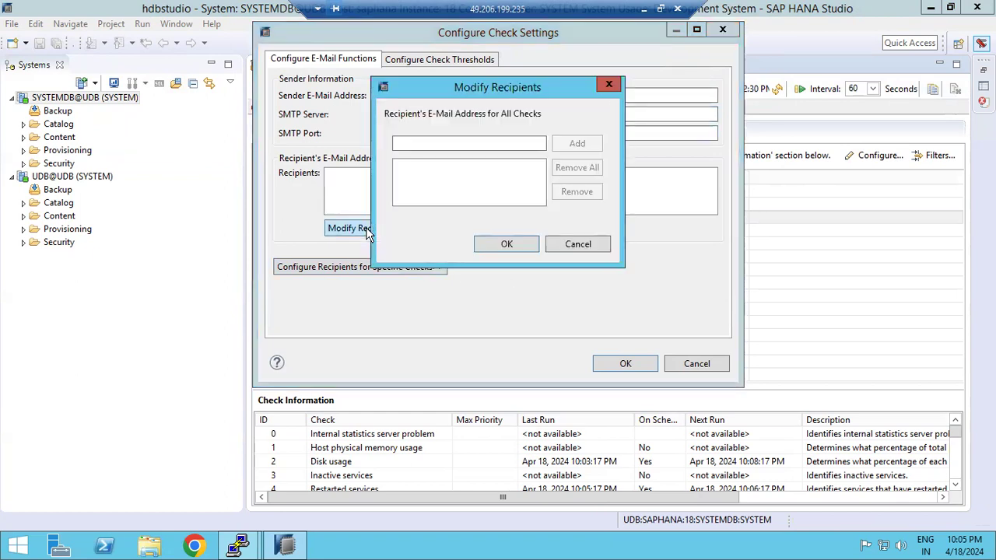
{"action": "left_click", "coordinate": [579, 244]}
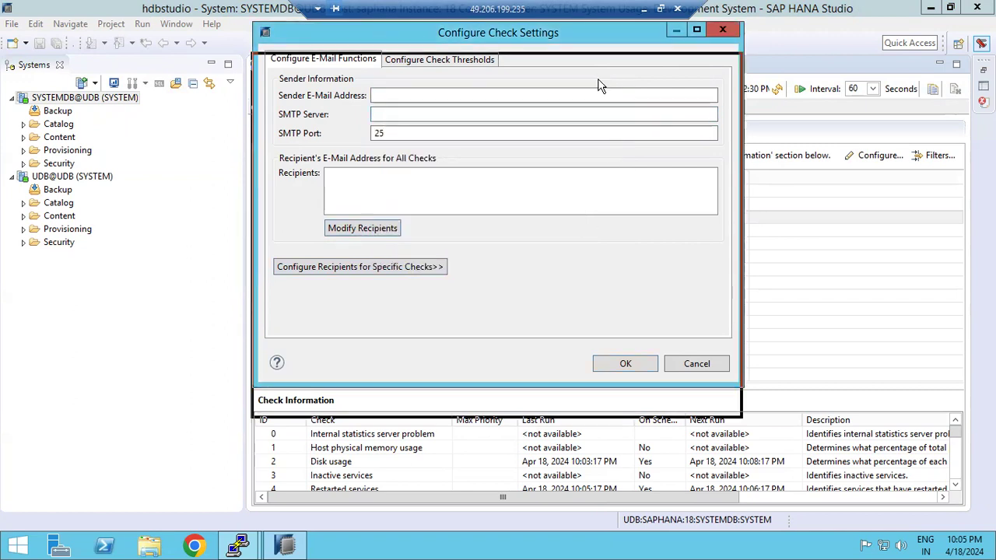
{"action": "left_click_drag", "start_coordinate": [597, 84], "coordinate": [597, 83]}
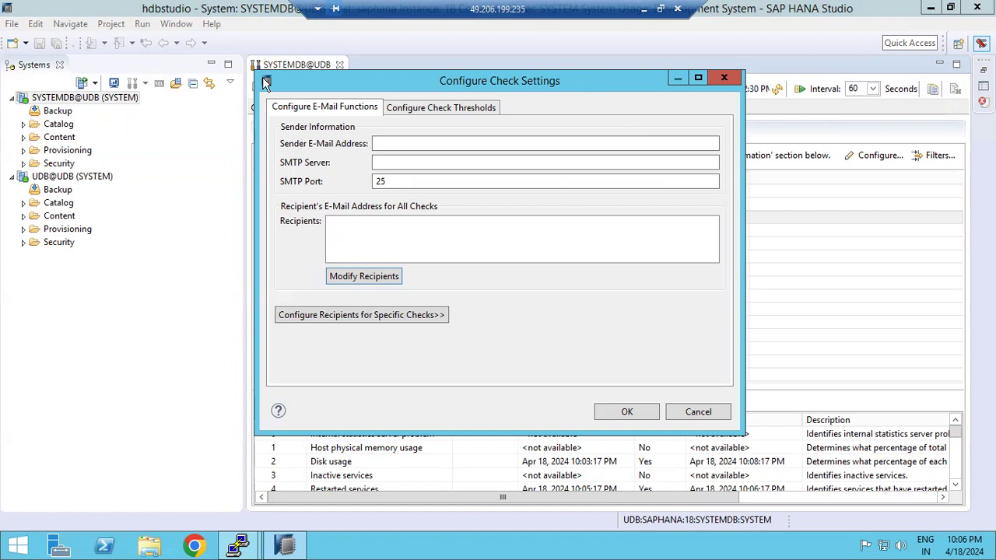
Enter a recipient e-mail address in Modify Recipients, add it, and save the check settings
{"action": "left_click", "coordinate": [347, 285]}
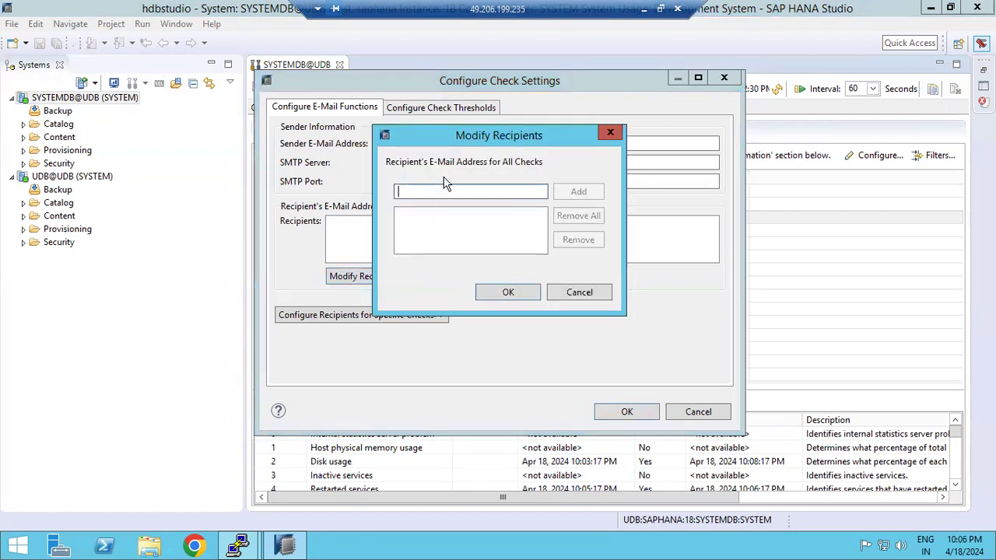
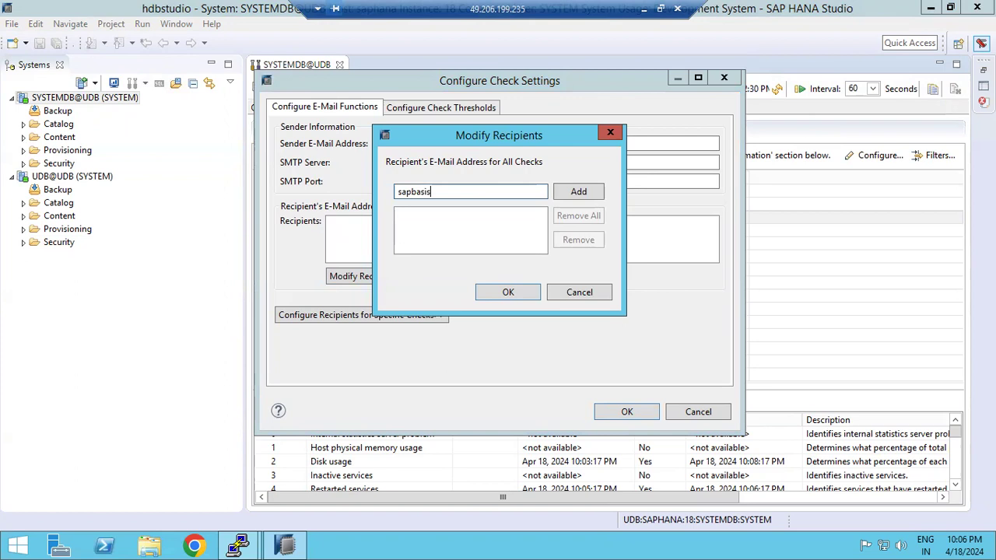
{"action": "left_click", "coordinate": [596, 195]}
{"action": "left_click", "coordinate": [509, 294]}
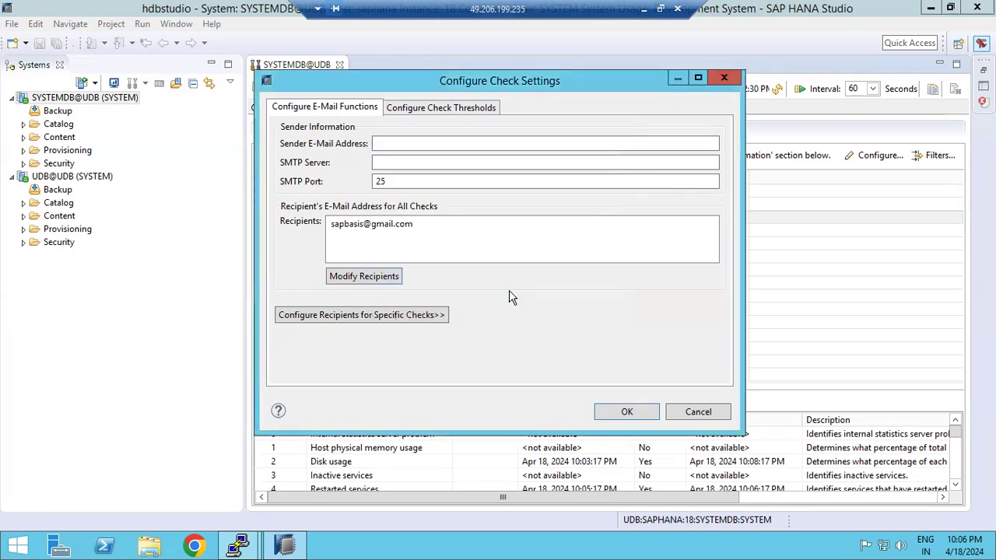
{"action": "left_click", "coordinate": [358, 224]}
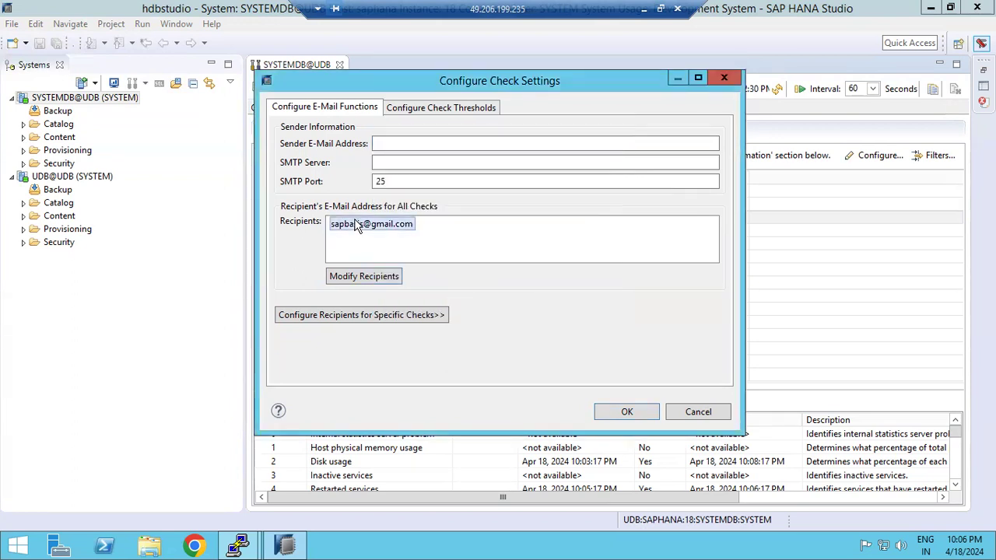
{"action": "left_click", "coordinate": [605, 416]}
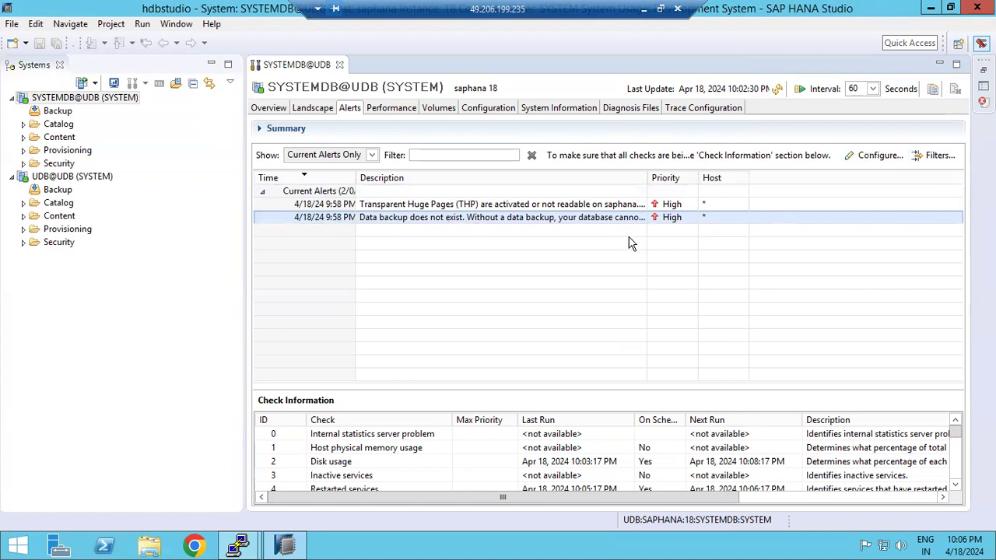
Set the Alerts Show filter to All Alerts, grouped from Last 15 Mins to Older
{"action": "left_click", "coordinate": [373, 155]}
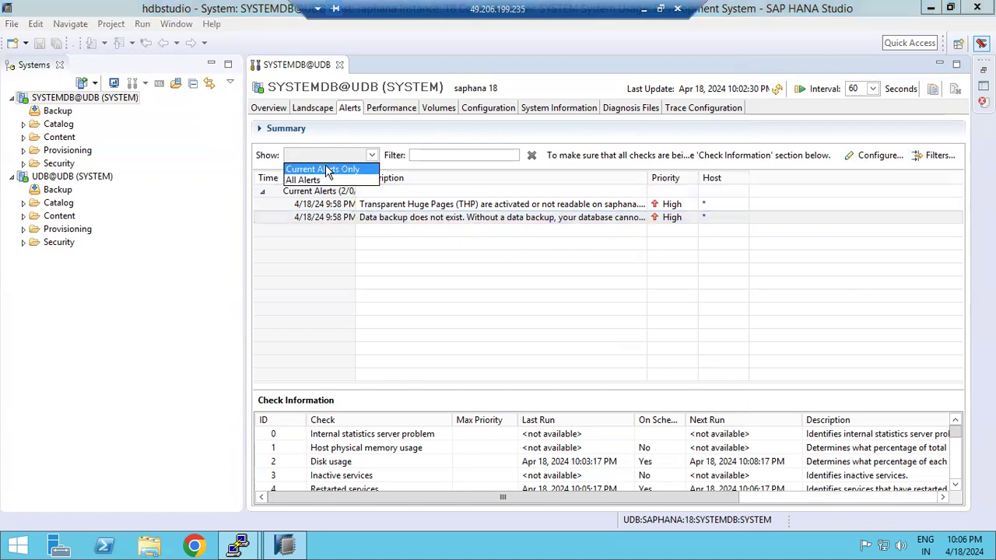
{"action": "left_click", "coordinate": [311, 180]}
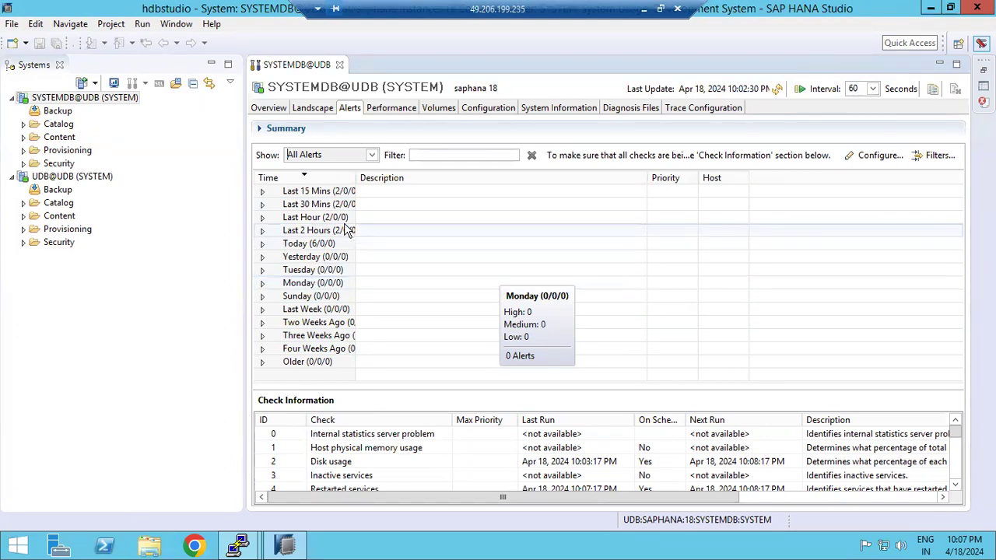
{"action": "mouse_move", "coordinate": [346, 231]}
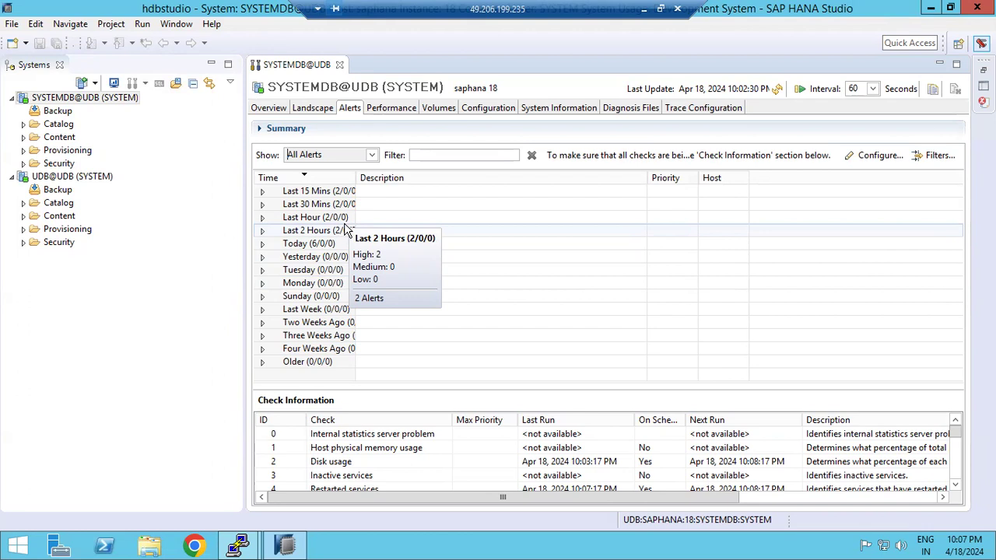
{"action": "left_click", "coordinate": [314, 109]}
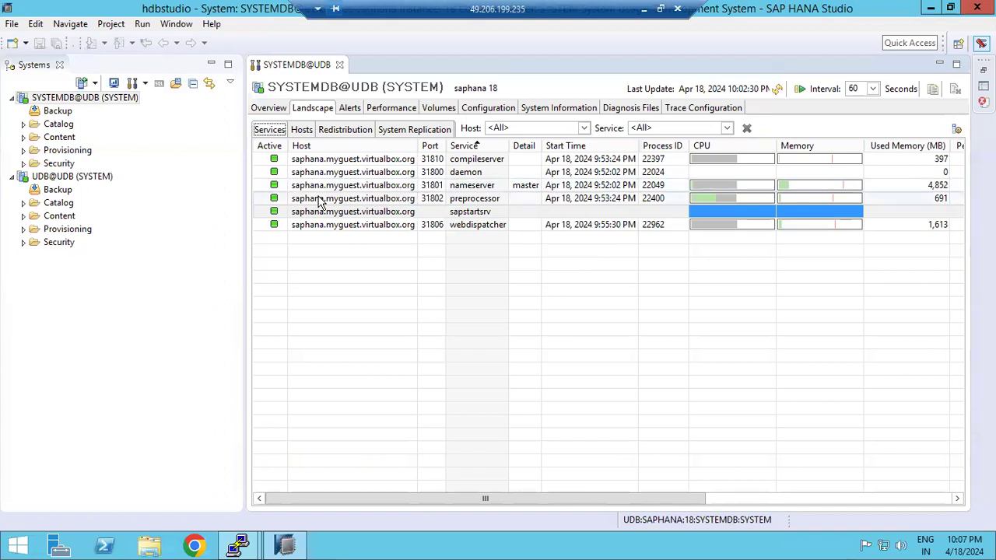
{"action": "left_click", "coordinate": [350, 109]}
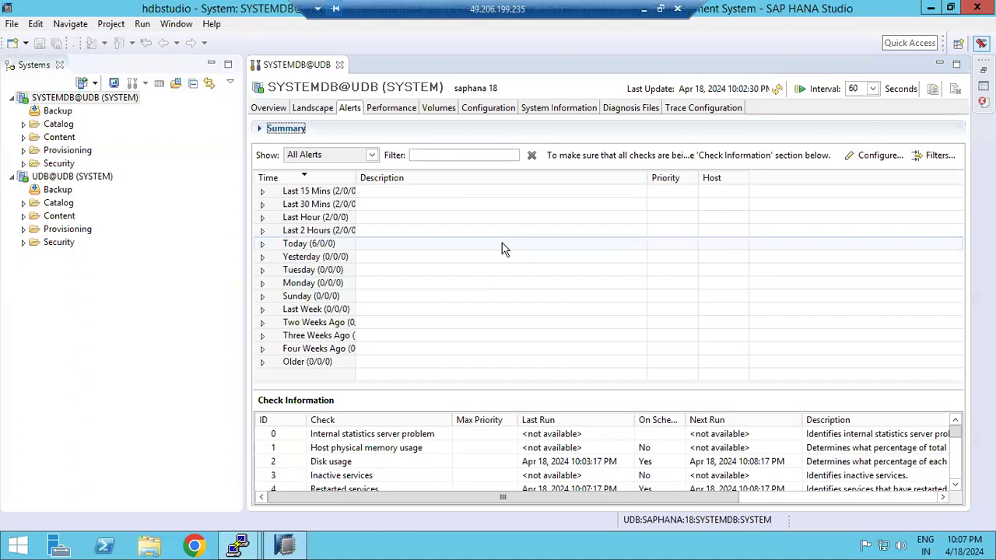
{"action": "left_click", "coordinate": [323, 109]}
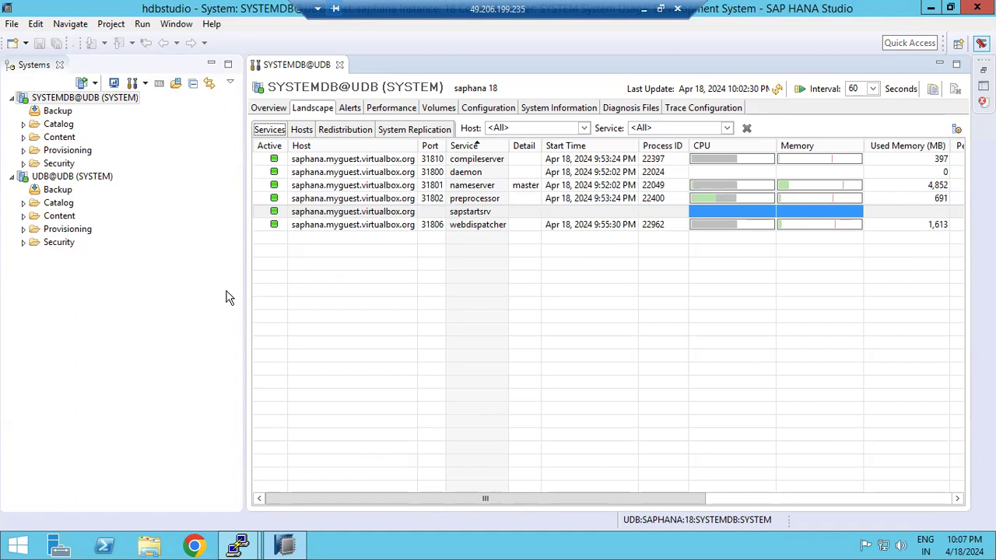
{"action": "left_click", "coordinate": [349, 109]}
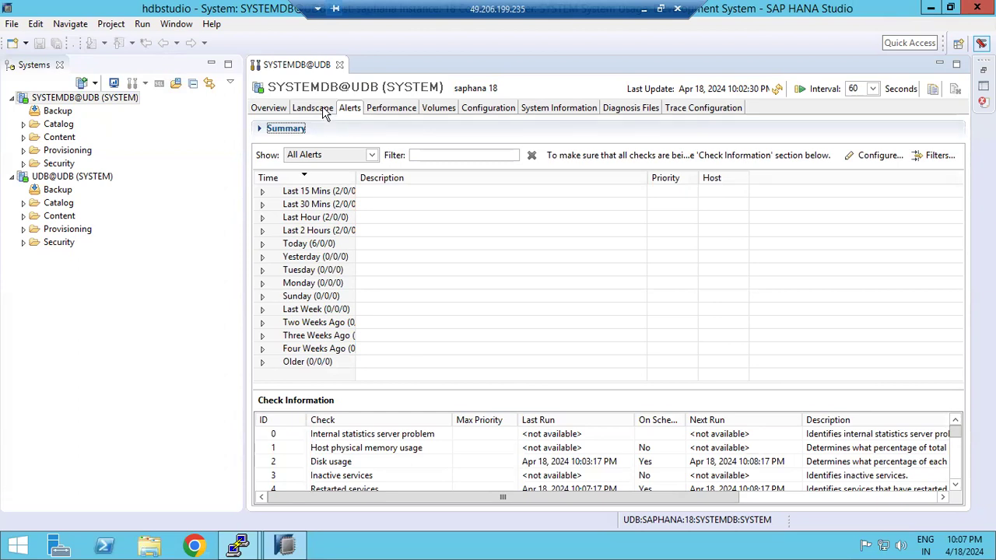
Return to the SYSTEMDB@UDB Overview, then open the UDB@UDB (SYSTEM) tenant's admin console
{"action": "left_click", "coordinate": [273, 108]}
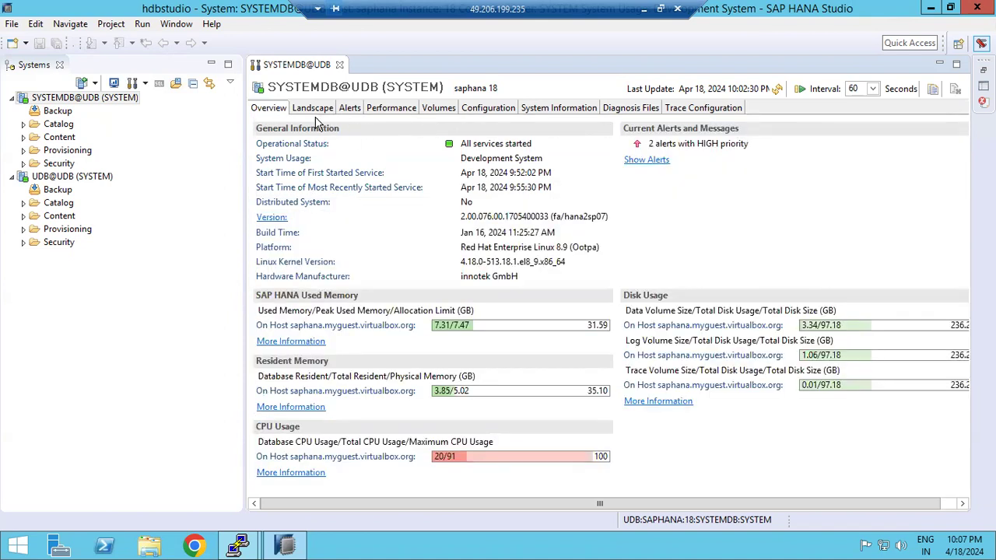
{"action": "left_click", "coordinate": [50, 177]}
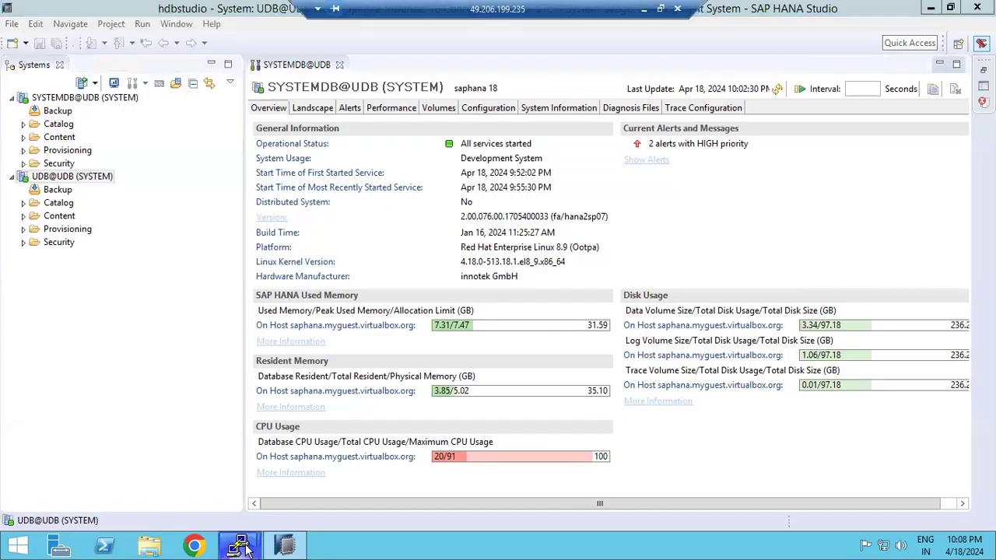
In the second PuTTY session, show free memory in gigabytes with free -g
{"action": "left_click", "coordinate": [246, 550]}
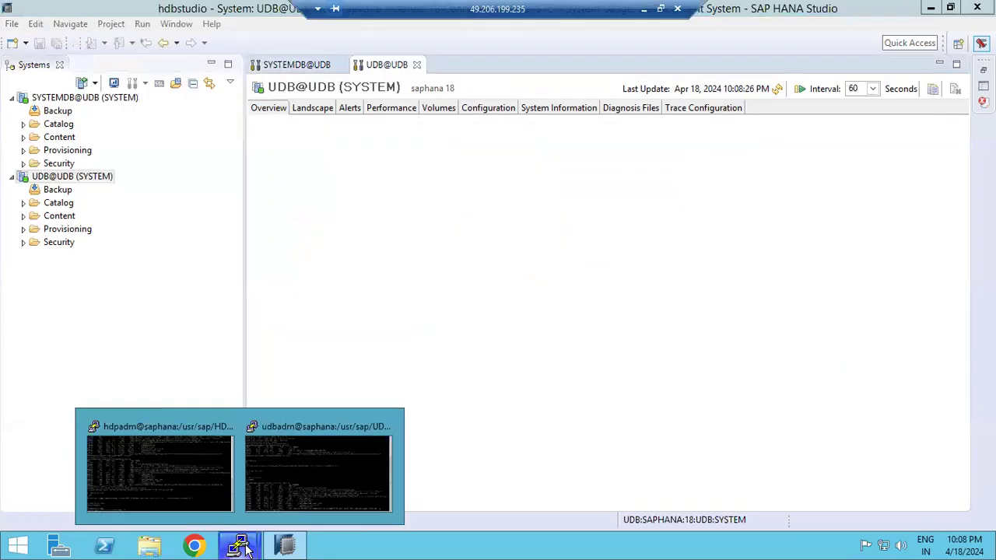
{"action": "mouse_move", "coordinate": [246, 550]}
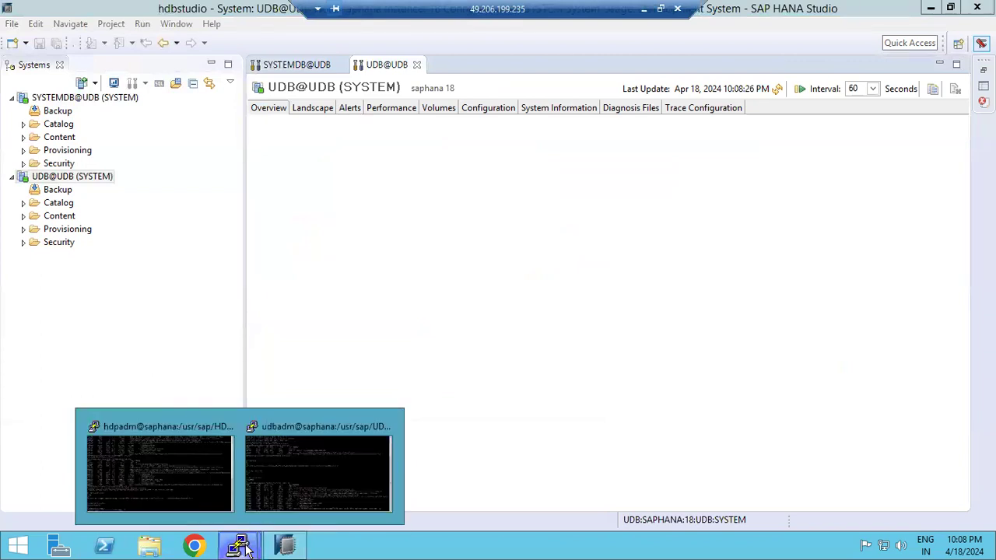
{"action": "left_click", "coordinate": [285, 492]}
{"action": "type", "text": "free -g"}
{"action": "key", "text": "Return"}
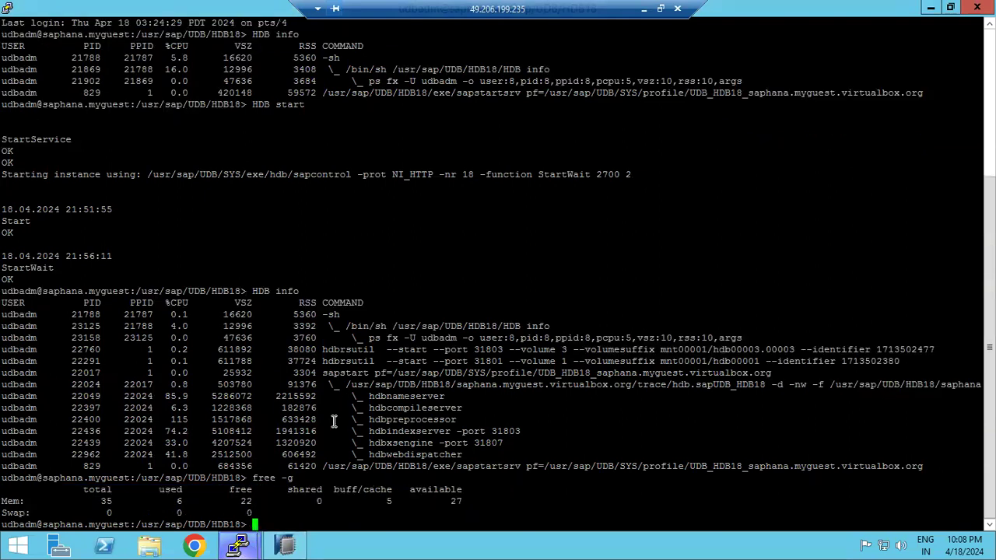
Run top, highlight hdbpreprocessor's 201.3 CPU value and name, then quit top
{"action": "type", "text": "top"}
{"action": "key", "text": "Return"}
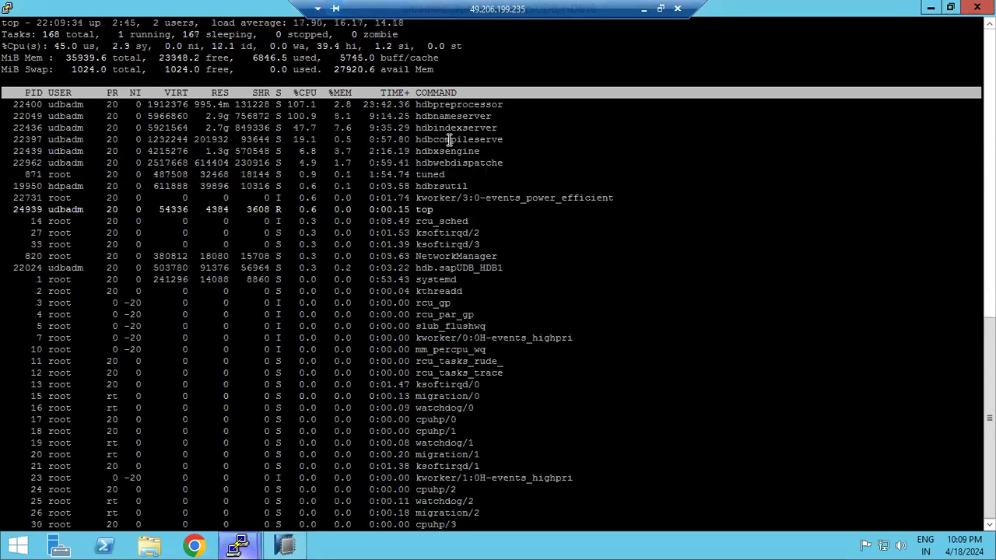
{"action": "left_click_drag", "start_coordinate": [9, 109], "coordinate": [395, 157]}
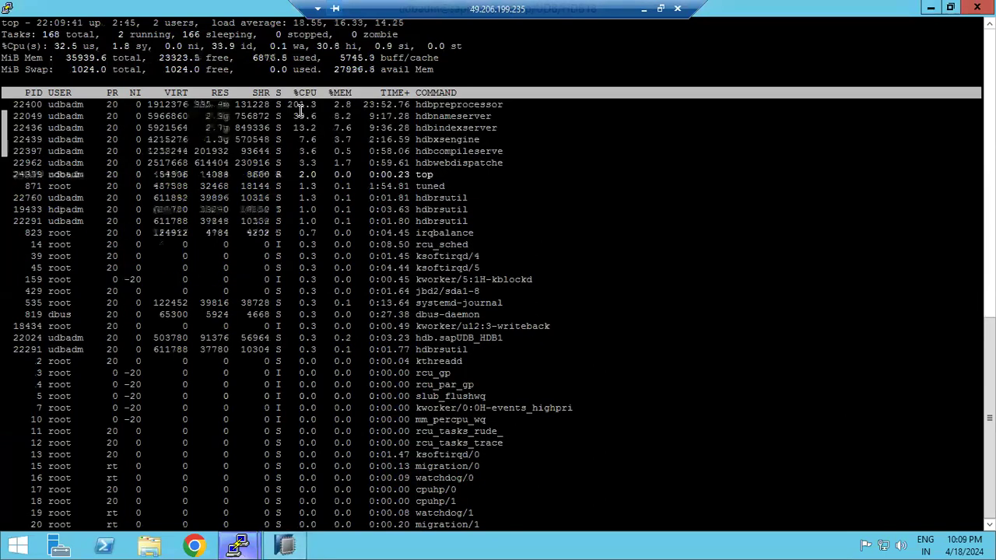
{"action": "double_click", "coordinate": [297, 104]}
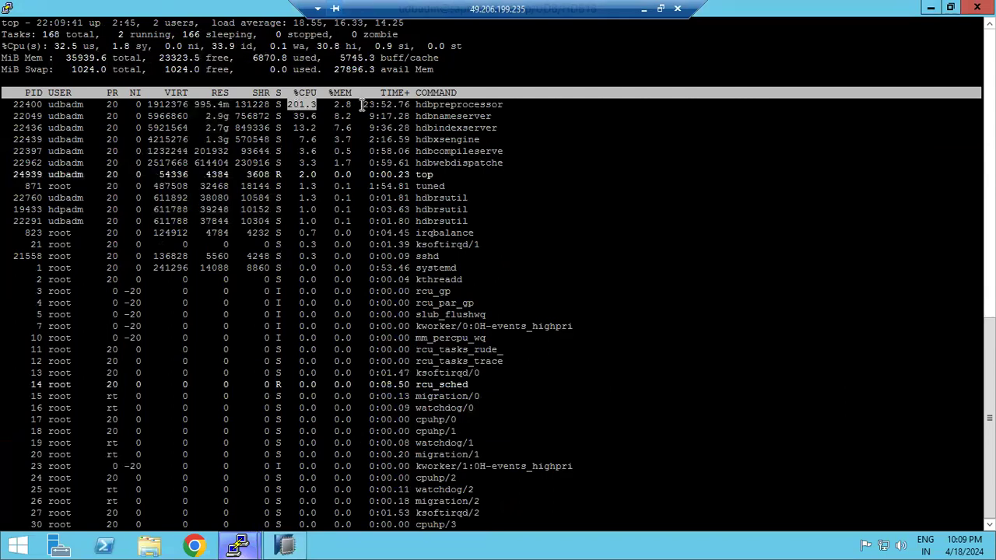
{"action": "double_click", "coordinate": [446, 106]}
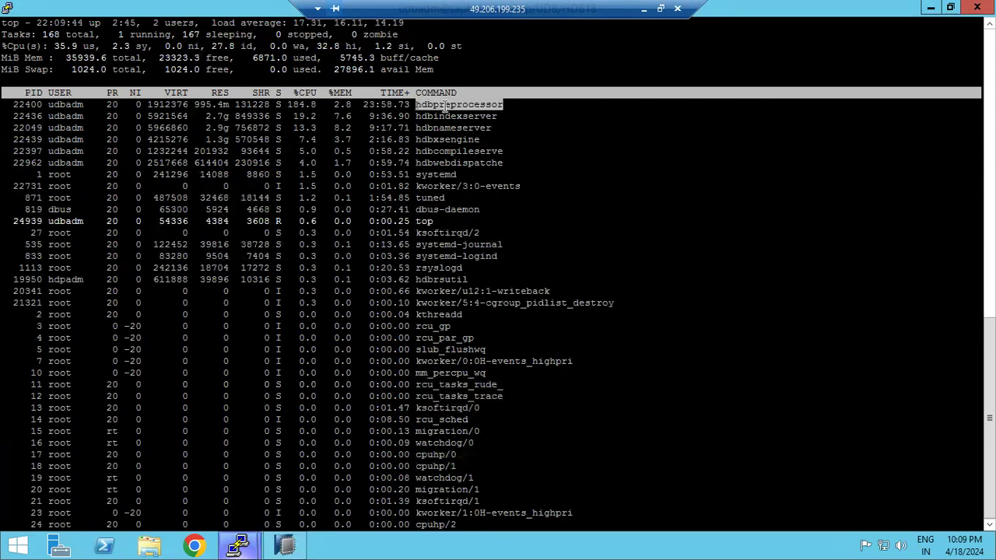
{"action": "key", "text": "q"}
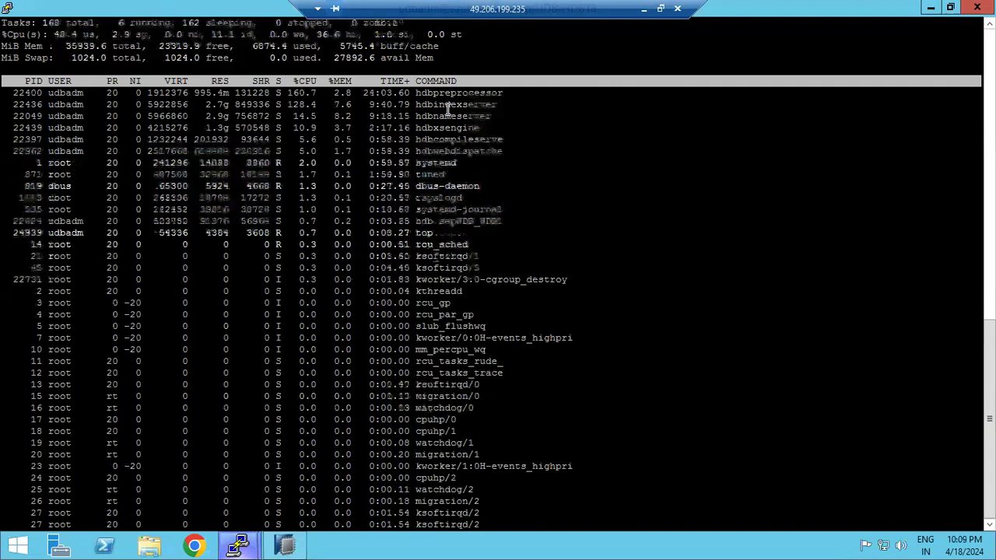
{"action": "left_click", "coordinate": [286, 544]}
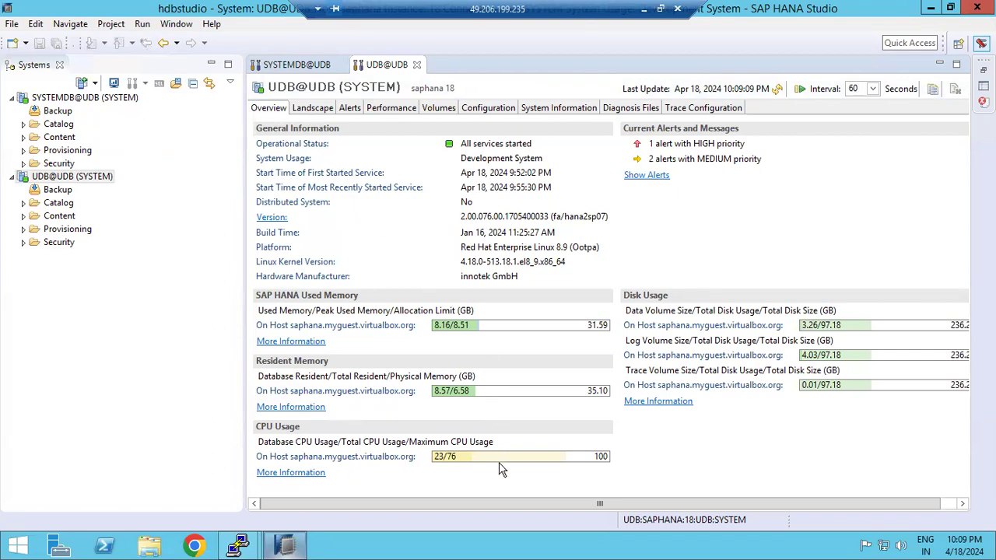
Open the UDB tenant's Landscape, select its xsengine, preprocessor and nameserver rows, then switch to SYSTEMDB@UDB
{"action": "mouse_move", "coordinate": [465, 460]}
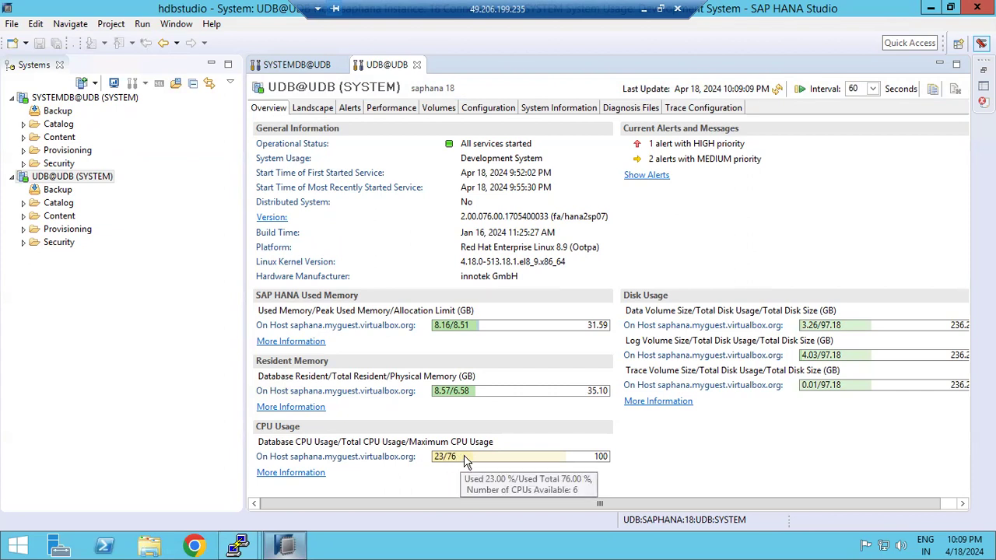
{"action": "left_click", "coordinate": [312, 108]}
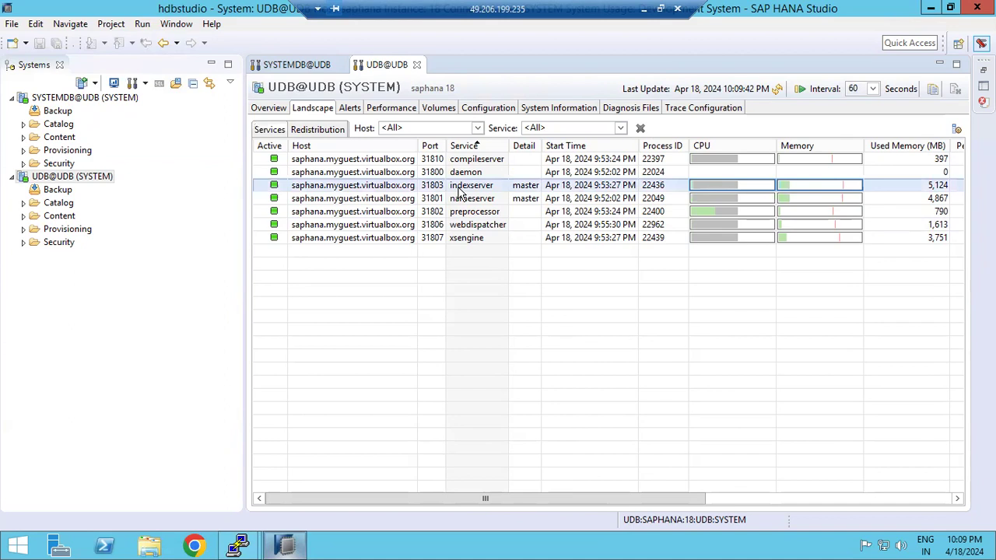
{"action": "left_click", "coordinate": [455, 242]}
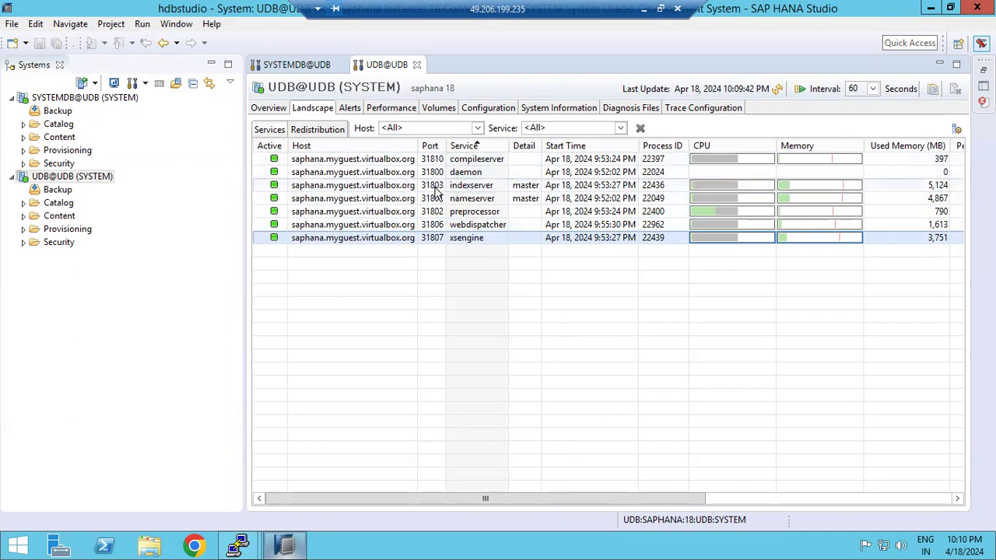
{"action": "left_click", "coordinate": [438, 213]}
{"action": "left_click", "coordinate": [437, 201]}
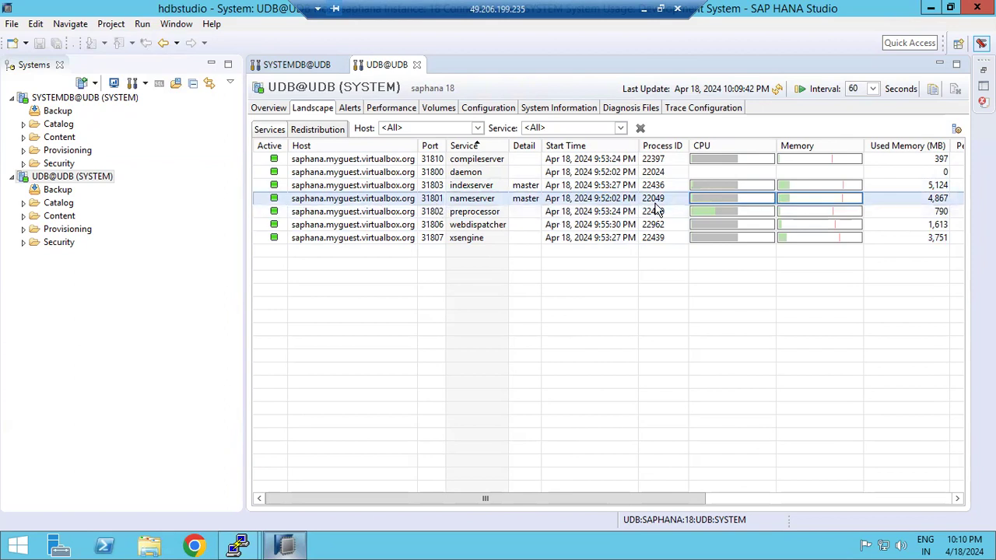
{"action": "left_click", "coordinate": [257, 70]}
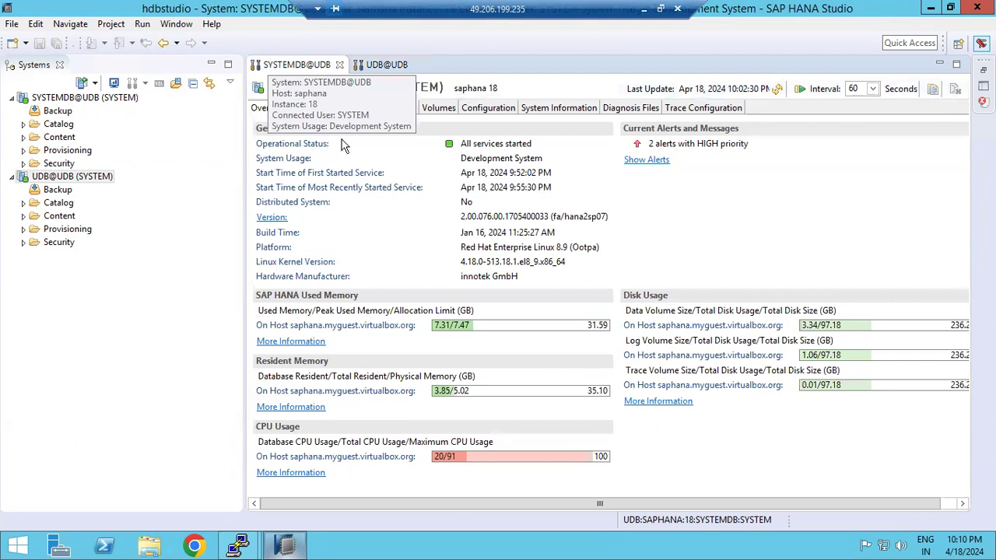
Show SYSTEMDB@UDB's six-service Landscape list, then switch back to the UDB@UDB tab
{"action": "left_click", "coordinate": [321, 108]}
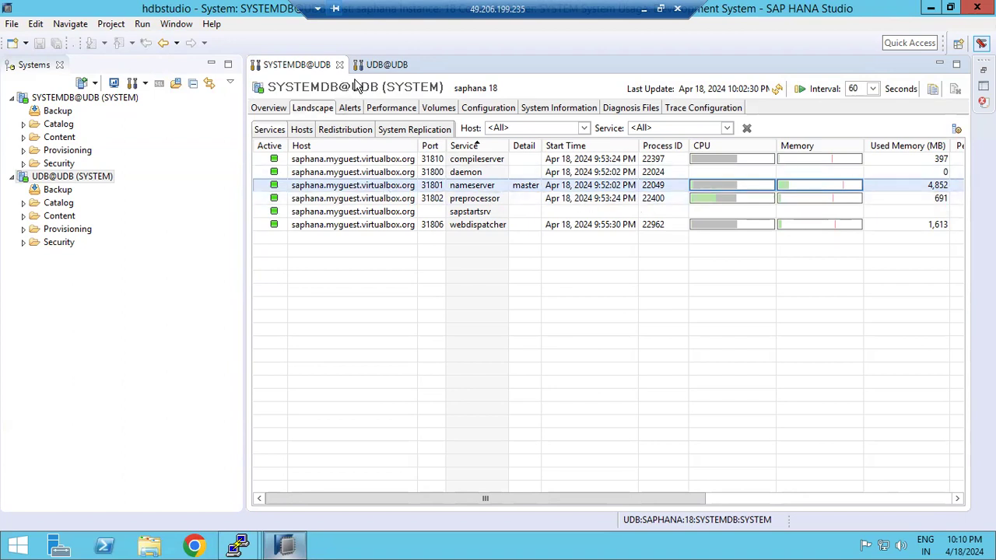
{"action": "left_click", "coordinate": [385, 65]}
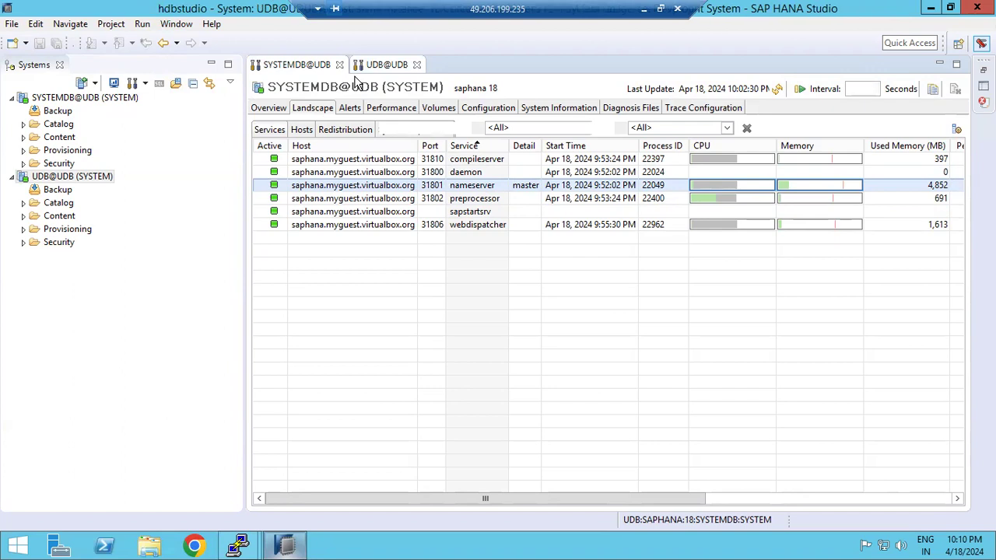
Select UDB@UDB's nameserver, indexserver and xsengine rows, then return to SYSTEMDB@UDB
{"action": "left_click", "coordinate": [652, 201]}
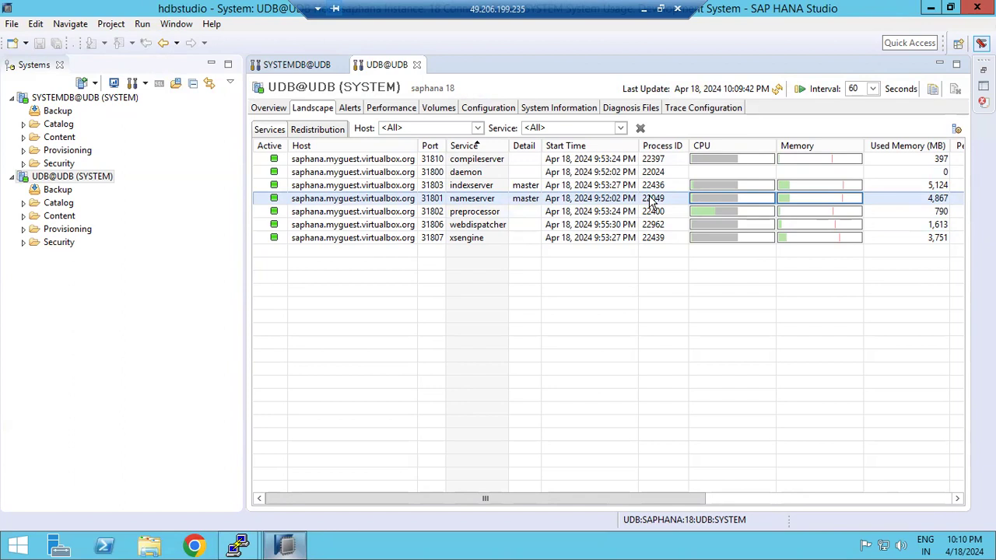
{"action": "left_click", "coordinate": [458, 189]}
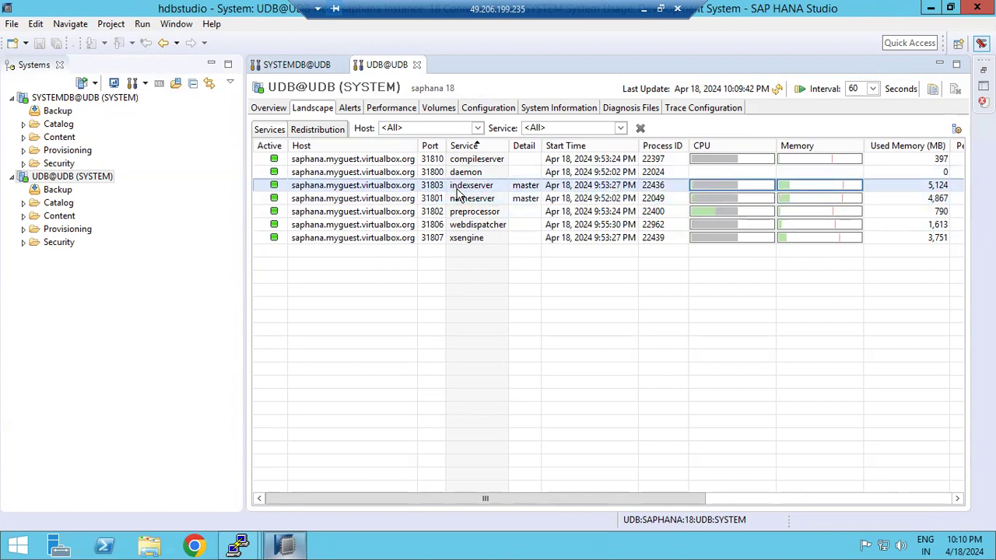
{"action": "left_click", "coordinate": [456, 242]}
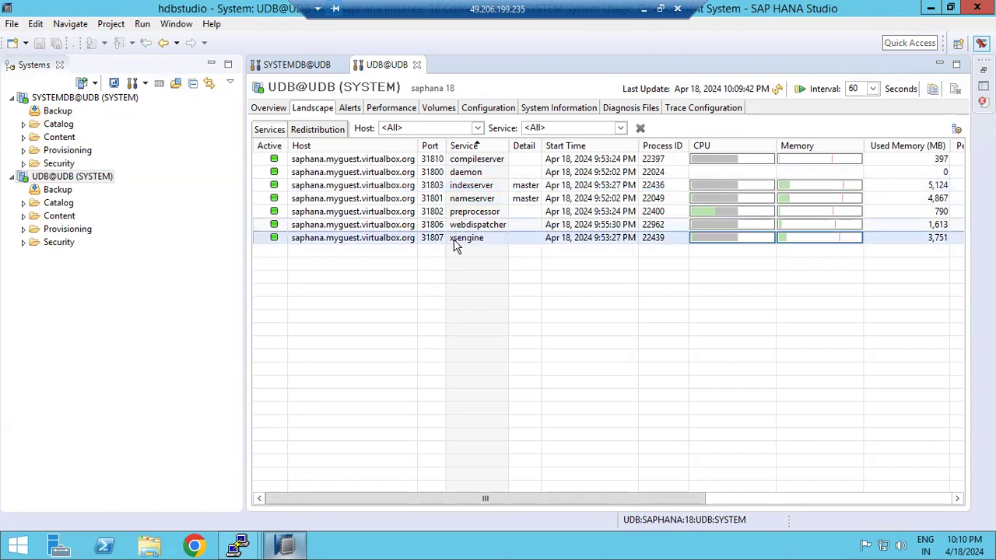
{"action": "left_click", "coordinate": [294, 64]}
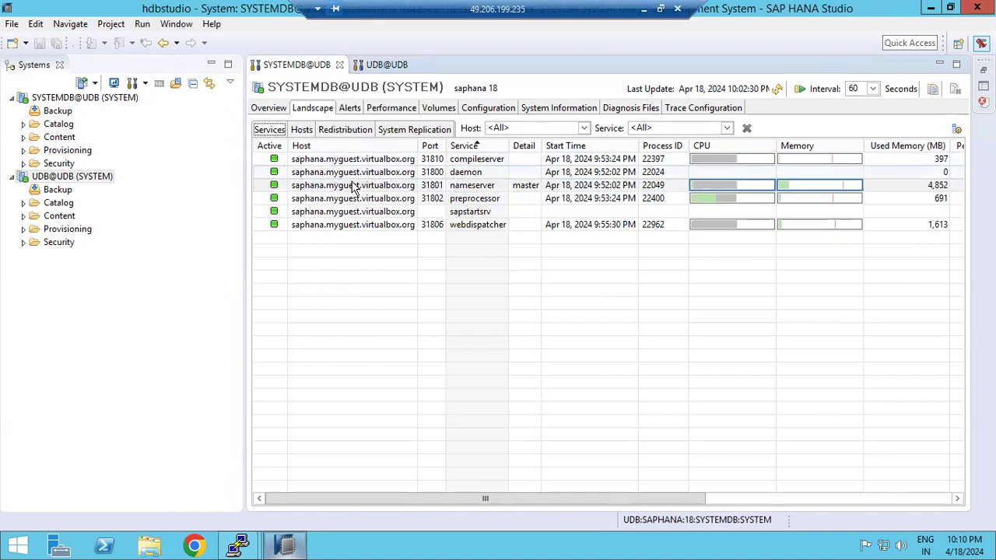
Show SYSTEMDB's Hosts sub-tab with the host as nameserver MASTER, then minimize the remote desktop
{"action": "left_click", "coordinate": [305, 133]}
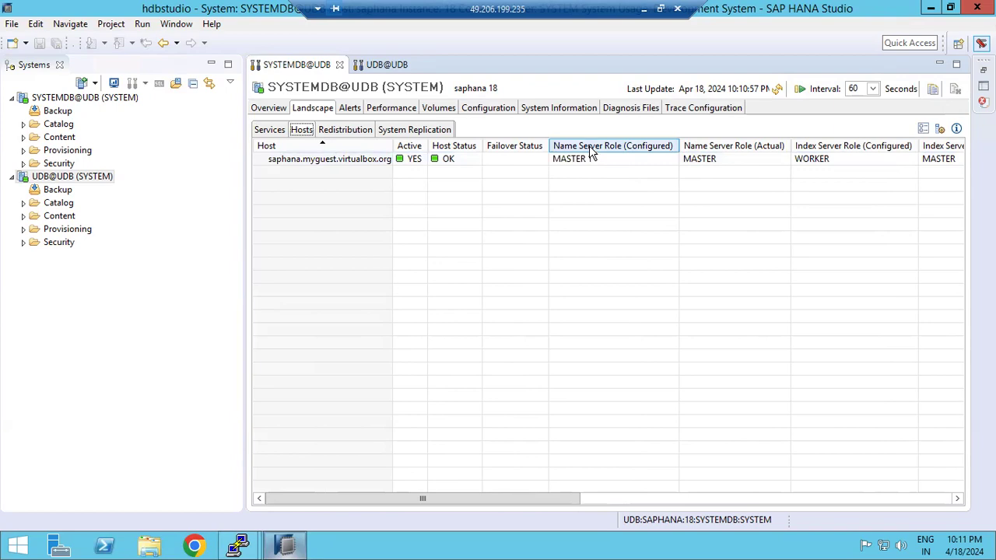
{"action": "left_click", "coordinate": [642, 10]}
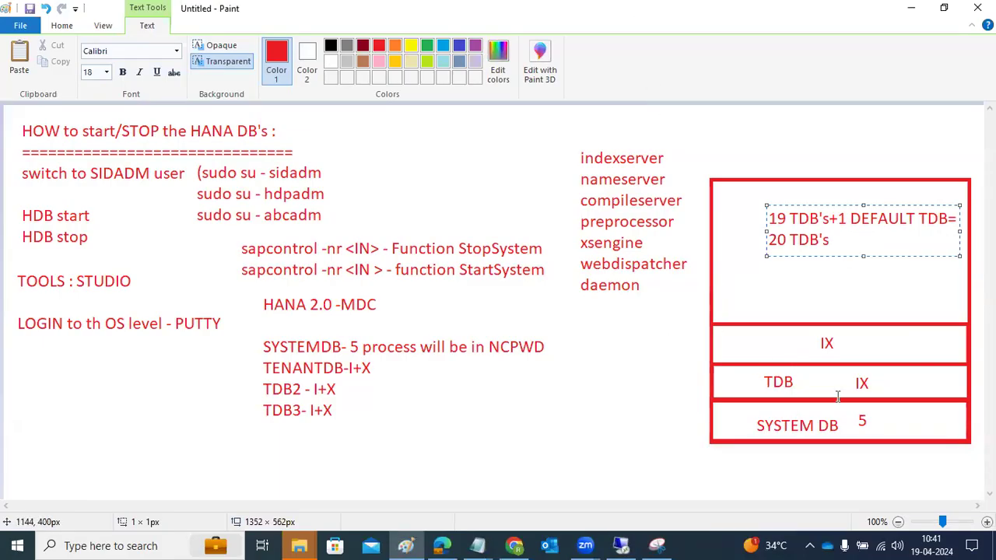
Add the Paint note 'Name server main SYSTEM DB' beside SYSTEM DB's 5
{"action": "left_click", "coordinate": [878, 418]}
{"action": "left_click", "coordinate": [878, 418]}
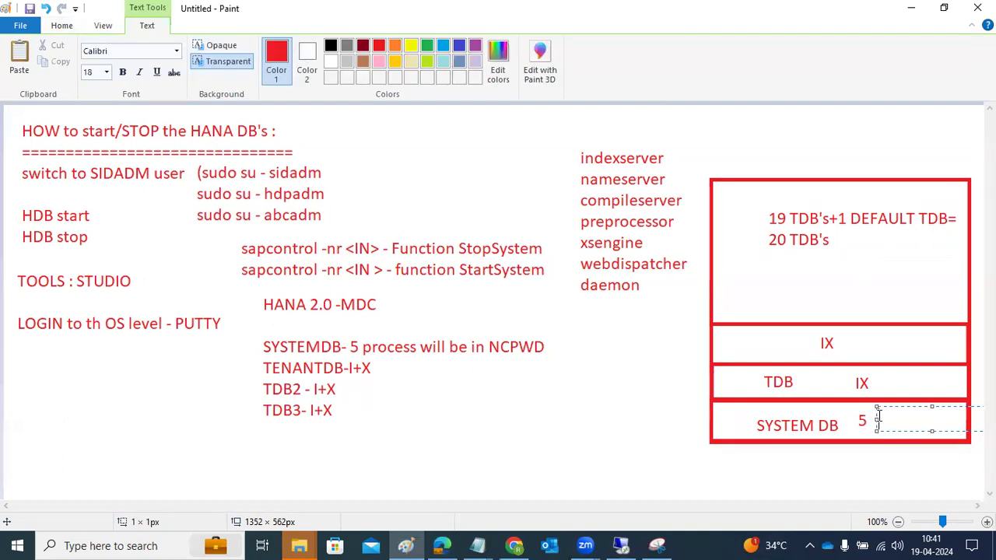
{"action": "type", "text": "Name server main"}
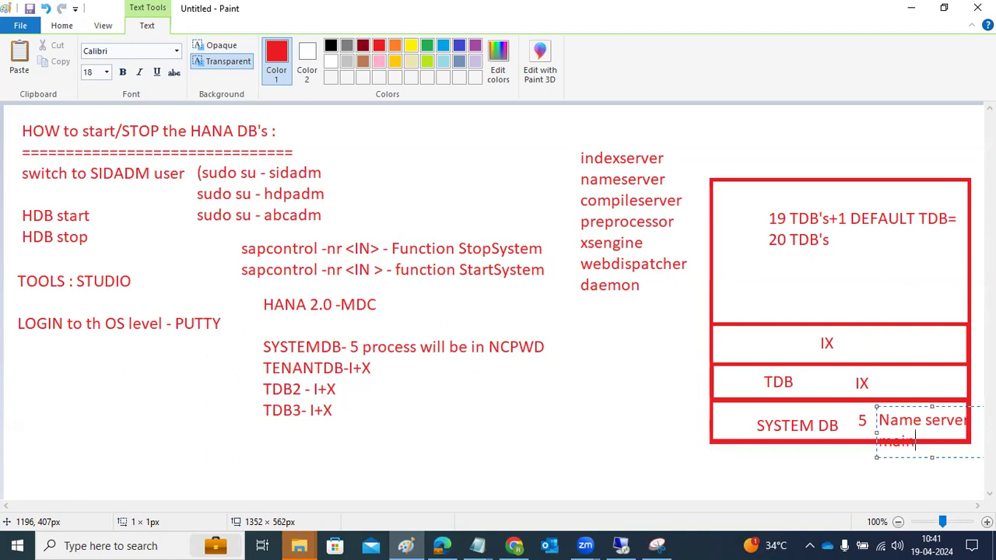
{"action": "type", "text": " SYSTEM DB"}
{"action": "left_click", "coordinate": [810, 380]}
Start the TDB-row note 'INDEXserver is the ,acin' and return to the remote Studio session
{"action": "left_click", "coordinate": [809, 380]}
{"action": "type", "text": "IN"}
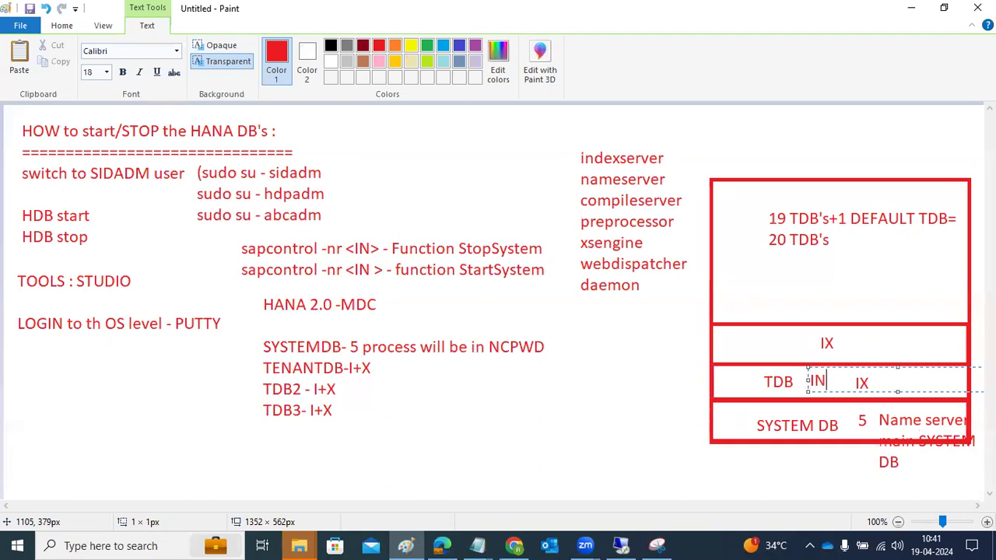
{"action": "type", "text": "DEXserver is the ,aci"}
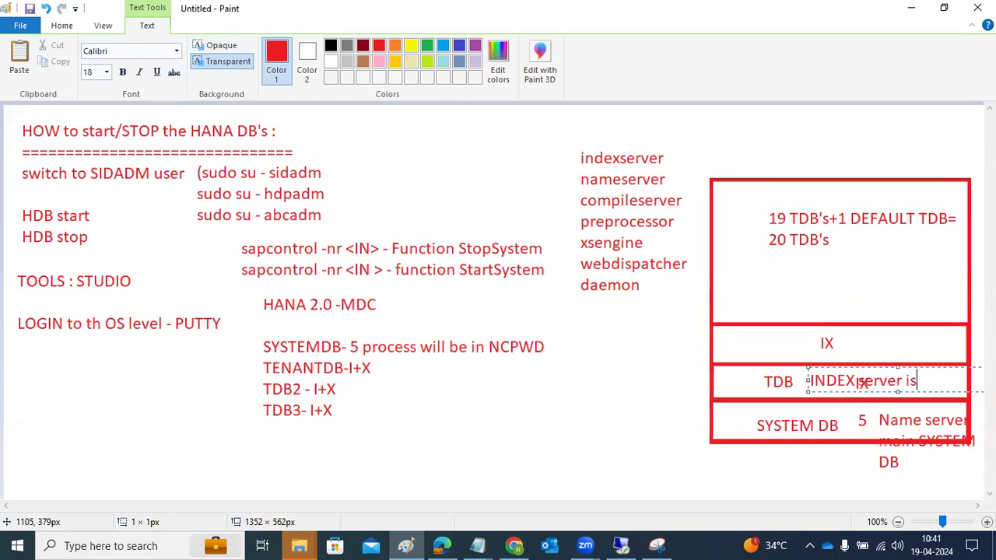
{"action": "type", "text": "n"}
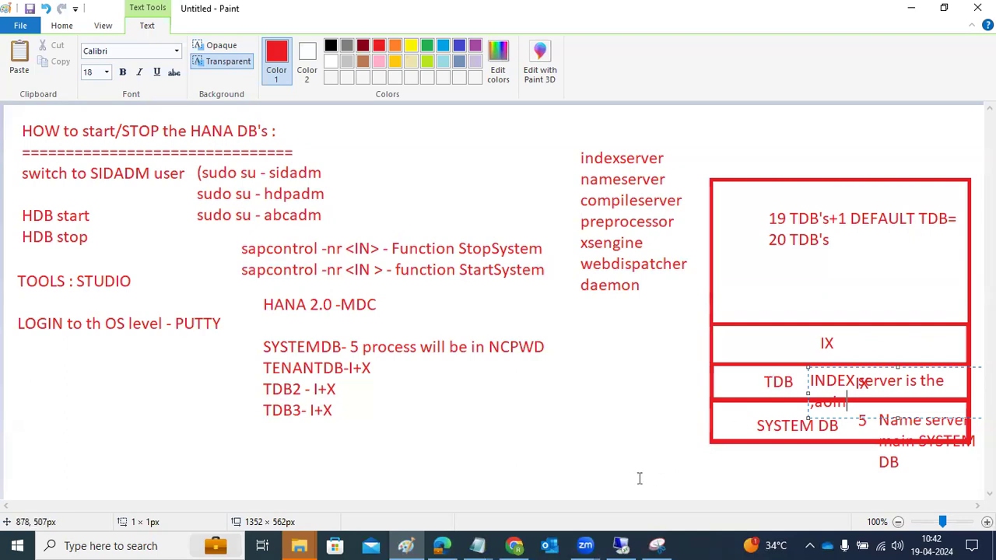
{"action": "left_click", "coordinate": [620, 546]}
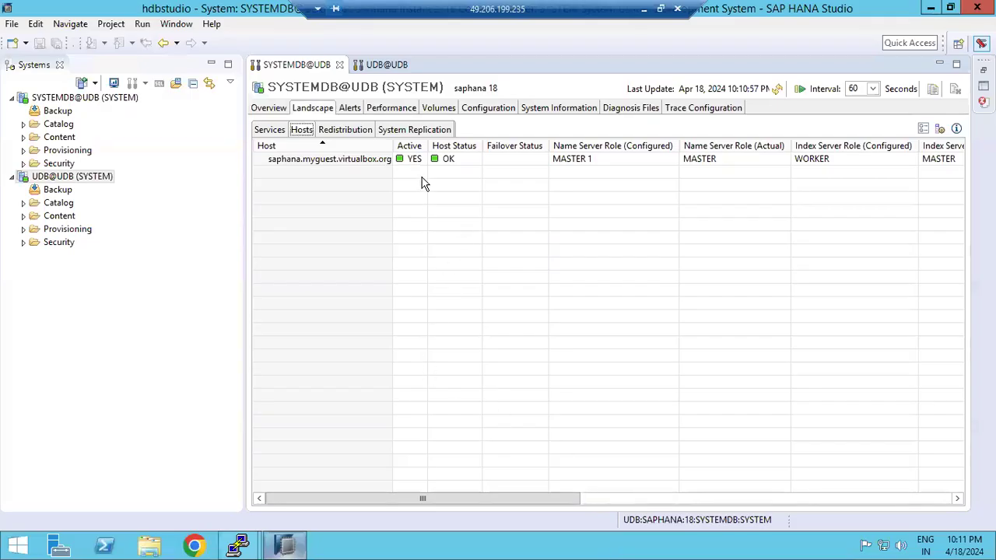
Select the saphana host, toggle Redistribution and System Replication sub-tabs, then go to UDB@UDB
{"action": "left_click", "coordinate": [337, 165]}
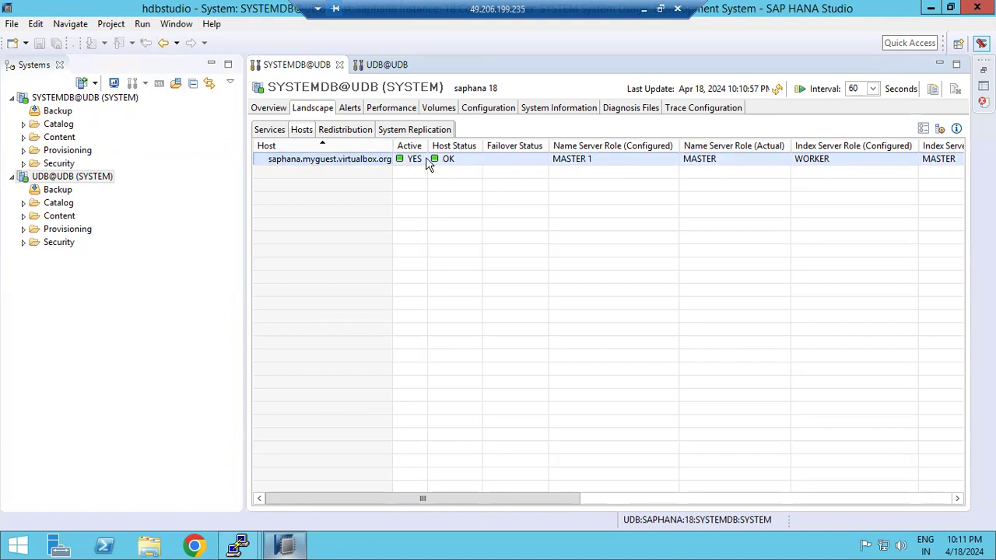
{"action": "left_click", "coordinate": [344, 132]}
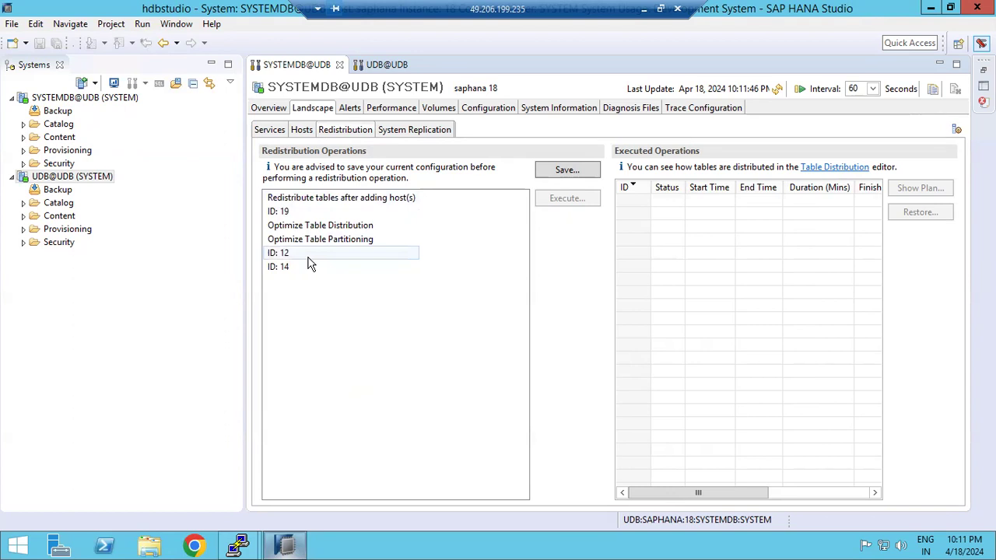
{"action": "left_click", "coordinate": [395, 131]}
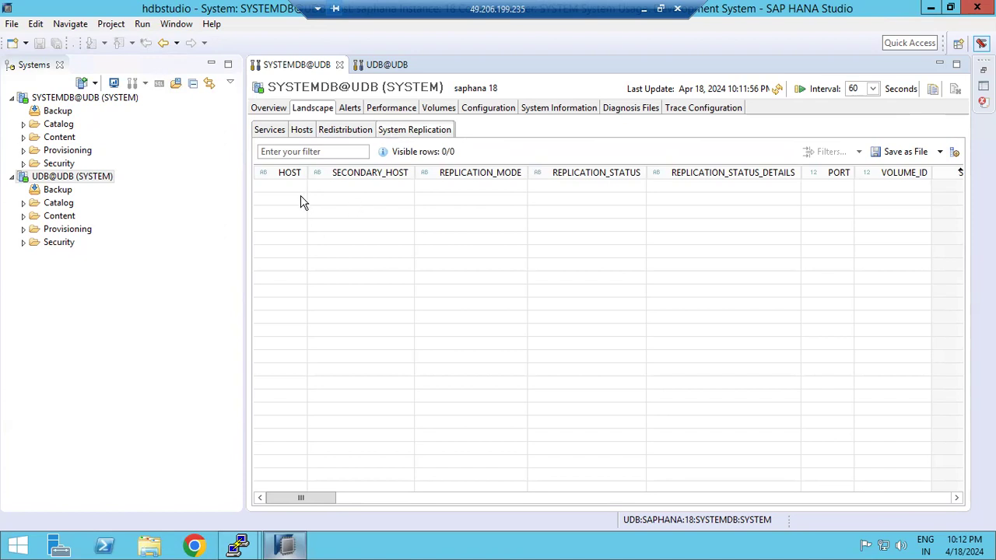
{"action": "left_click", "coordinate": [337, 136]}
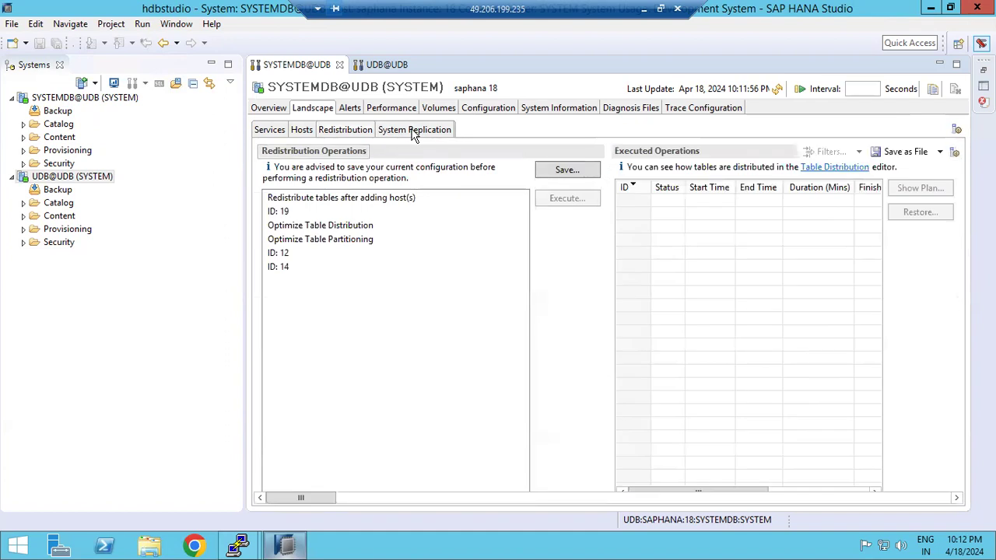
{"action": "left_click", "coordinate": [414, 133]}
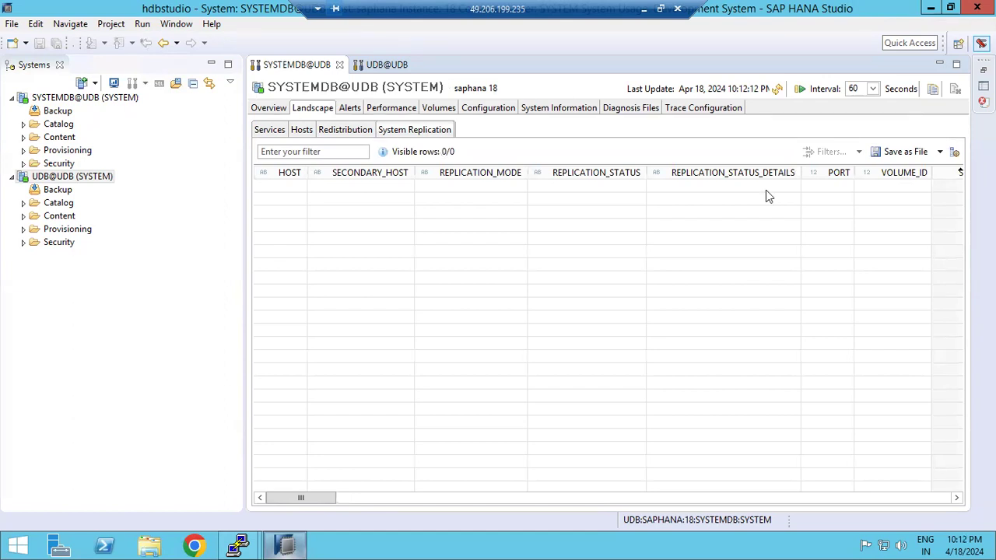
{"action": "left_click", "coordinate": [386, 64]}
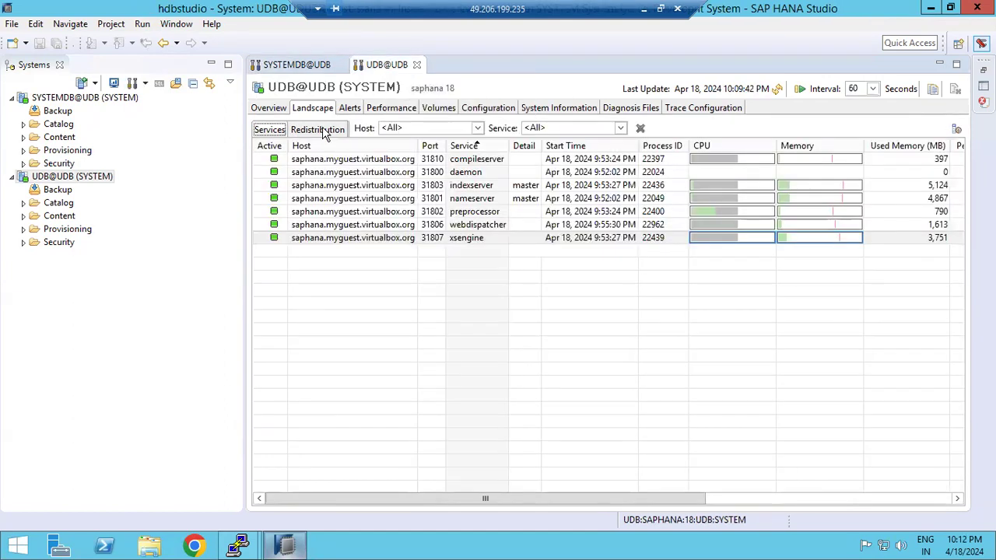
Set the UDB tenant's Alerts page to show All Alerts
{"action": "left_click", "coordinate": [350, 109]}
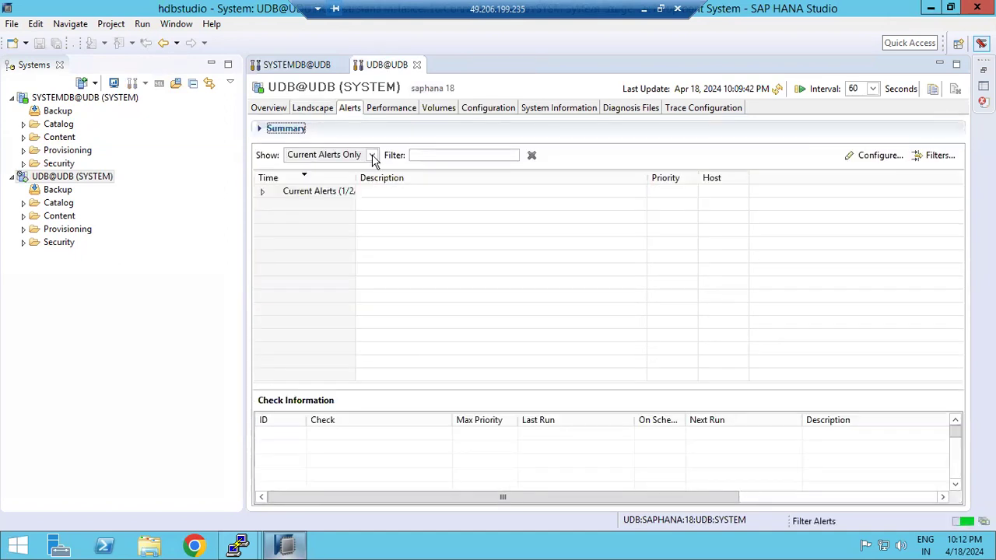
{"action": "left_click", "coordinate": [372, 156]}
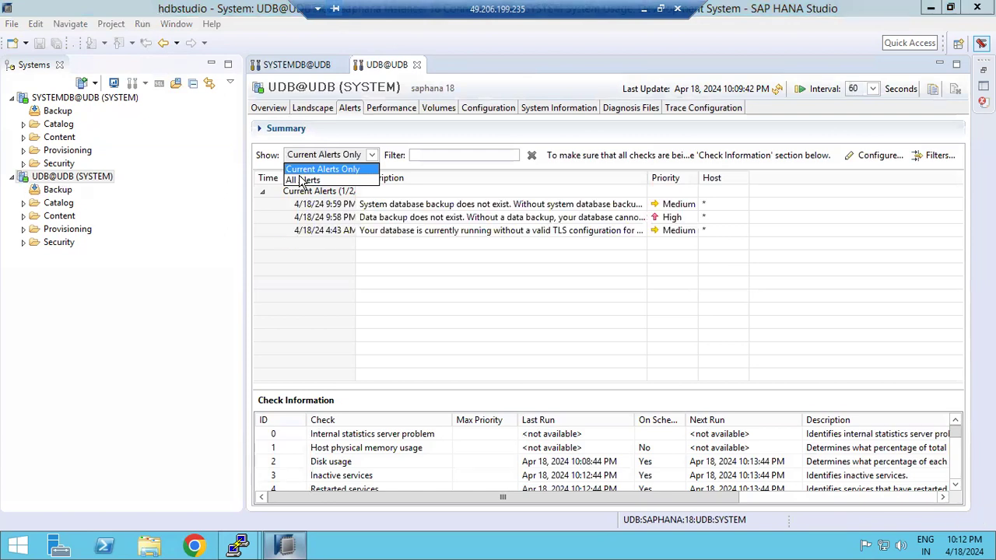
{"action": "left_click", "coordinate": [302, 181]}
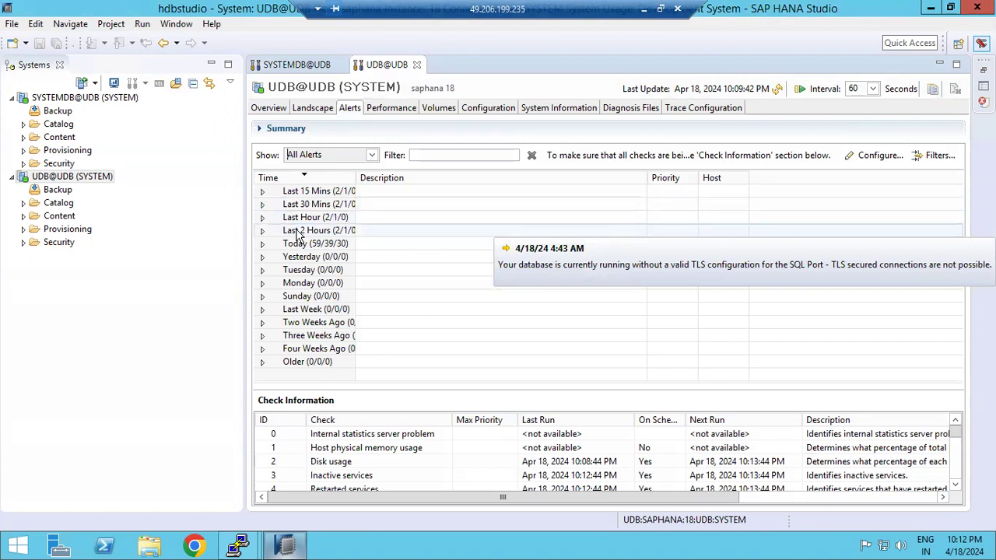
Cycle through the tenant's Performance, Overview and Landscape tabs, ending on the Alerts list
{"action": "left_click", "coordinate": [387, 110]}
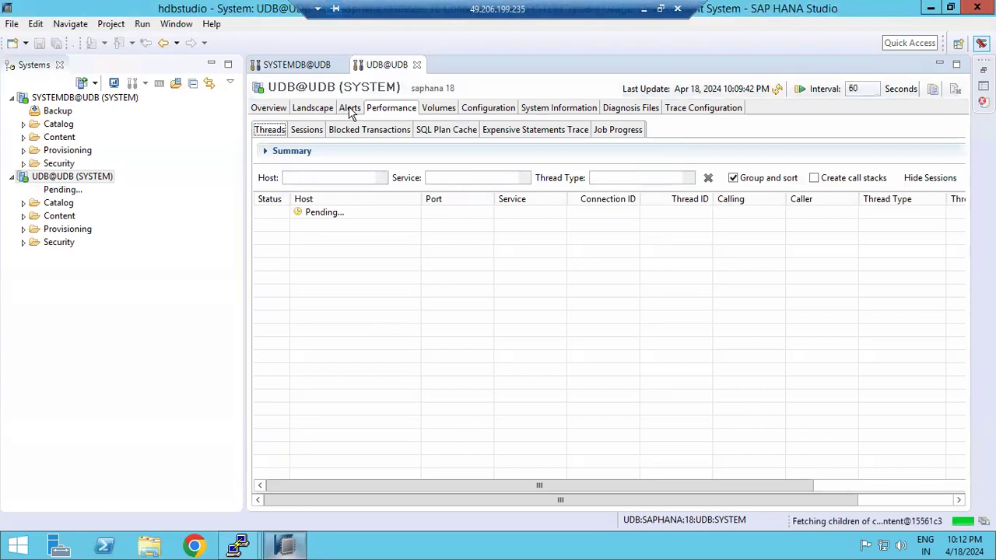
{"action": "left_click", "coordinate": [350, 111]}
{"action": "left_click", "coordinate": [269, 110]}
{"action": "left_click", "coordinate": [315, 111]}
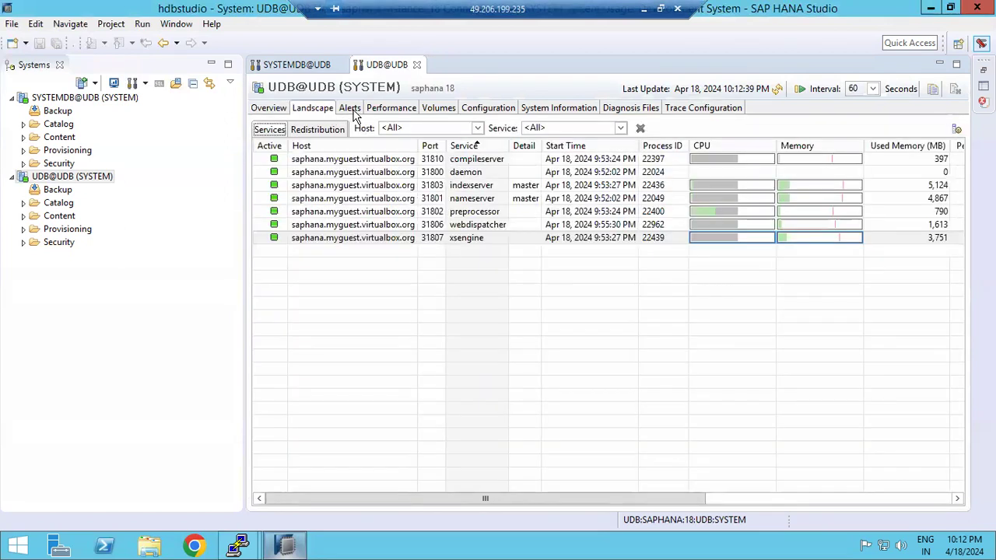
{"action": "left_click", "coordinate": [352, 110]}
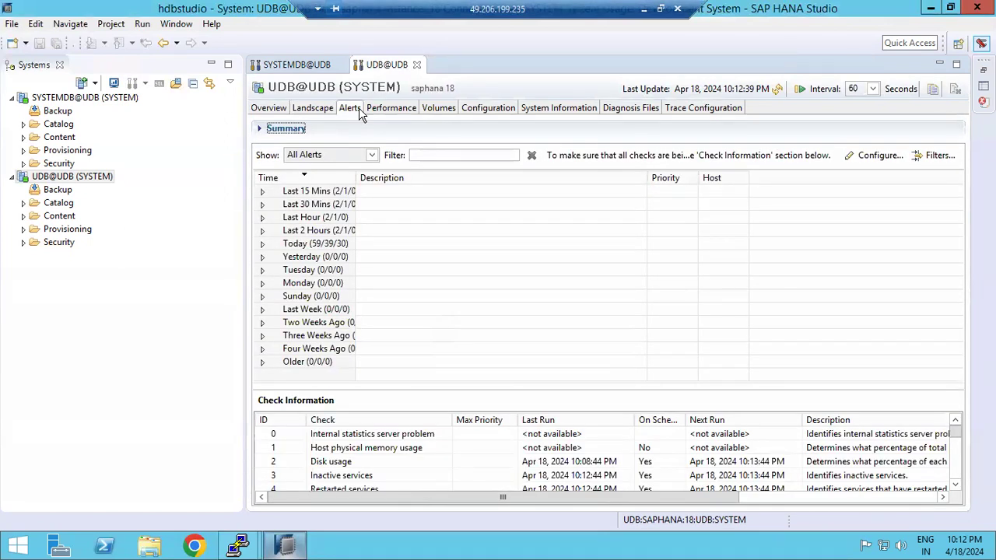
{"action": "left_click", "coordinate": [269, 110]}
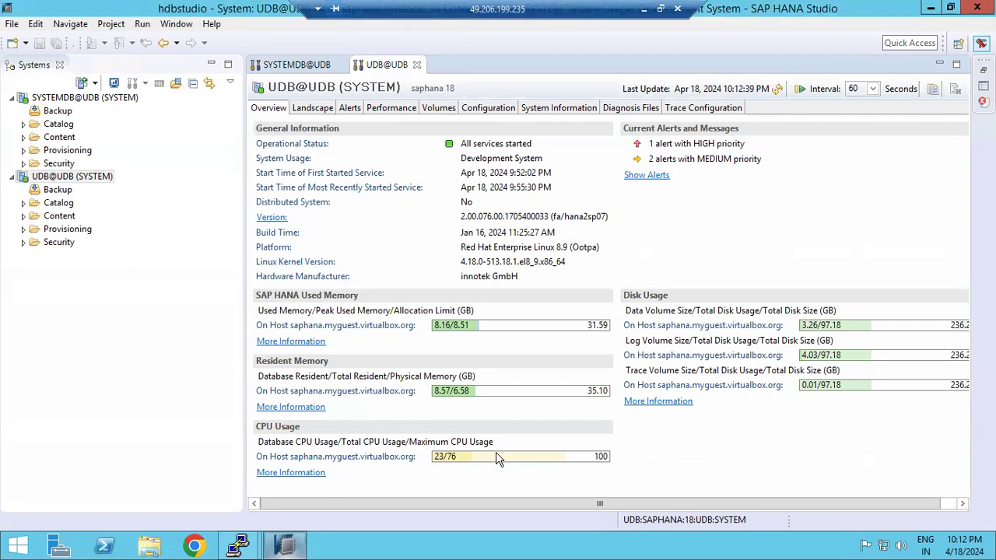
{"action": "mouse_move", "coordinate": [497, 459]}
{"action": "left_click", "coordinate": [314, 109]}
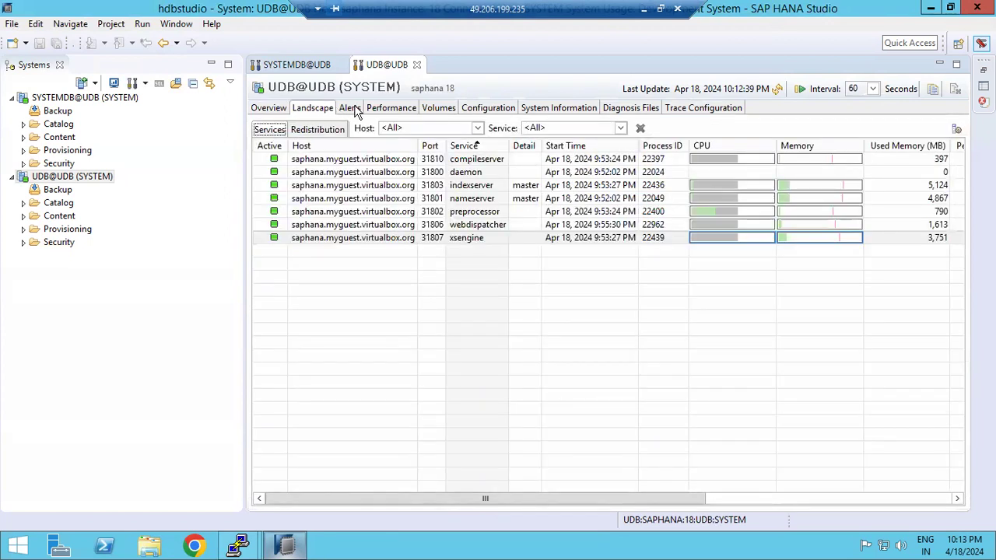
{"action": "left_click", "coordinate": [356, 111]}
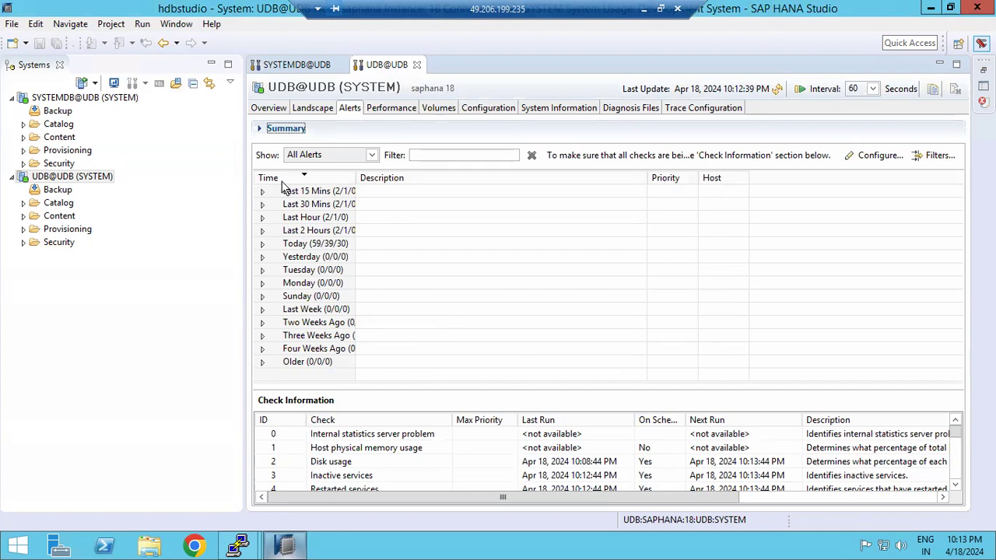
{"action": "mouse_move", "coordinate": [267, 205]}
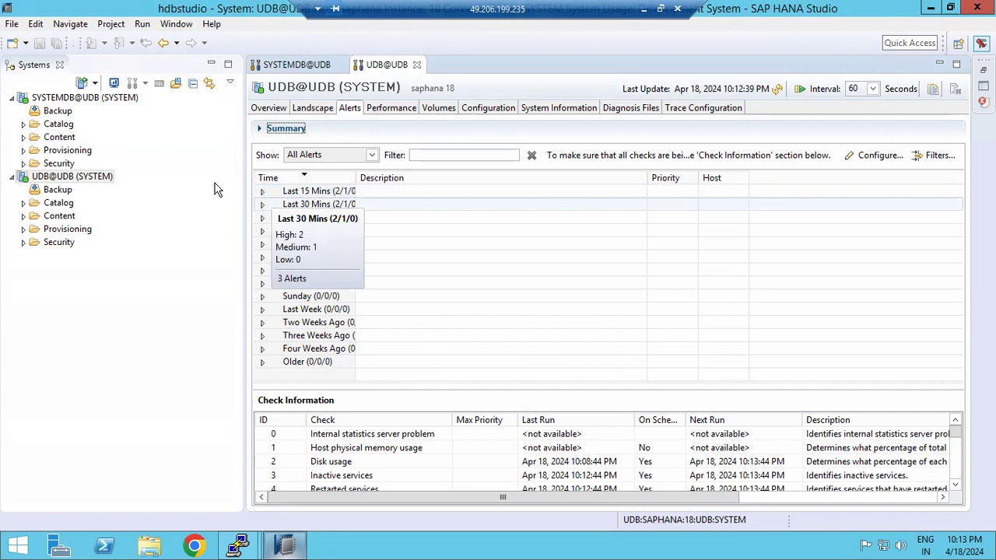
{"action": "left_click", "coordinate": [68, 99]}
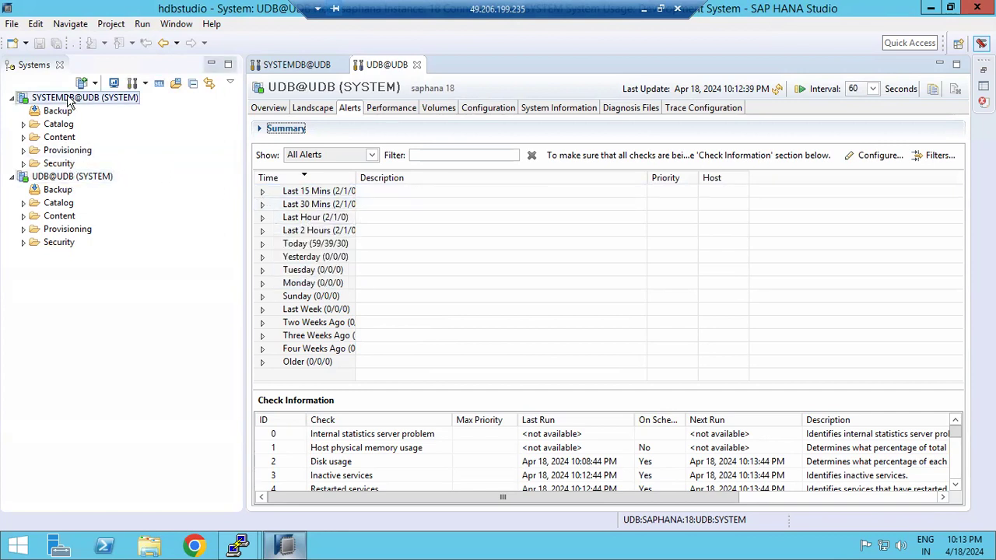
{"action": "right_click", "coordinate": [69, 99]}
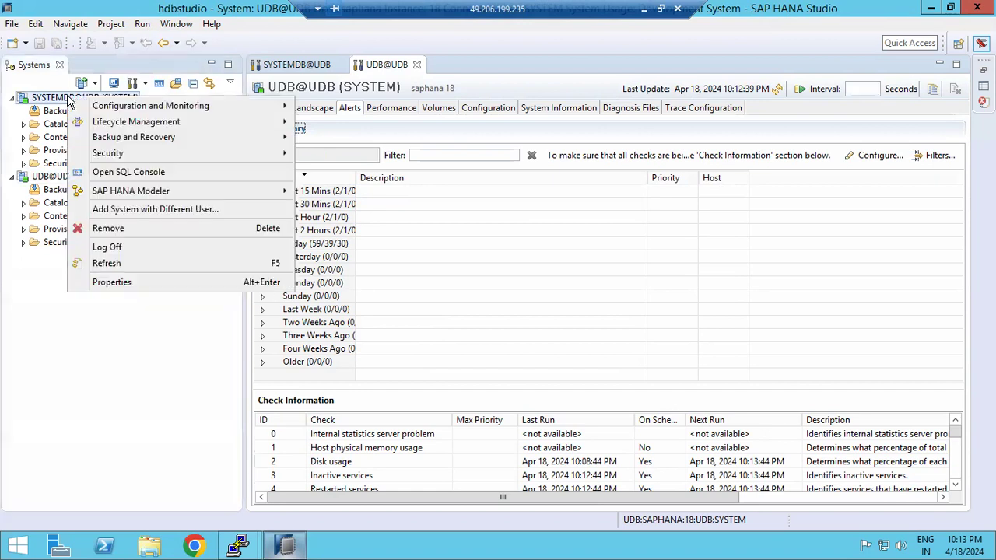
{"action": "mouse_move", "coordinate": [264, 112]}
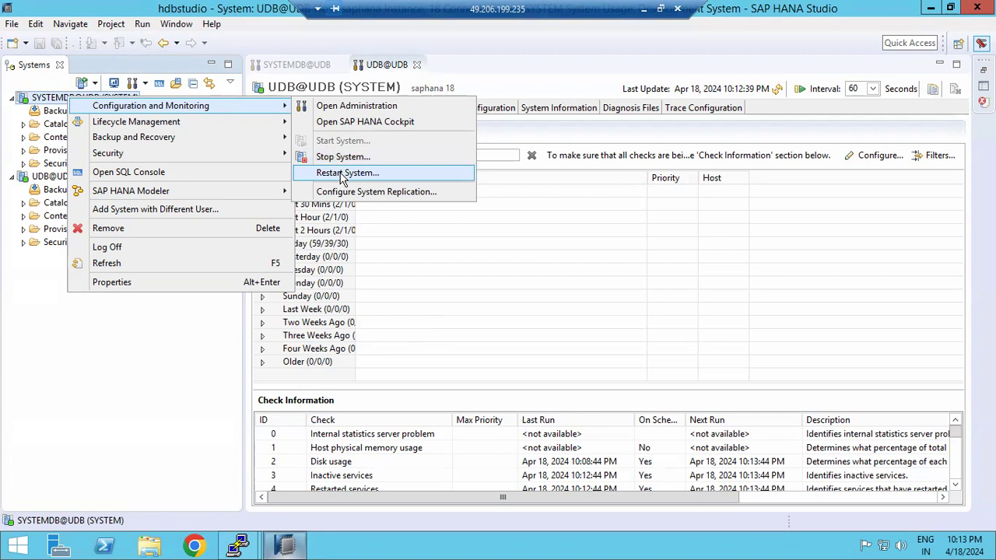
{"action": "left_click", "coordinate": [33, 181]}
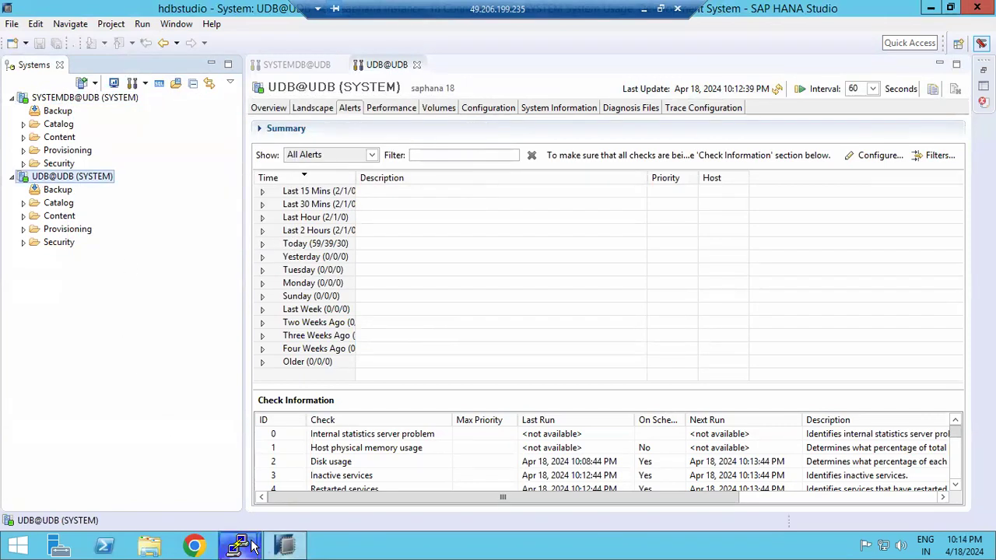
Switch to Paint and undo the earlier notes to clear the canvas
{"action": "left_click", "coordinate": [644, 9]}
{"action": "left_click", "coordinate": [444, 383]}
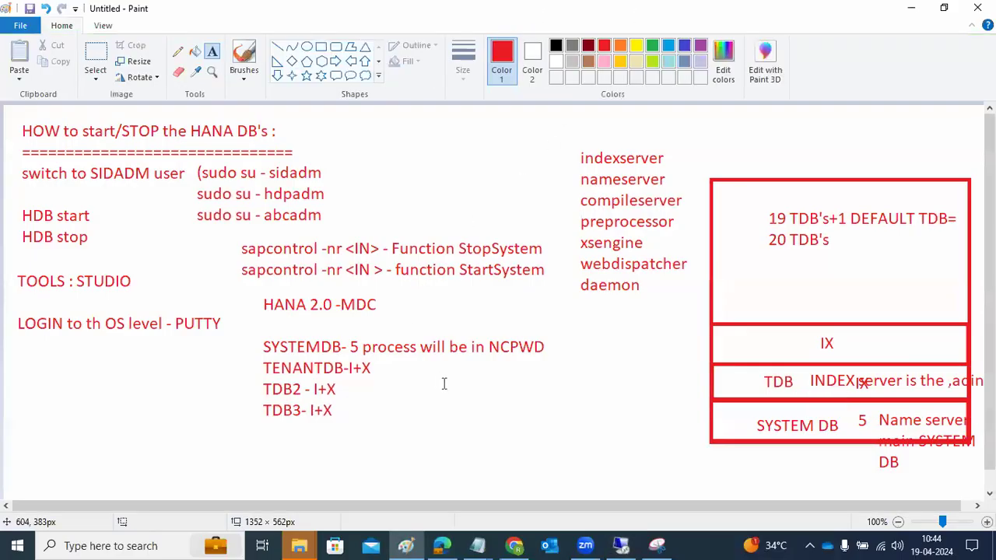
{"action": "key", "text": "ctrl+z"}
{"action": "key", "text": "ctrl+z"}
{"action": "key", "text": "ctrl+z"}
{"action": "key", "text": "ctrl+z"}
{"action": "key", "text": "ctrl+z"}
{"action": "key", "text": "ctrl+z"}
{"action": "key", "text": "ctrl+z"}
{"action": "key", "text": "ctrl+z"}
{"action": "key", "text": "ctrl+z"}
{"action": "key", "text": "ctrl+z"}
{"action": "key", "text": "ctrl+z"}
{"action": "key", "text": "ctrl+z"}
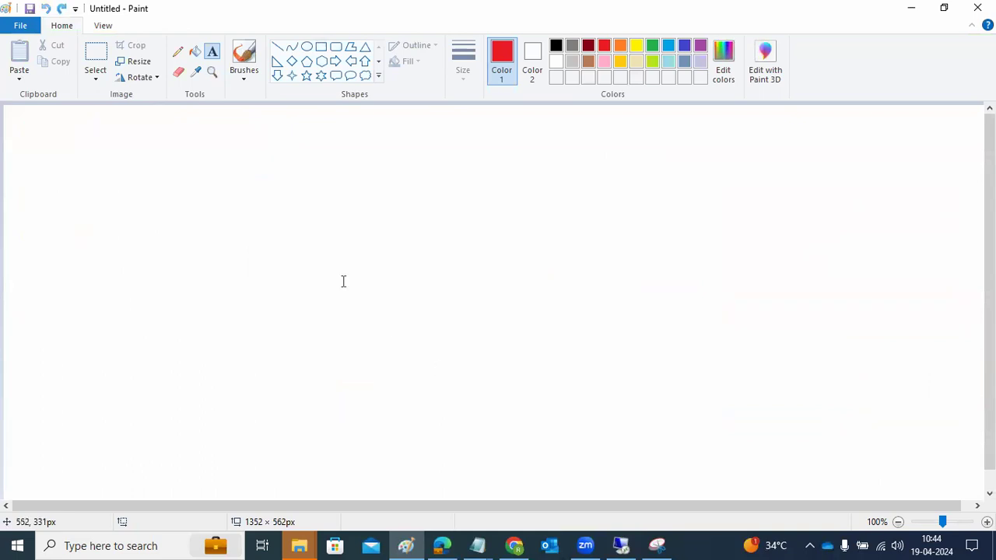
Write INDEXSERVER and NAMESERVER on separate lines in a large text box
{"action": "left_click_drag", "start_coordinate": [16, 119], "coordinate": [949, 452]}
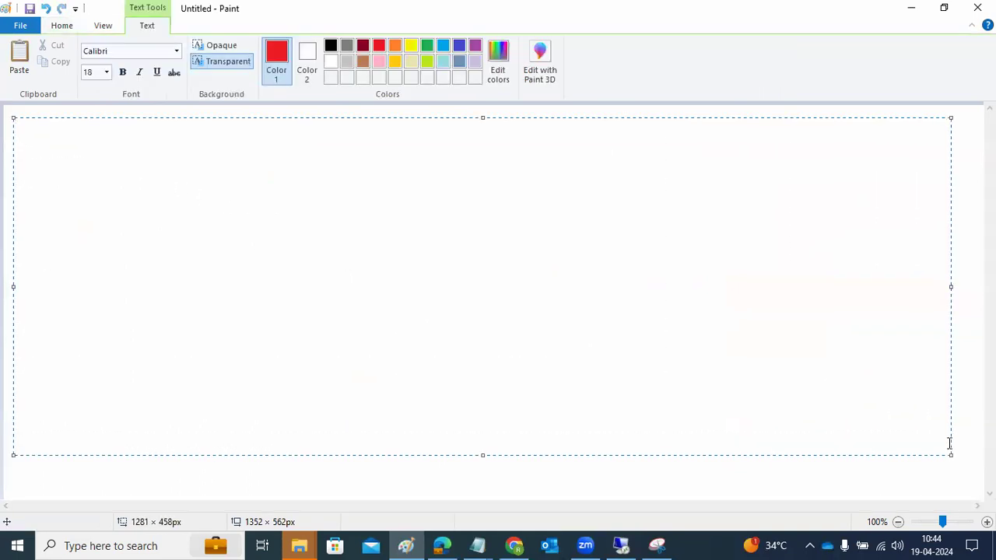
{"action": "type", "text": "INDEXSERVER"}
{"action": "key", "text": "Return"}
{"action": "type", "text": "NAMESERVER"}
{"action": "key", "text": "Return"}
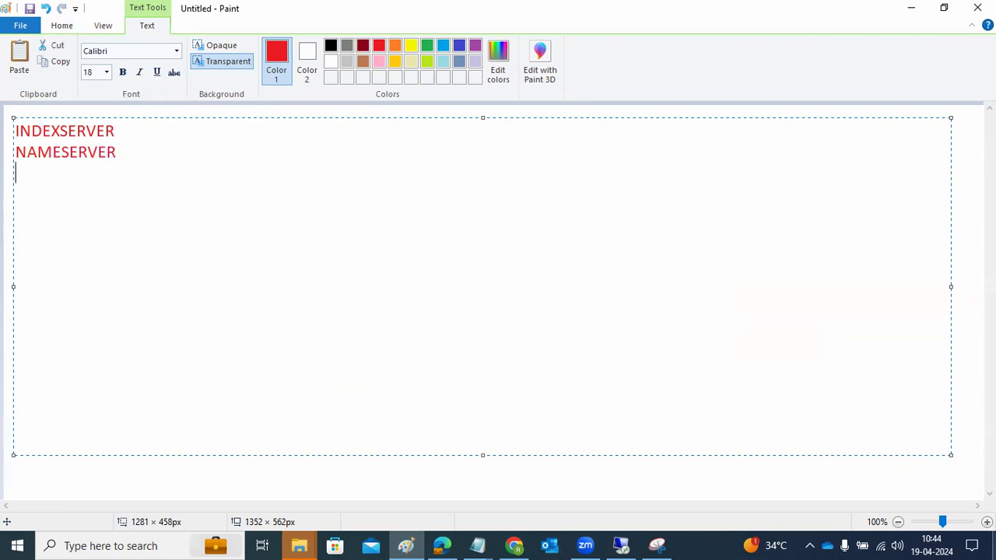
{"action": "left_click", "coordinate": [624, 545]}
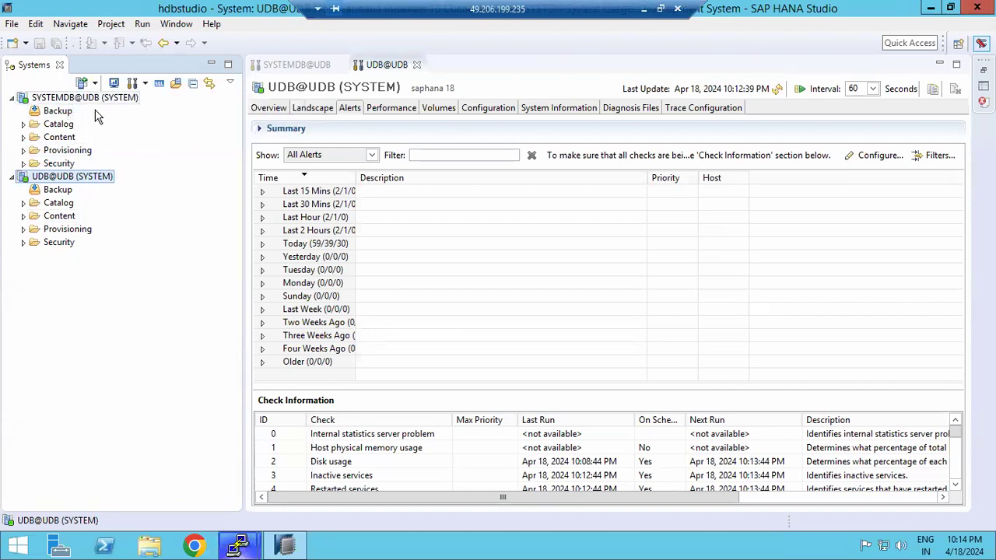
Review UDB@UDB's Landscape and Overview, refresh the monitoring data, and reopen its Alerts page
{"action": "left_click", "coordinate": [305, 110]}
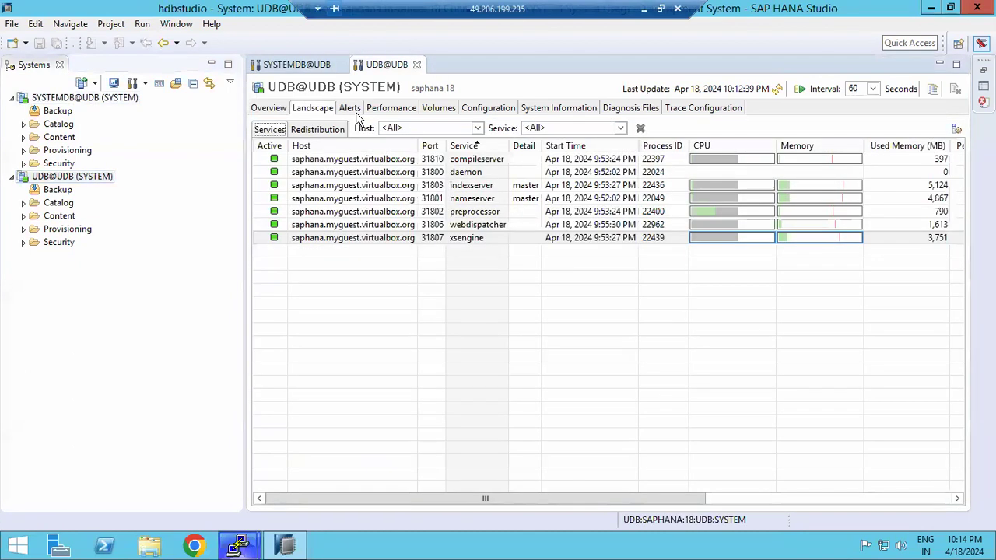
{"action": "left_click", "coordinate": [355, 110]}
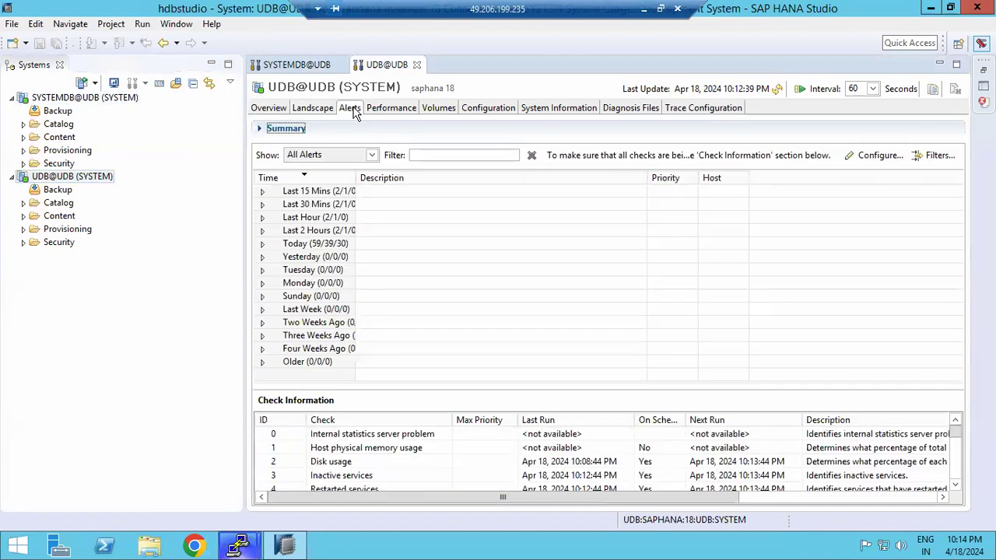
{"action": "left_click", "coordinate": [317, 109]}
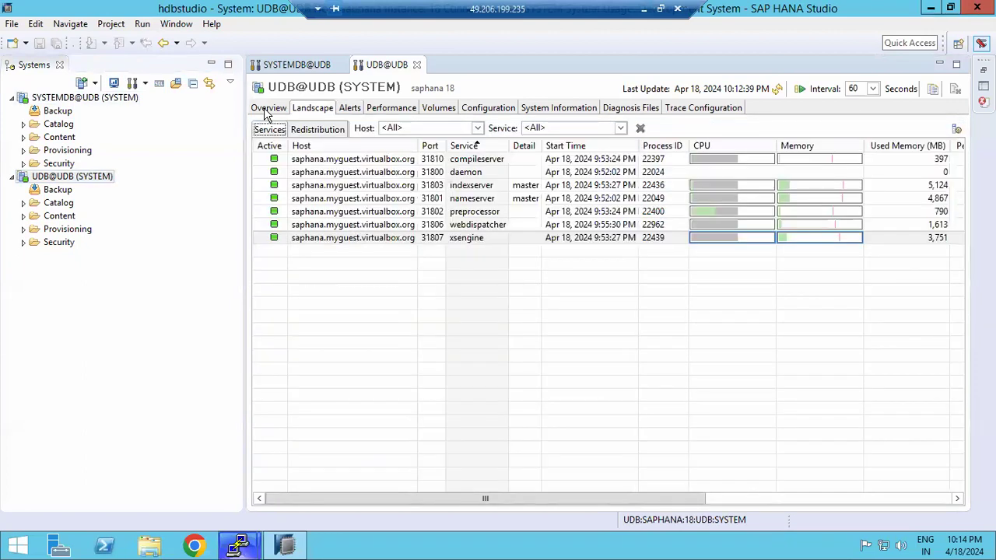
{"action": "left_click", "coordinate": [267, 111]}
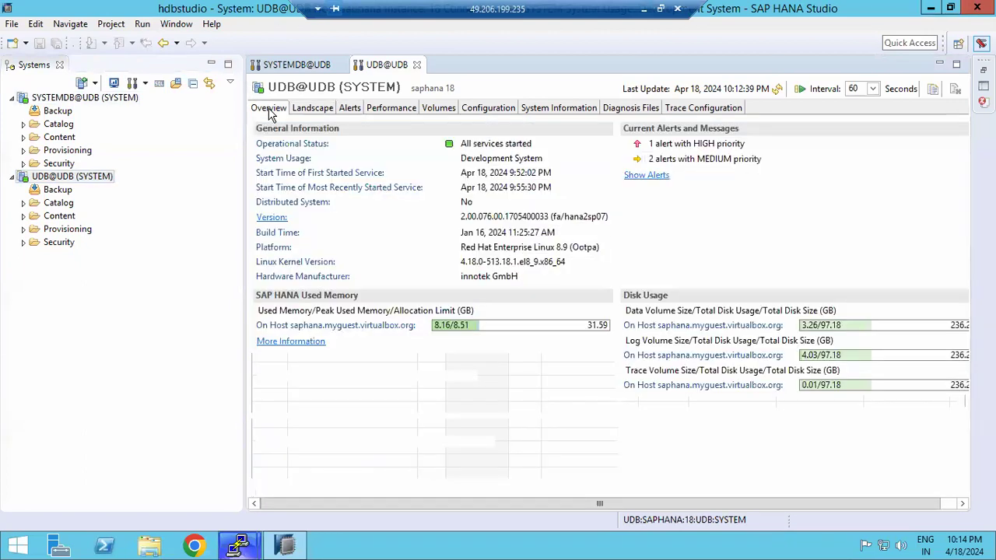
{"action": "left_click", "coordinate": [55, 181]}
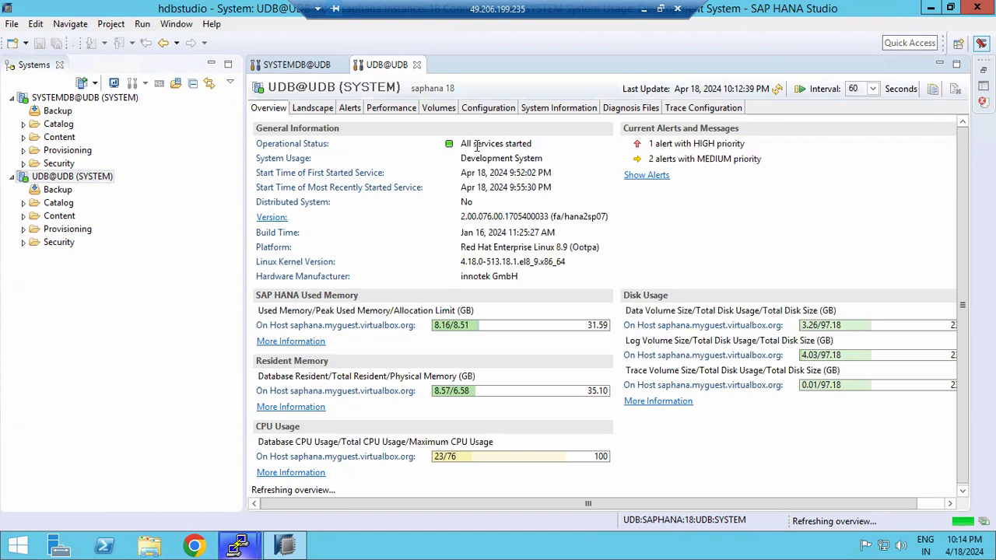
{"action": "left_click", "coordinate": [303, 110]}
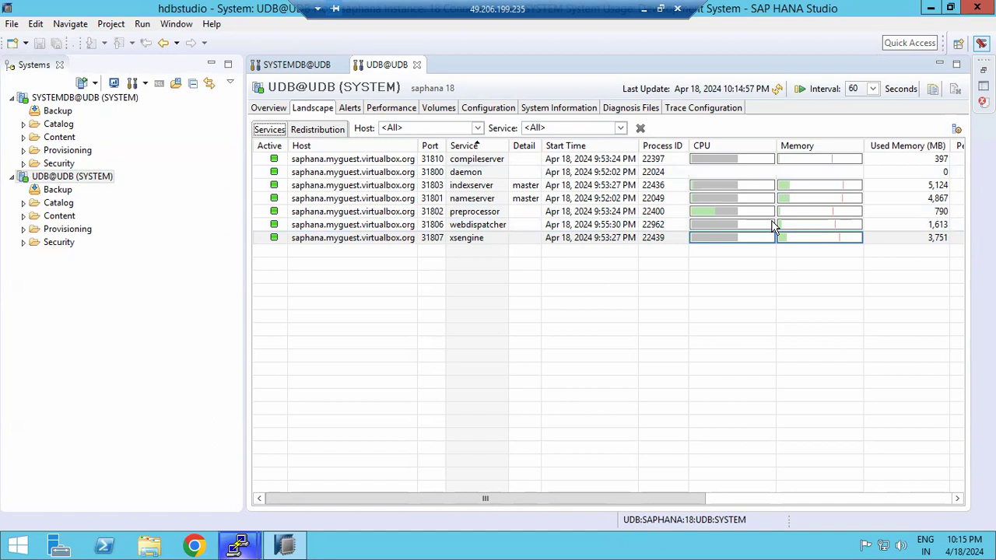
{"action": "left_click", "coordinate": [778, 91]}
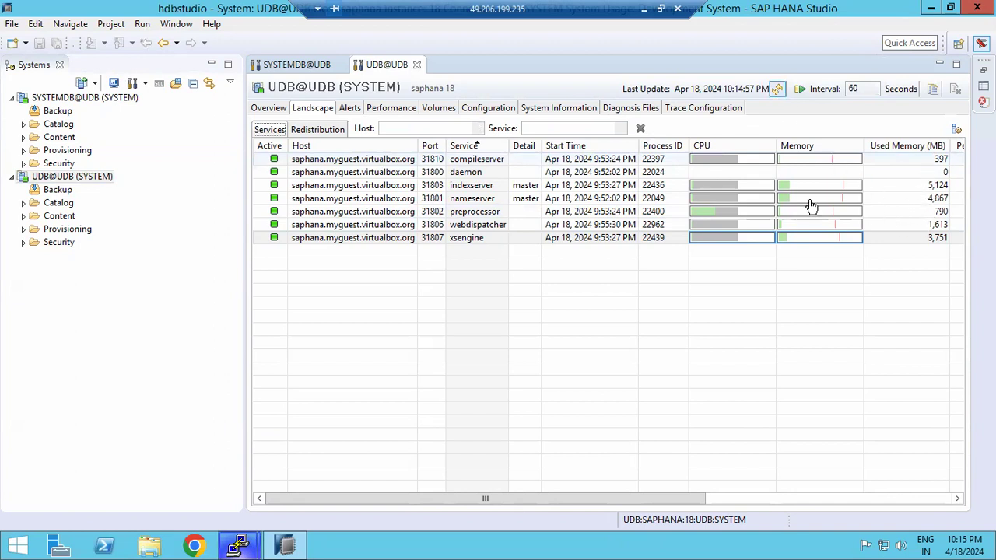
{"action": "left_click", "coordinate": [349, 109]}
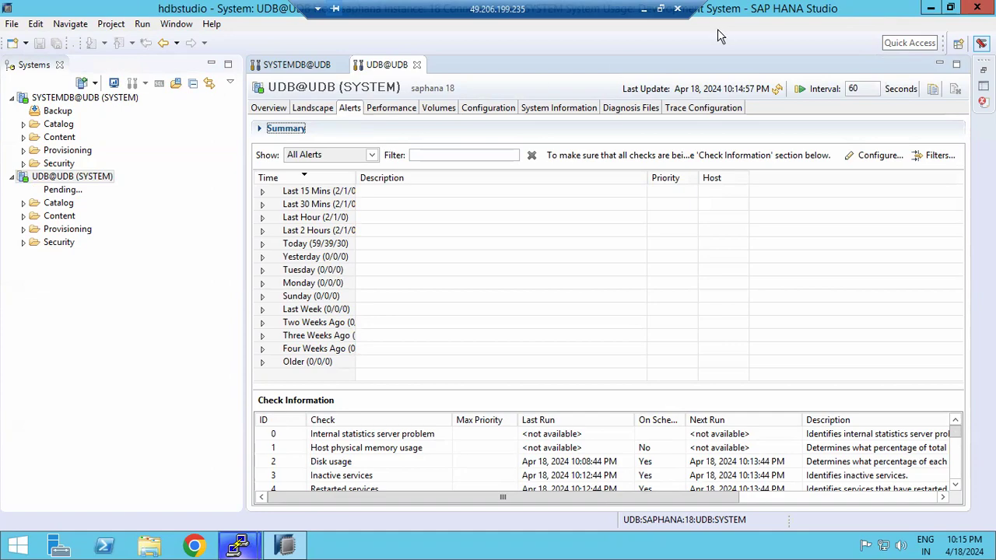
{"action": "left_click", "coordinate": [650, 9]}
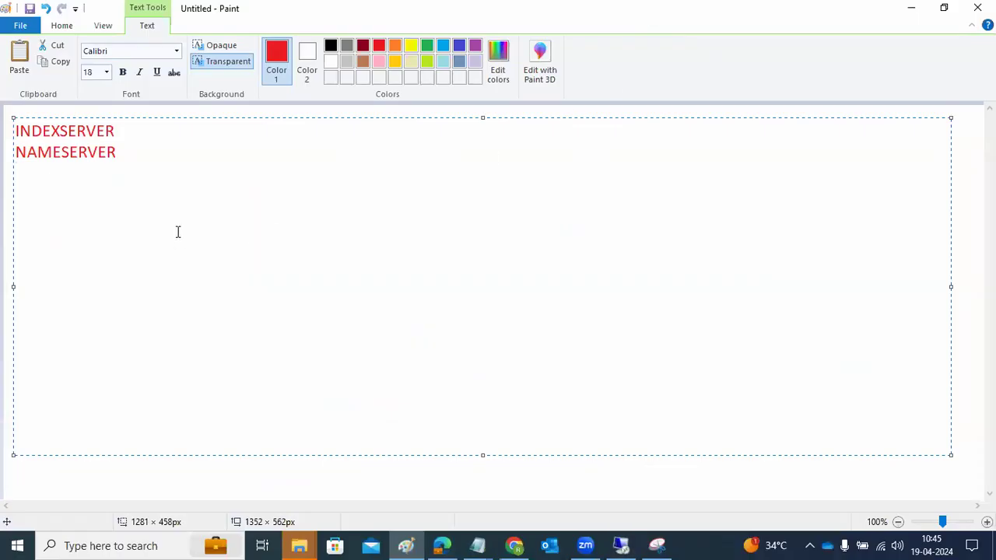
{"action": "left_click_drag", "start_coordinate": [117, 152], "coordinate": [7, 133]}
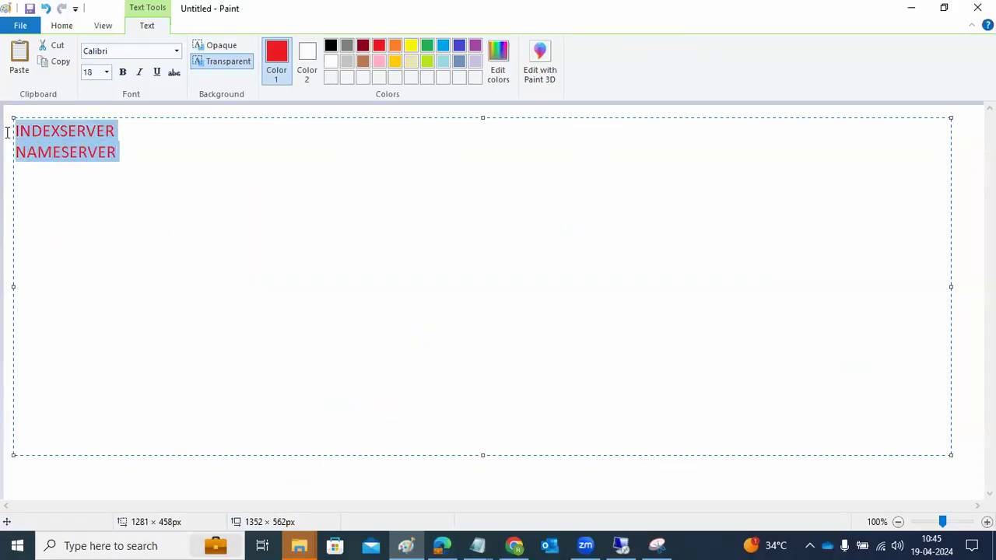
{"action": "left_click", "coordinate": [140, 125]}
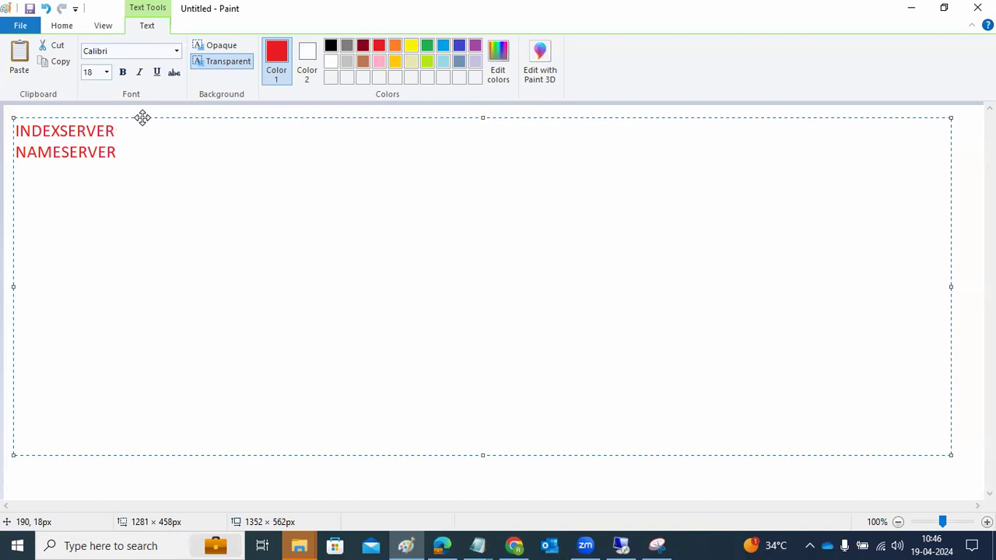
{"action": "left_click", "coordinate": [620, 545]}
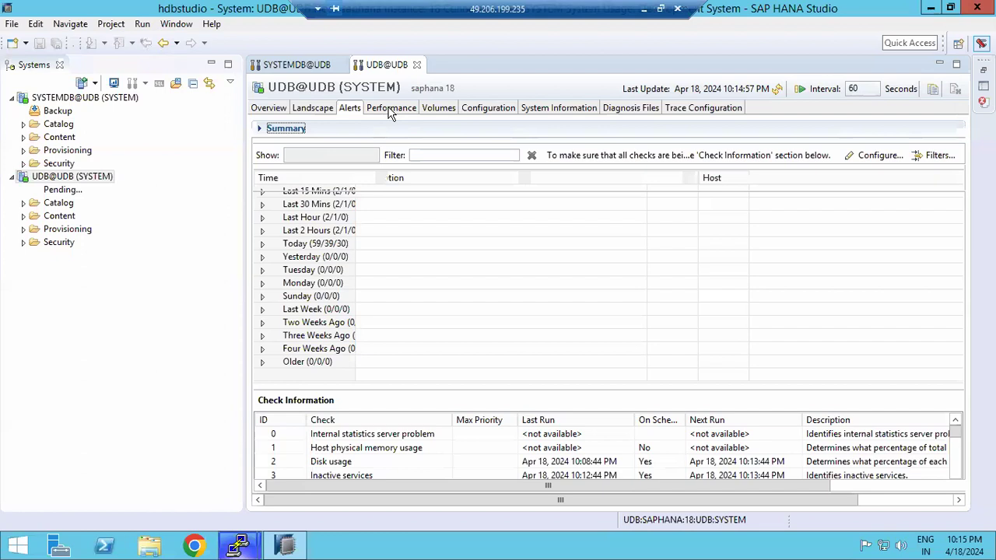
Review the UDB tenant's active threads, then reload the Overview figures (CPU 32/71, 10:15:37 PM)
{"action": "left_click", "coordinate": [391, 109]}
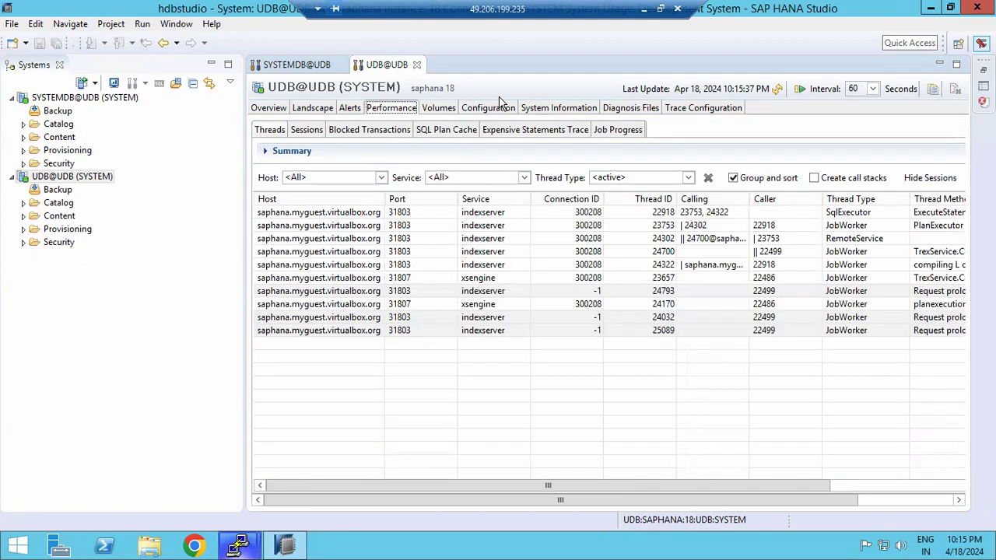
{"action": "left_click", "coordinate": [273, 108]}
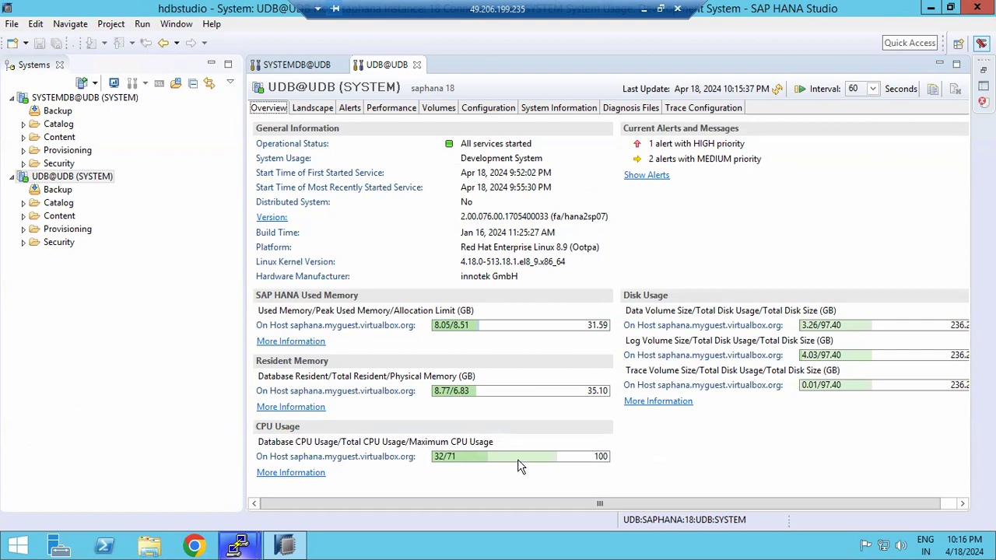
{"action": "left_click", "coordinate": [776, 90]}
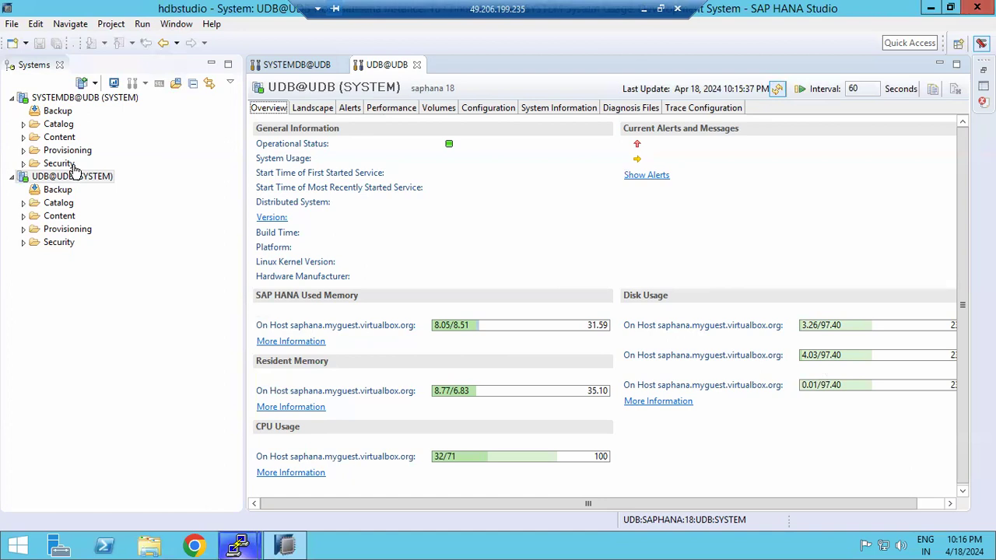
Exit HANA Studio and close both PuTTY terminal sessions, confirming each exit
{"action": "left_click", "coordinate": [977, 7]}
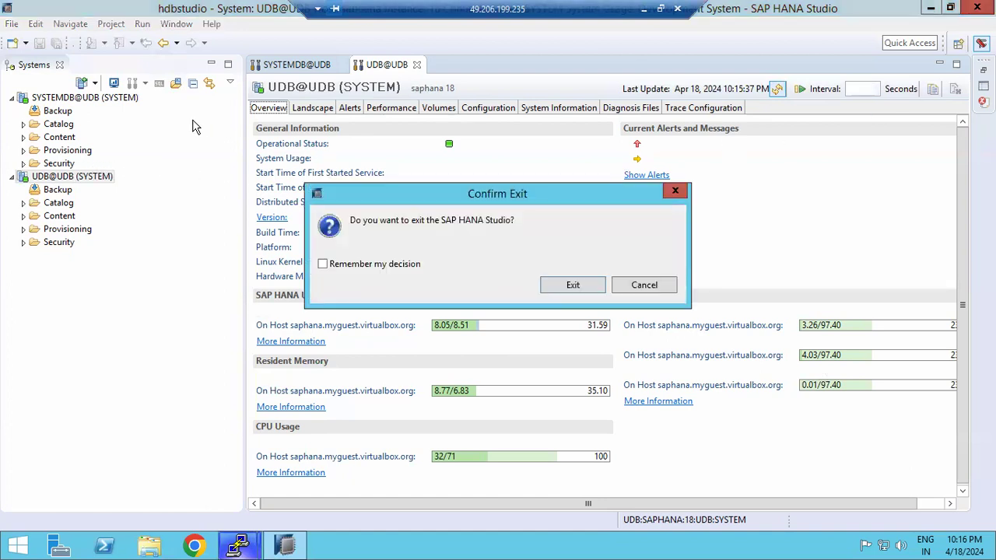
{"action": "left_click", "coordinate": [558, 285]}
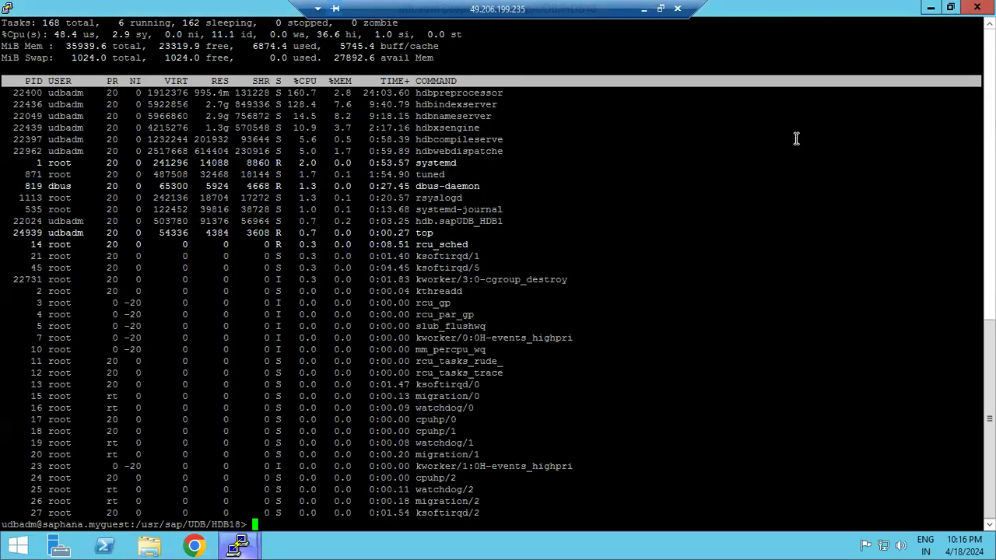
{"action": "left_click", "coordinate": [977, 7]}
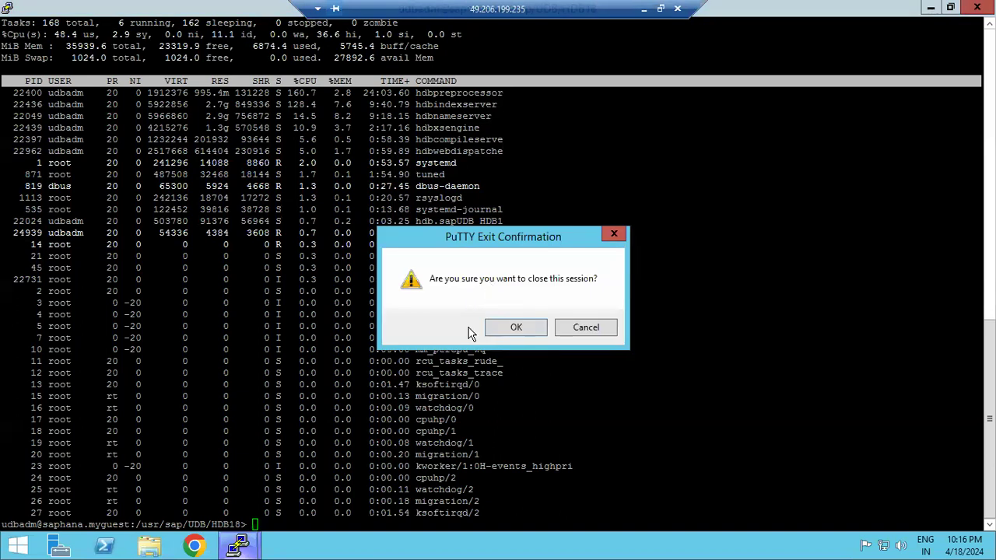
{"action": "left_click", "coordinate": [495, 328]}
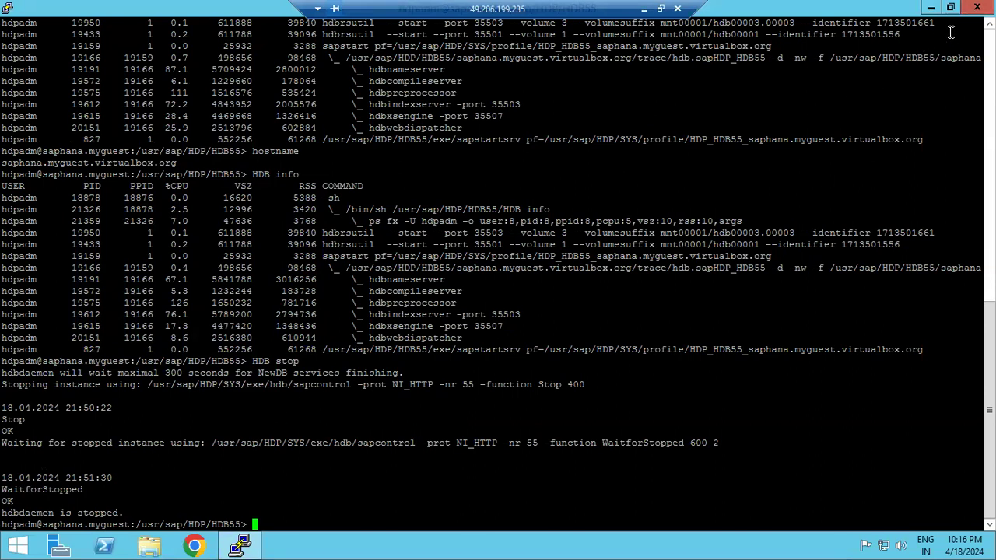
{"action": "left_click", "coordinate": [977, 7]}
{"action": "left_click", "coordinate": [517, 326]}
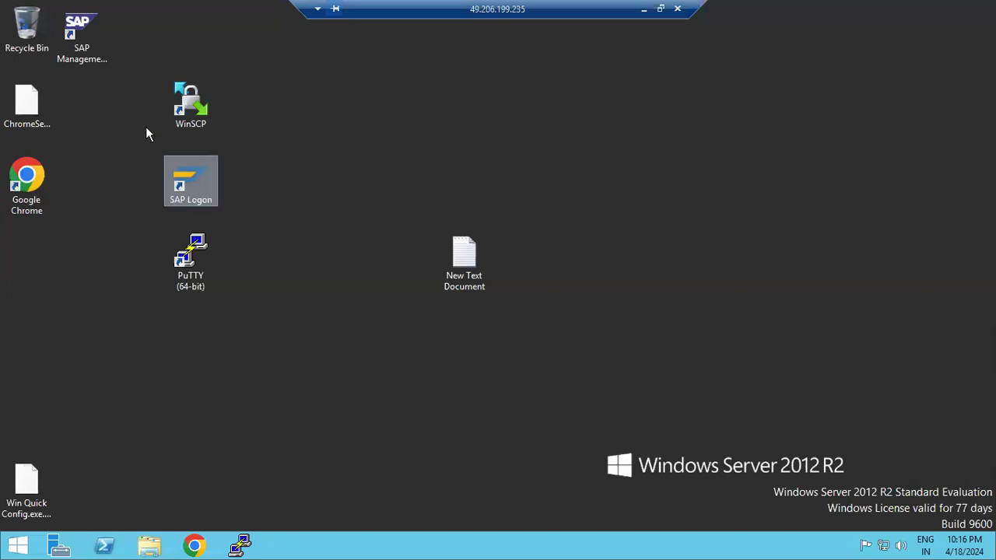
Search the server's Start screen for 'HANA stu'
{"action": "left_click", "coordinate": [18, 547]}
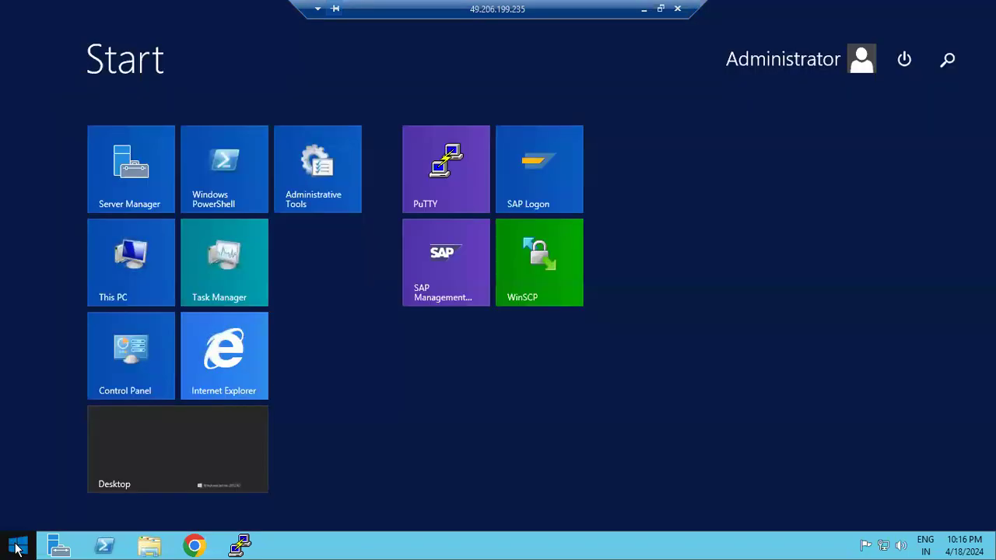
{"action": "left_click", "coordinate": [948, 61]}
{"action": "type", "text": "HANA stu"}
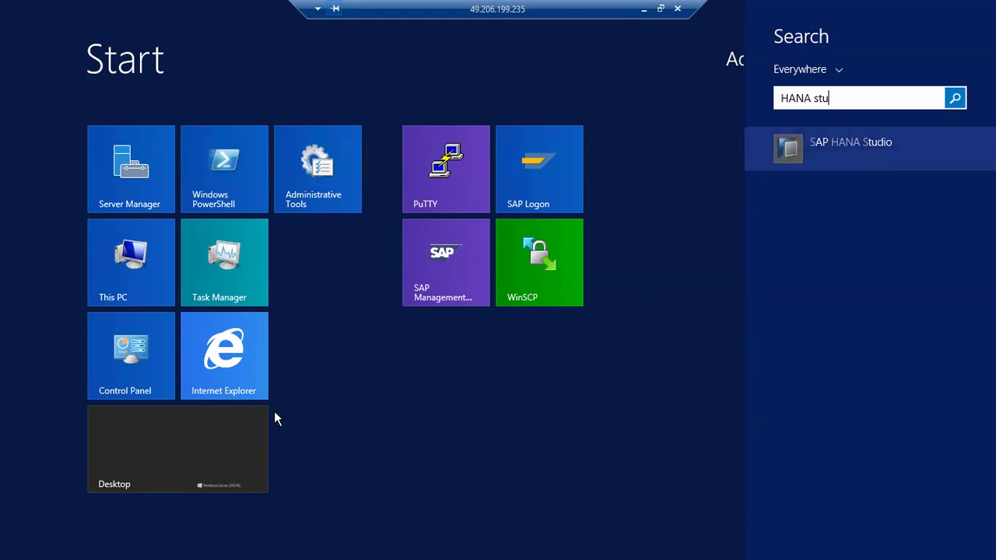
Return to the server desktop and minimize the remote session to bring back Paint's service-name notes
{"action": "left_click", "coordinate": [146, 456]}
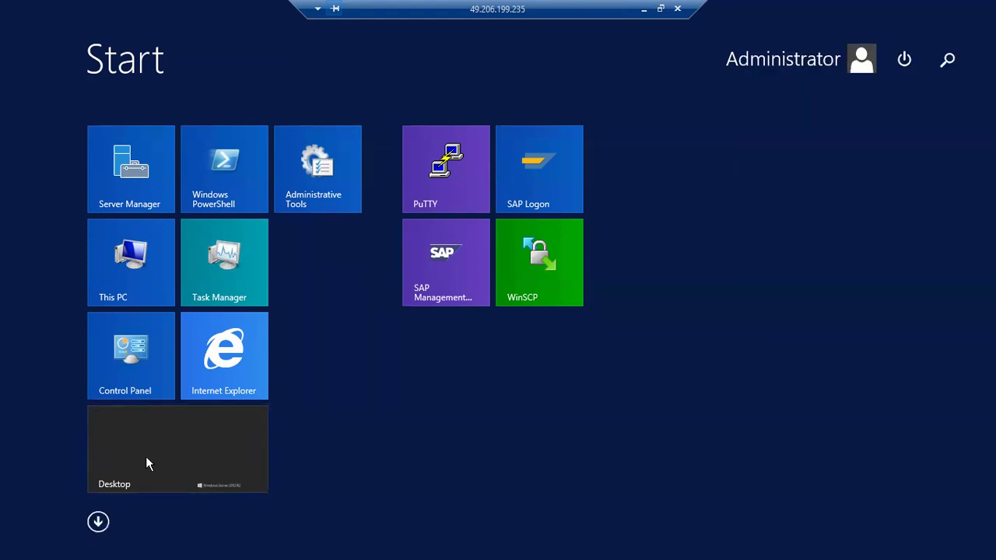
{"action": "left_click", "coordinate": [146, 459]}
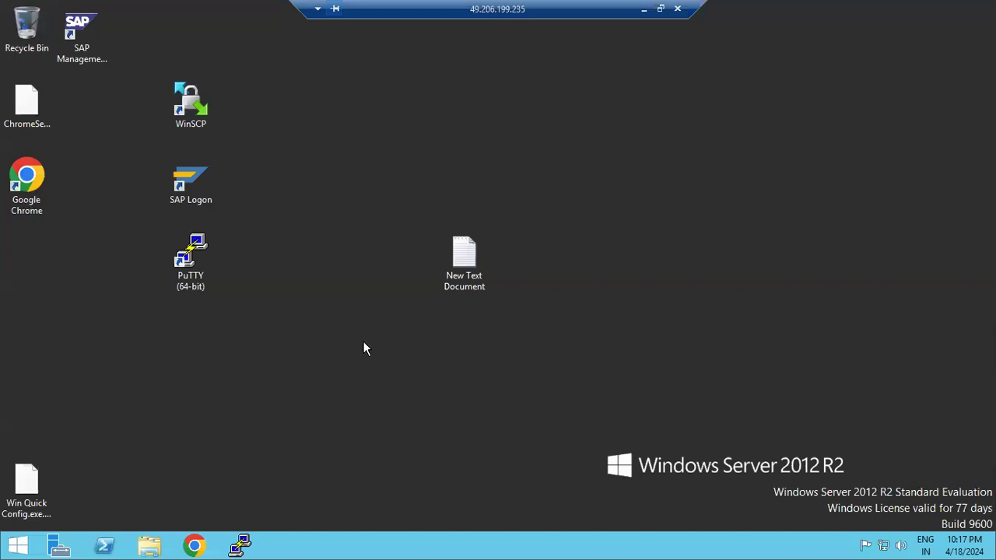
{"action": "left_click", "coordinate": [643, 8]}
{"action": "left_click", "coordinate": [585, 543]}
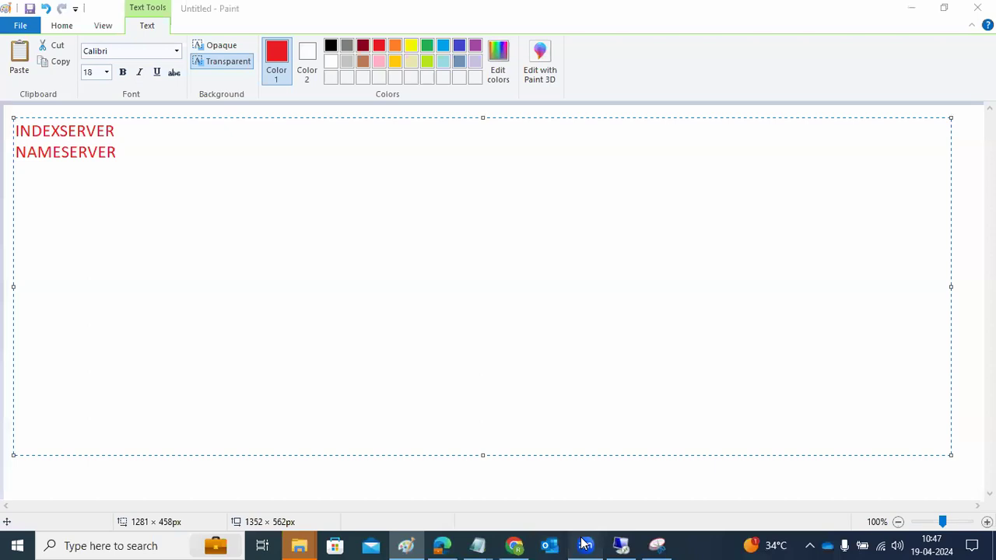